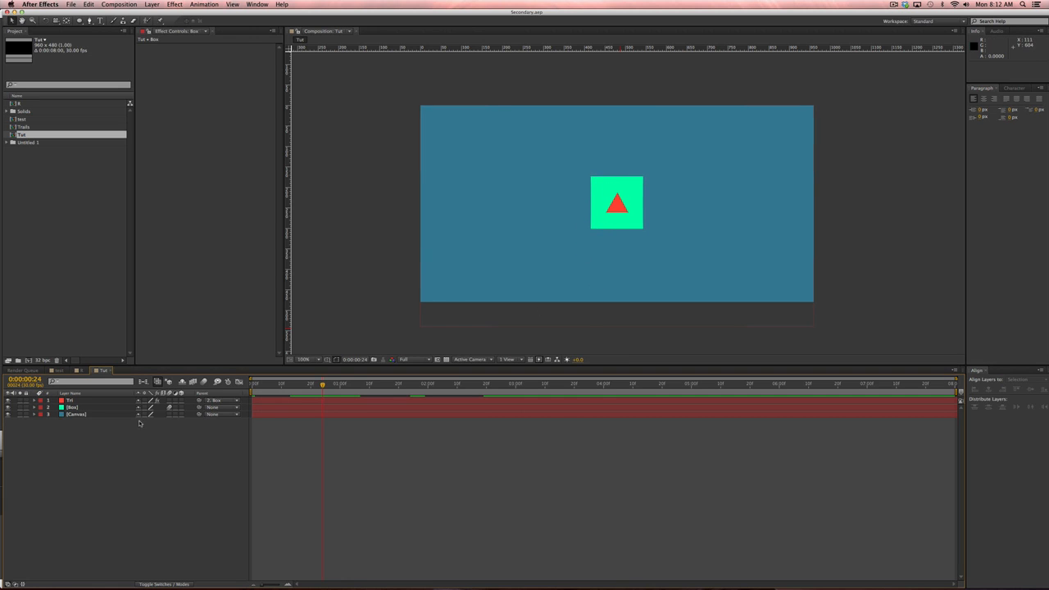
Pause and resume preview redrawing, hide the Tri layer, and select the Box layer.
{"action": "key", "text": "Caps_Lock"}
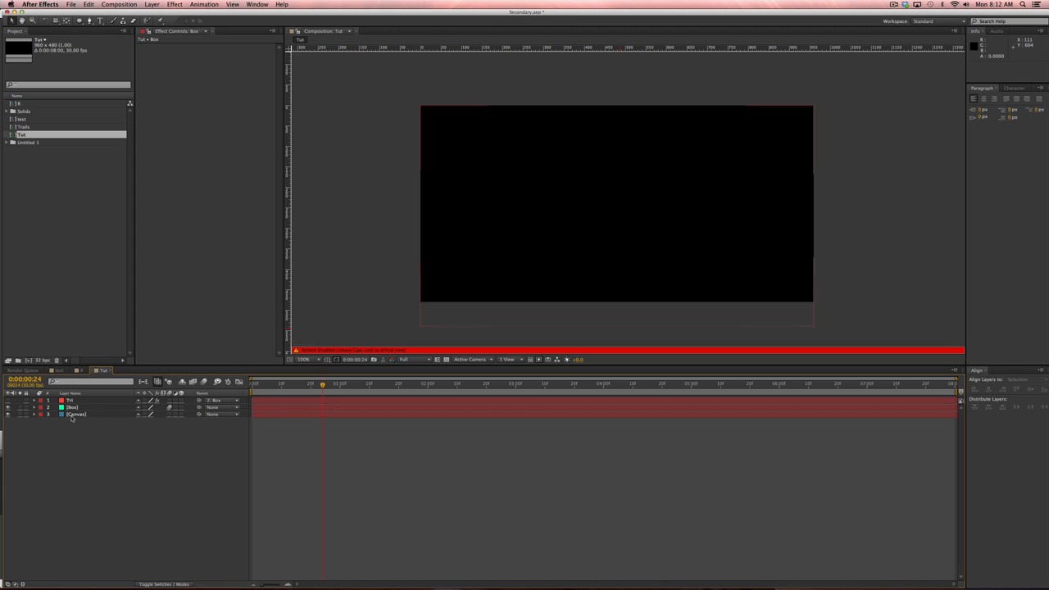
{"action": "key", "text": "Caps_Lock"}
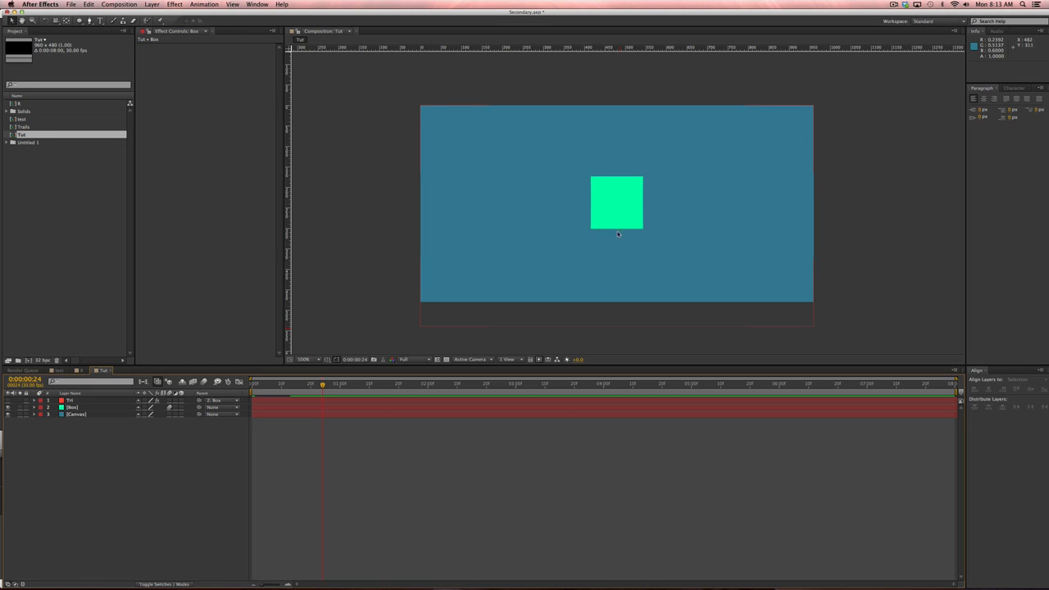
{"action": "left_click", "coordinate": [104, 414]}
{"action": "left_click", "coordinate": [121, 424]}
{"action": "left_click", "coordinate": [113, 408]}
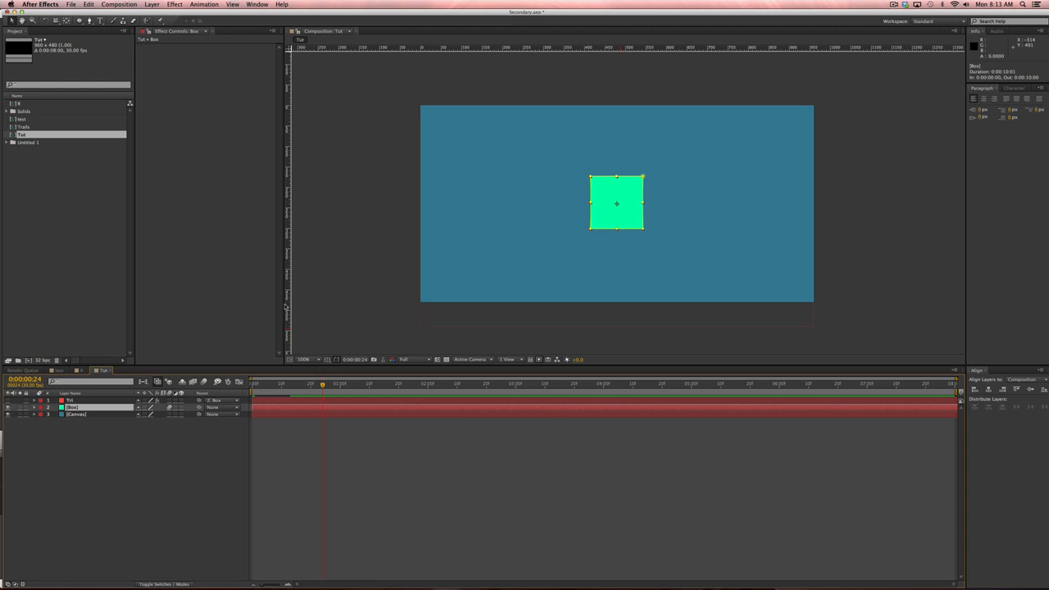
Zoom the view to 200% and reveal the Box layer's mask to inspect its vertices.
{"action": "left_click", "coordinate": [112, 448]}
{"action": "left_click", "coordinate": [106, 401]}
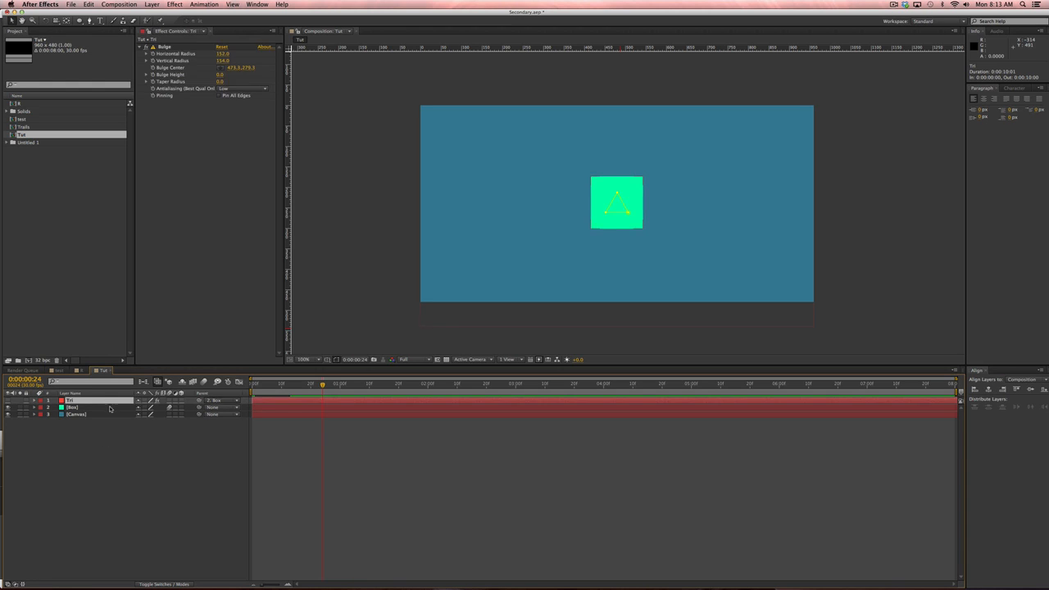
{"action": "left_click", "coordinate": [110, 407]}
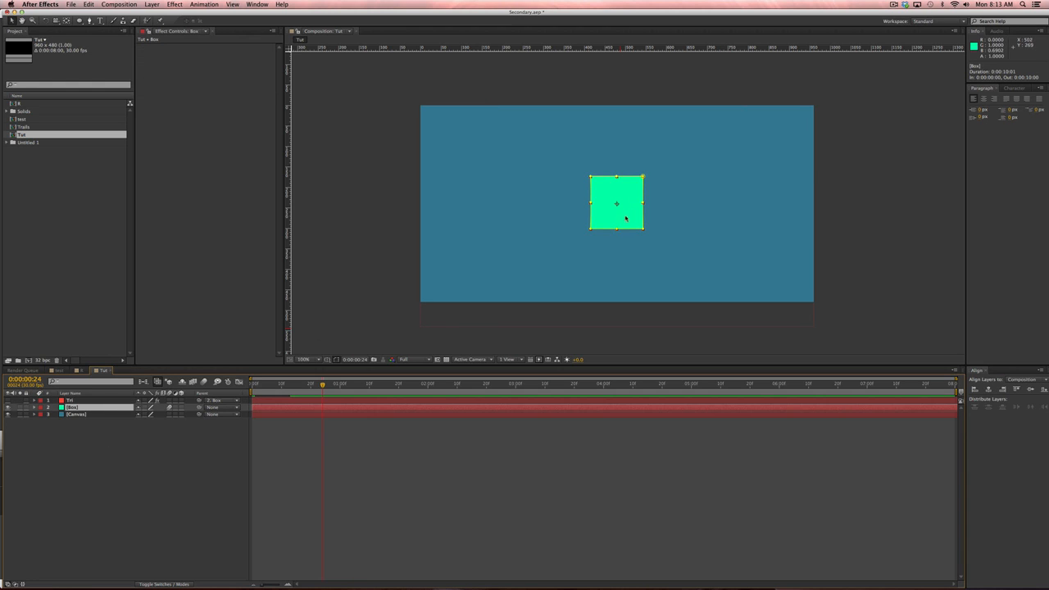
{"action": "key", "text": "period"}
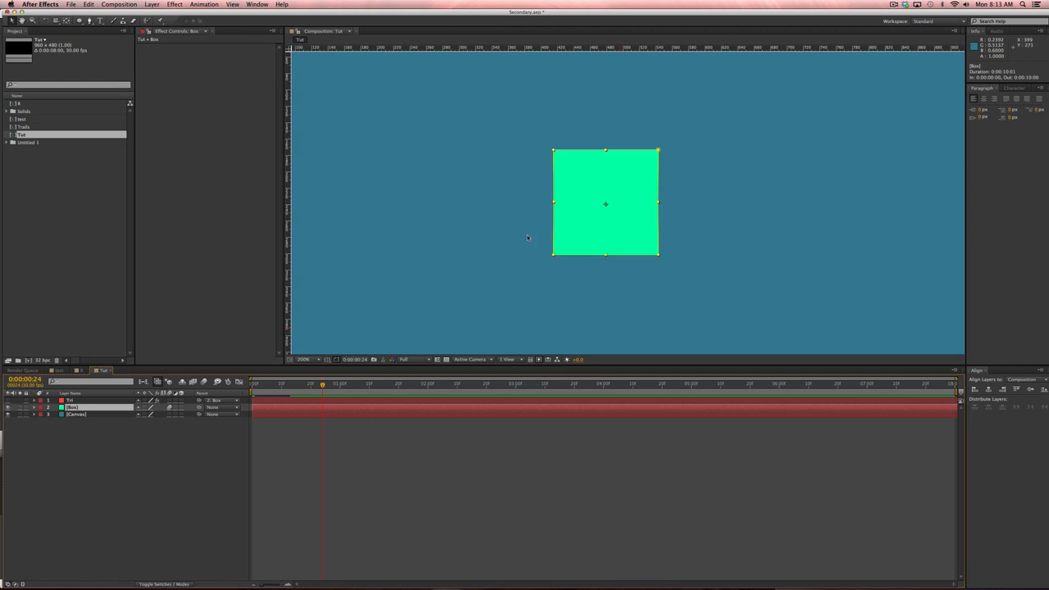
{"action": "key", "text": "m"}
{"action": "left_click", "coordinate": [109, 413]}
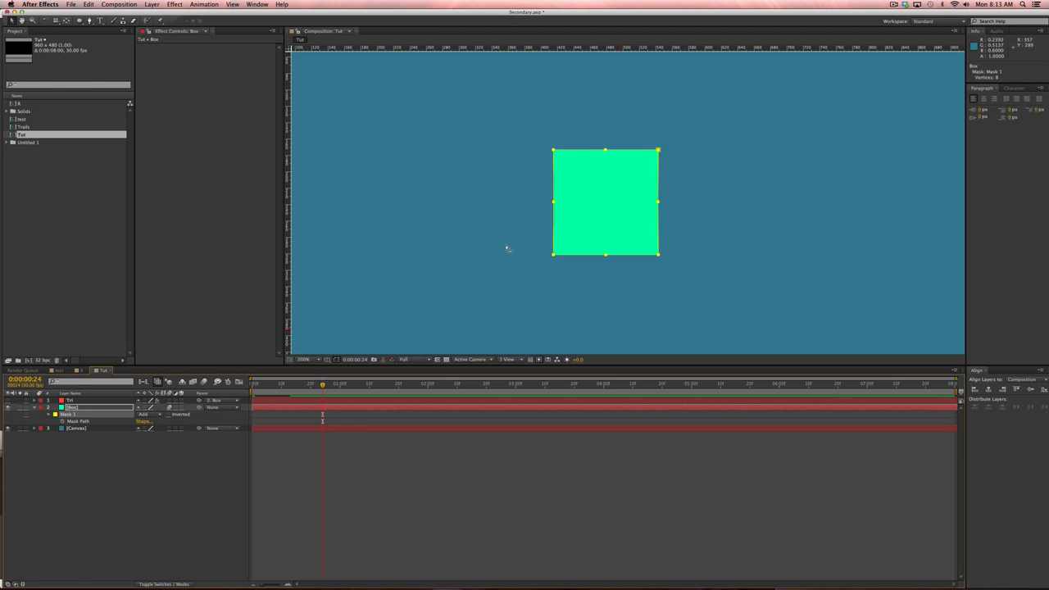
Return the view to 100% and show only the Box layer's Scale property.
{"action": "key", "text": "comma"}
{"action": "left_click", "coordinate": [124, 418]}
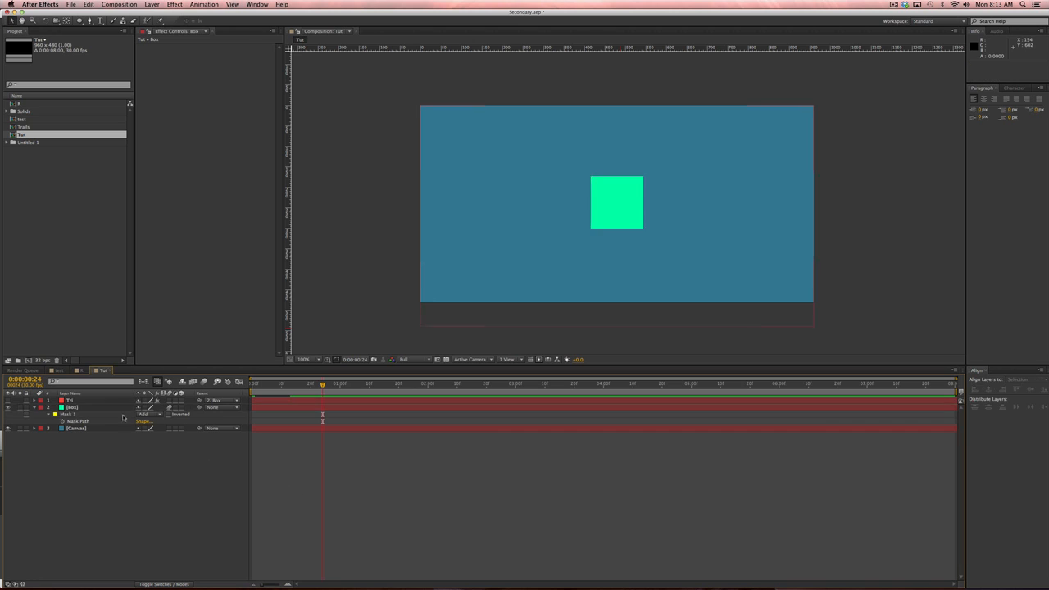
{"action": "left_click", "coordinate": [90, 409]}
{"action": "key", "text": "s"}
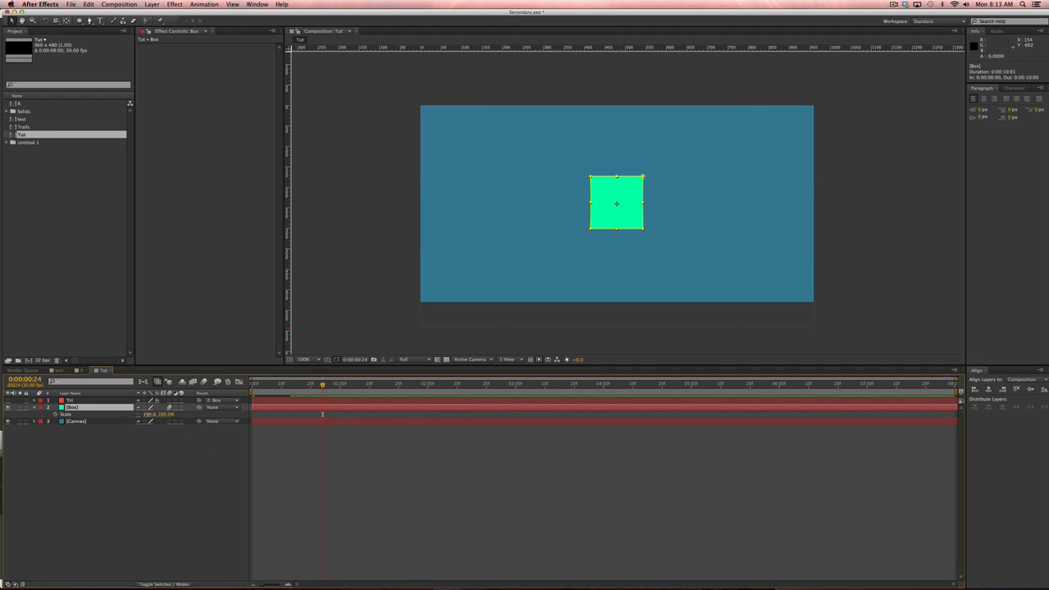
Unlink the Box layer's Scale and set it to 150% width and 20% height.
{"action": "left_click_drag", "start_coordinate": [150, 415], "coordinate": [166, 416]}
{"action": "left_click", "coordinate": [150, 416]}
{"action": "type", "text": "15"}
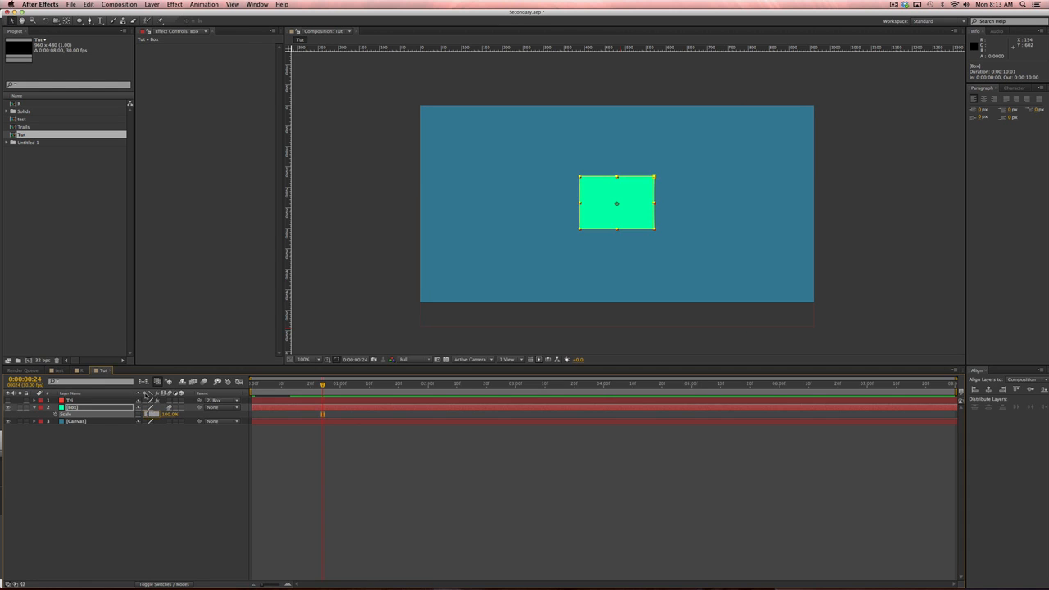
{"action": "key", "text": "Tab"}
{"action": "key", "text": "Return"}
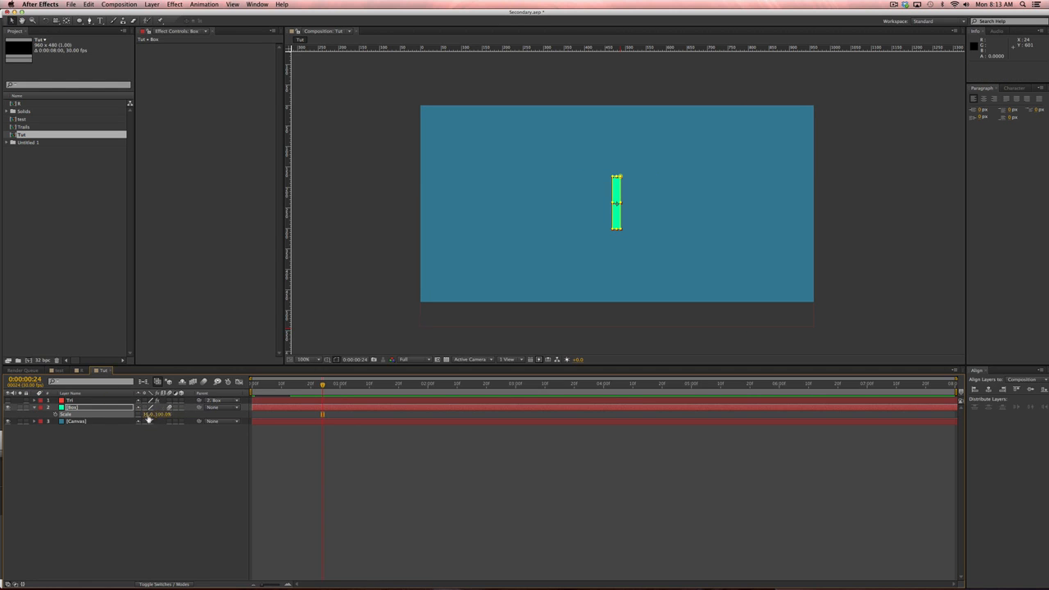
{"action": "type", "text": "0"}
{"action": "key", "text": "Tab"}
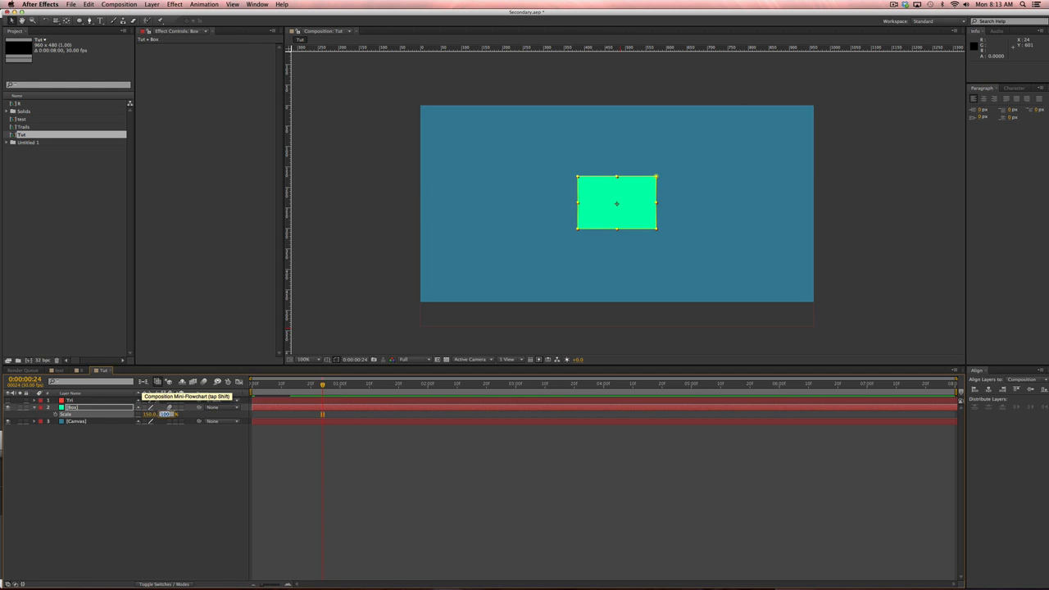
{"action": "type", "text": "20"}
{"action": "key", "text": "Return"}
{"action": "left_click", "coordinate": [460, 502]}
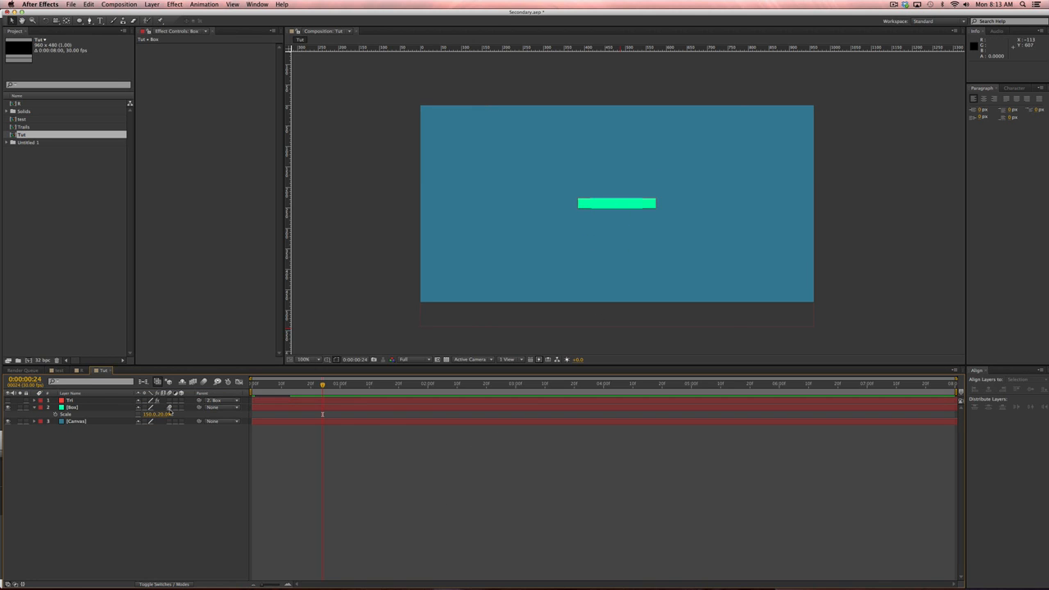
Scrub the flattened box's width up to 175% and reselect the Box layer.
{"action": "left_click_drag", "start_coordinate": [147, 415], "coordinate": [158, 414]}
{"action": "left_click", "coordinate": [381, 494]}
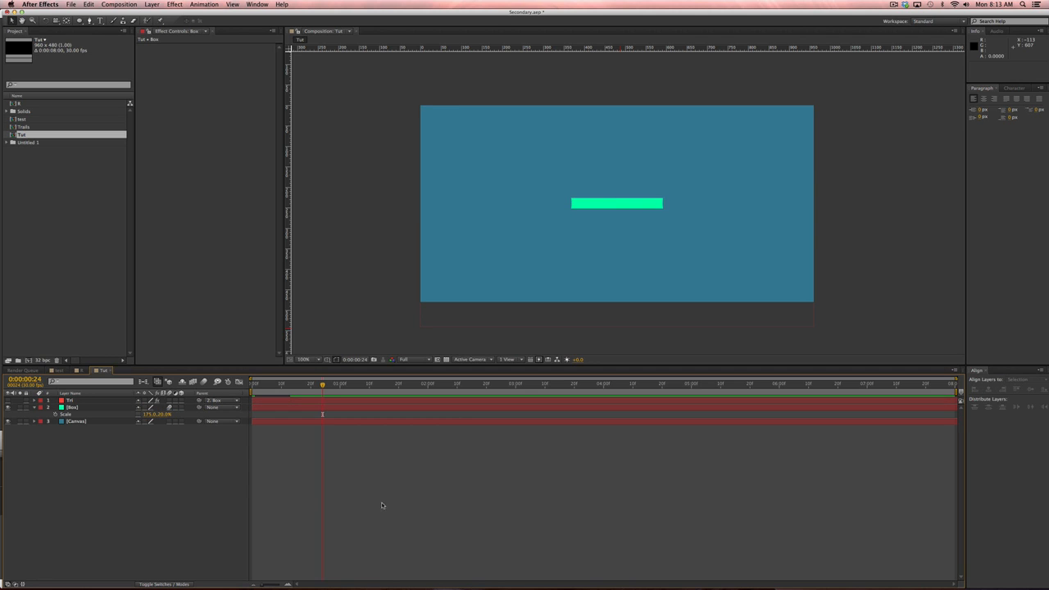
{"action": "left_click", "coordinate": [114, 412]}
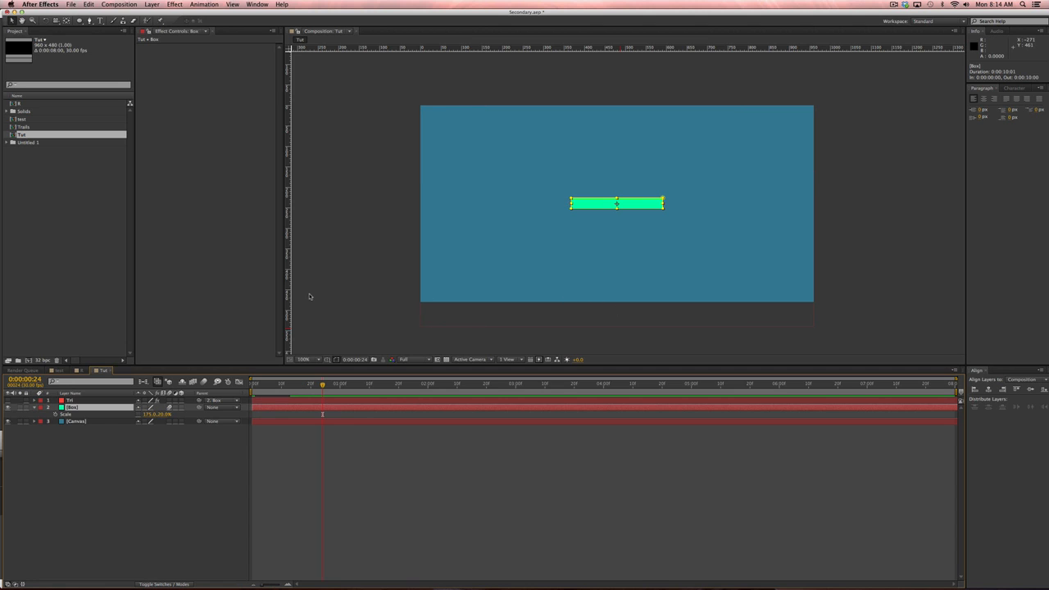
Jump to the start, zoom the timeline, and scrub through the first frames.
{"action": "key", "text": "Home"}
{"action": "key", "text": "equal"}
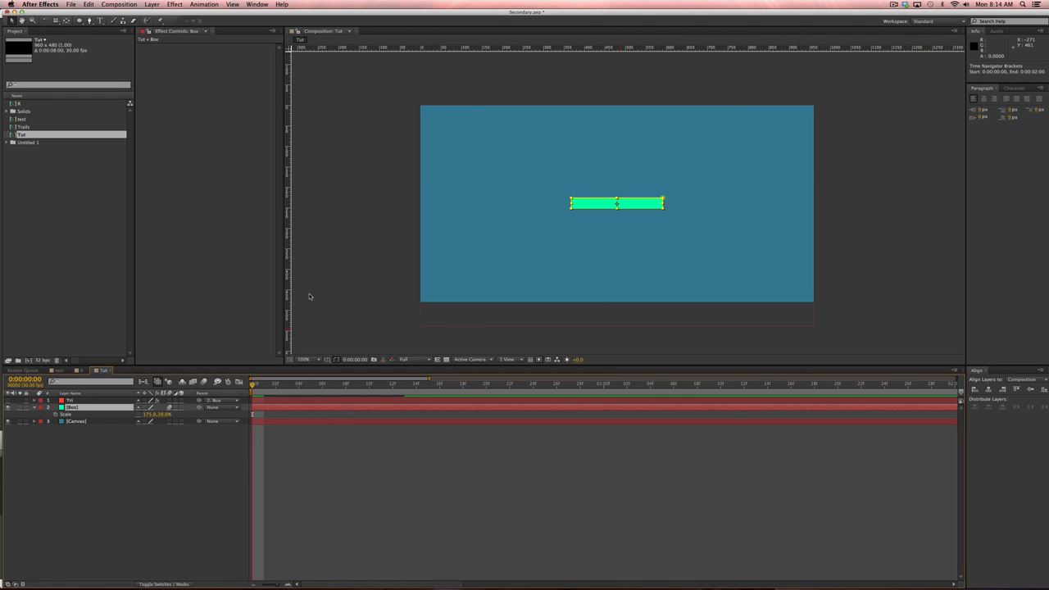
{"action": "left_click_drag", "start_coordinate": [416, 384], "coordinate": [456, 389]}
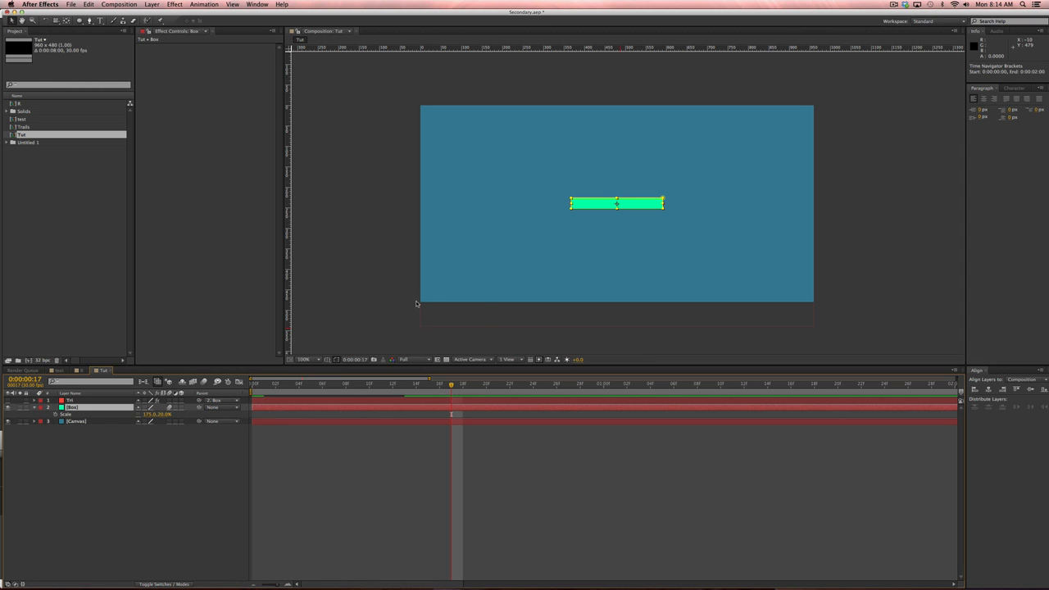
Set the Tut composition to 24 fps, then go to frame 12 with Box selected.
{"action": "key", "text": "super+k"}
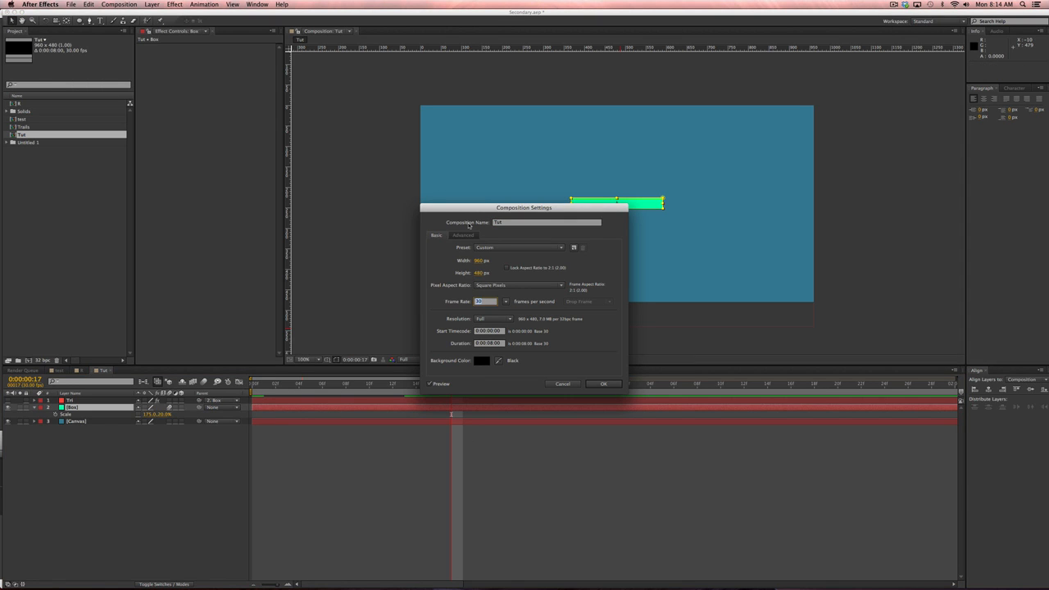
{"action": "type", "text": "24"}
{"action": "key", "text": "Return"}
{"action": "left_click", "coordinate": [371, 463]}
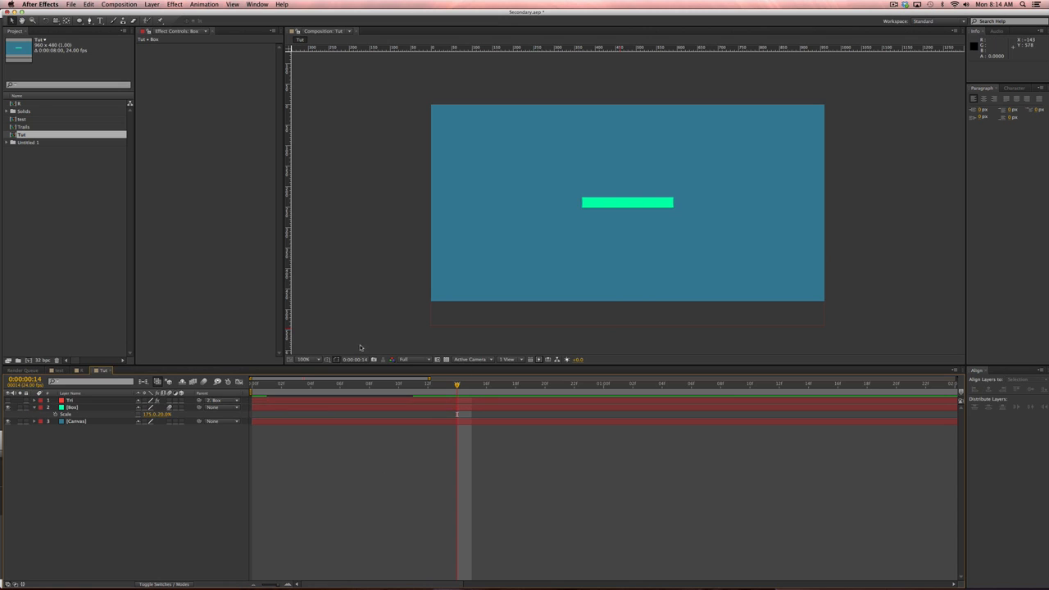
{"action": "key", "text": "Page_Up"}
{"action": "key", "text": "Page_Up"}
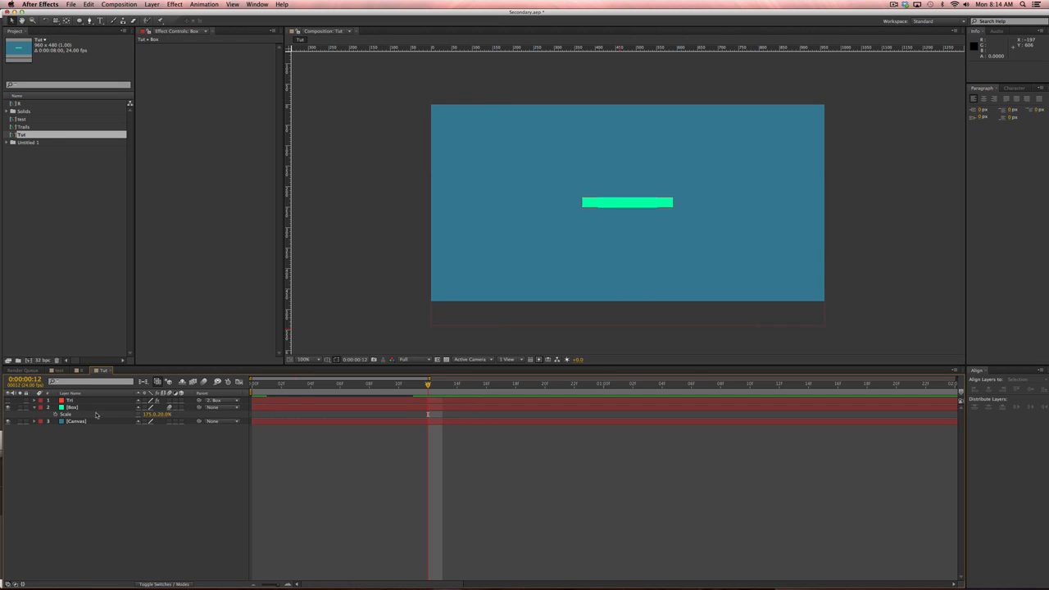
{"action": "left_click", "coordinate": [95, 409]}
Reveal Box's separate X and Y Position and key Y Position at 239.5 on frame 12.
{"action": "key", "text": "p"}
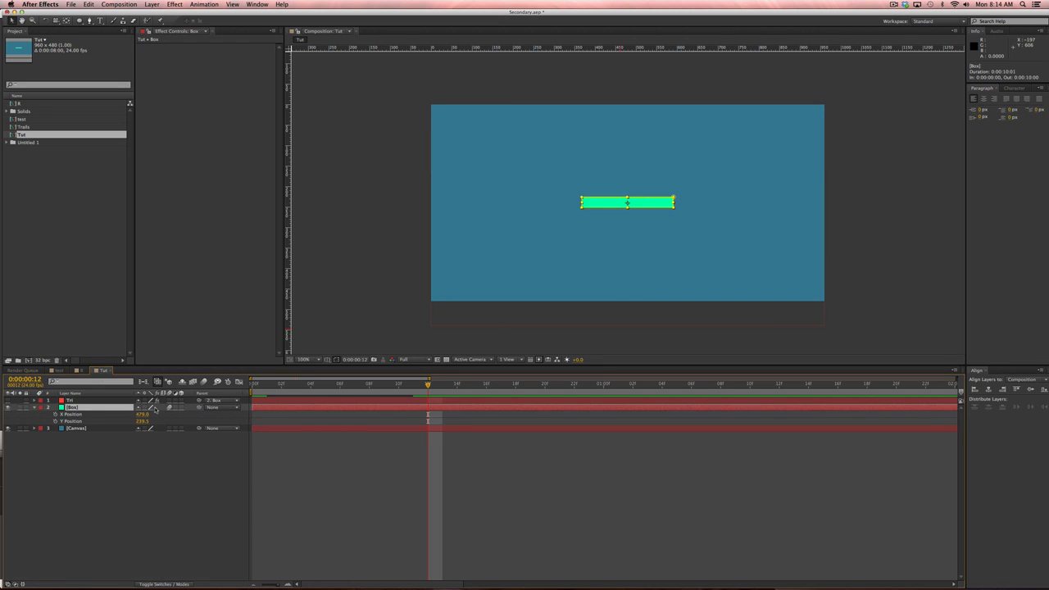
{"action": "right_click", "coordinate": [87, 421]}
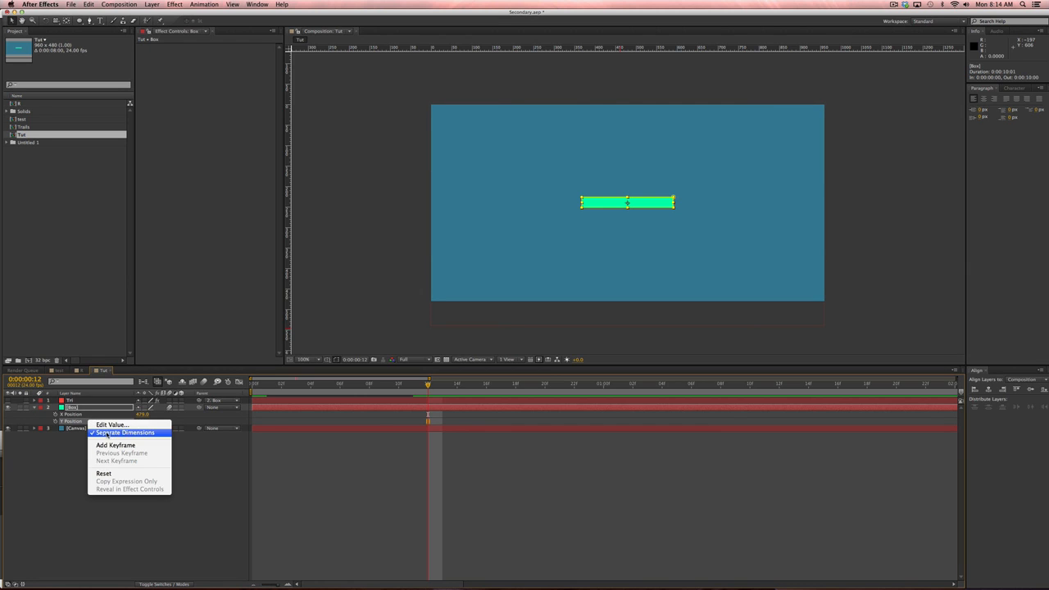
{"action": "left_click", "coordinate": [218, 480]}
{"action": "left_click", "coordinate": [168, 479]}
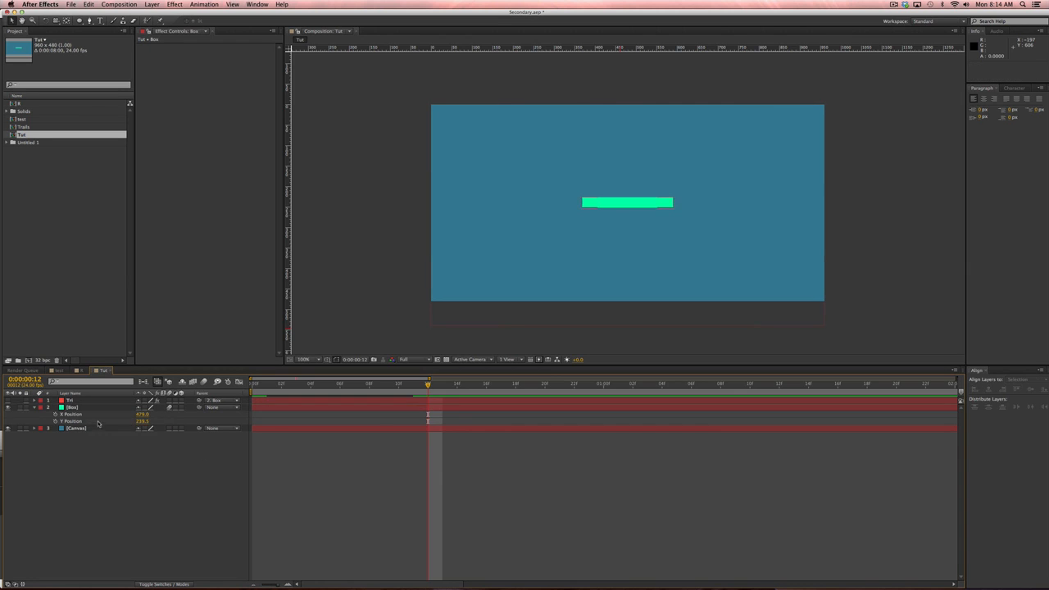
{"action": "left_click", "coordinate": [98, 421]}
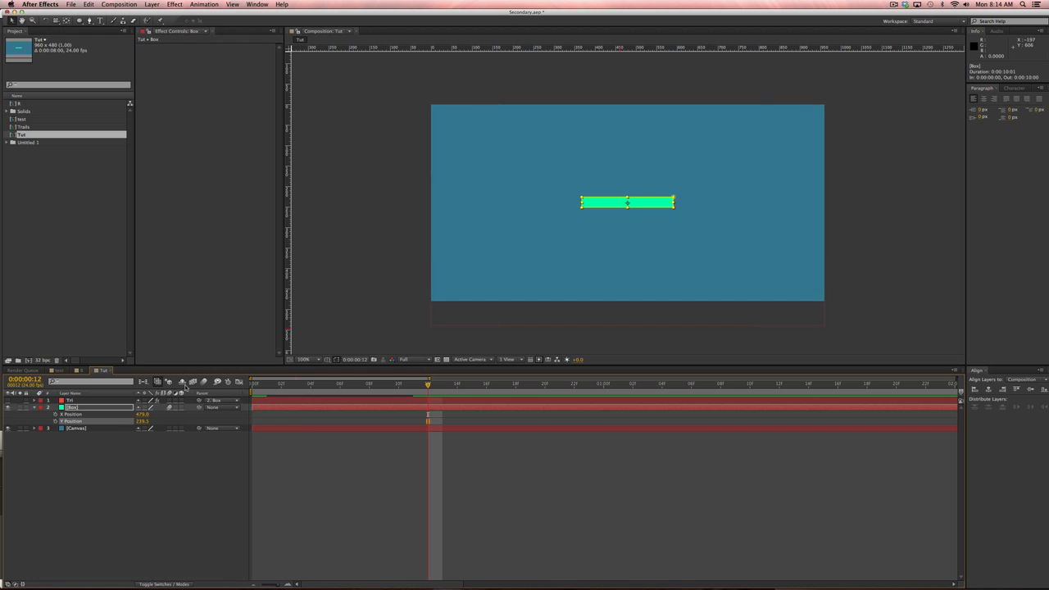
{"action": "left_click", "coordinate": [115, 492]}
{"action": "left_click", "coordinate": [55, 423]}
{"action": "left_click", "coordinate": [264, 405]}
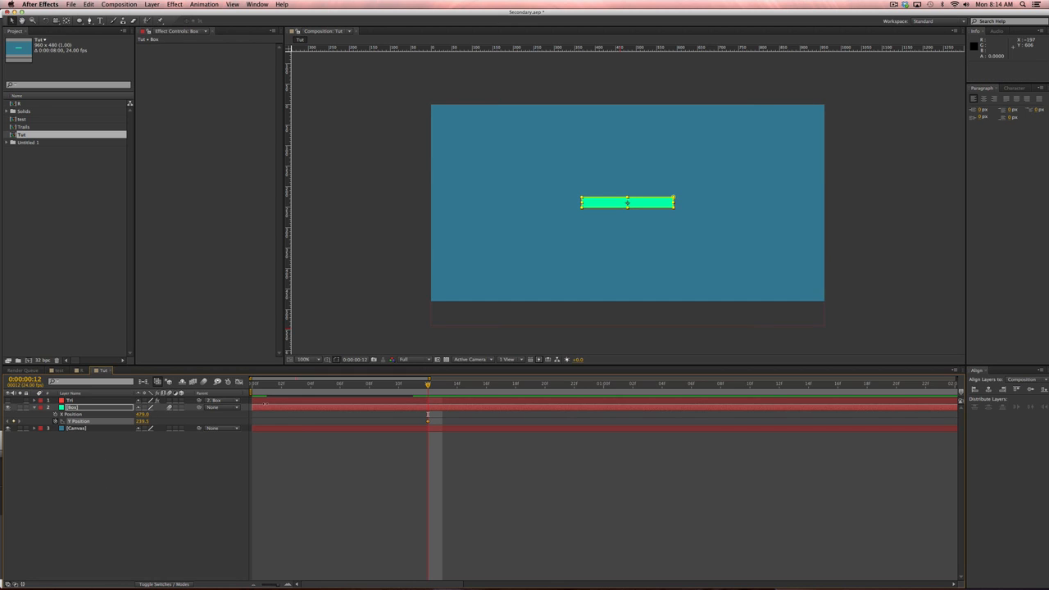
{"action": "key", "text": "Home"}
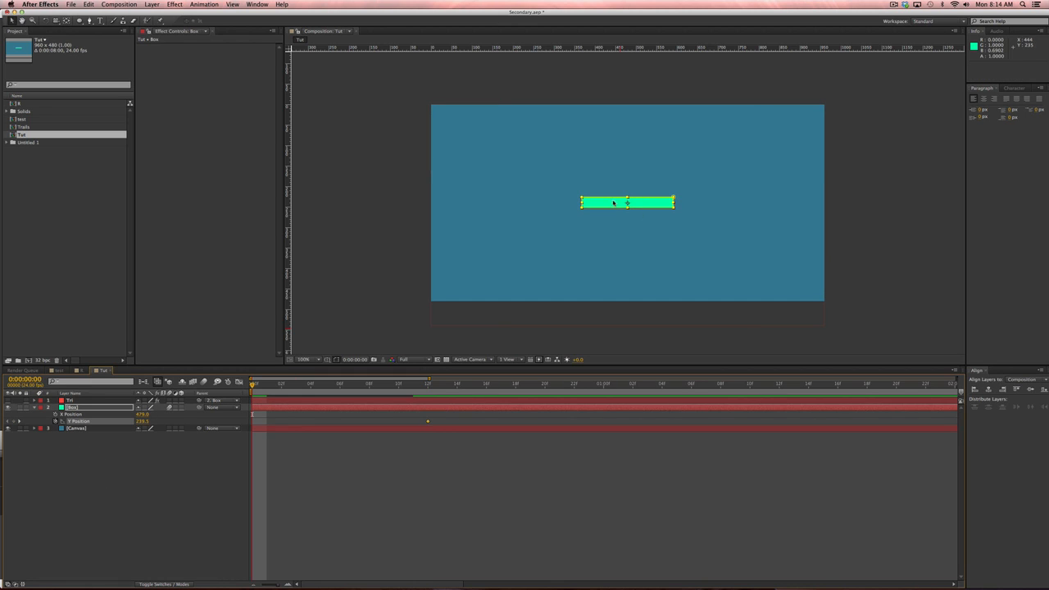
Try moving the bar below the canvas, then undo it and close the Box layer viewer.
{"action": "left_click_drag", "start_coordinate": [616, 211], "coordinate": [616, 324]}
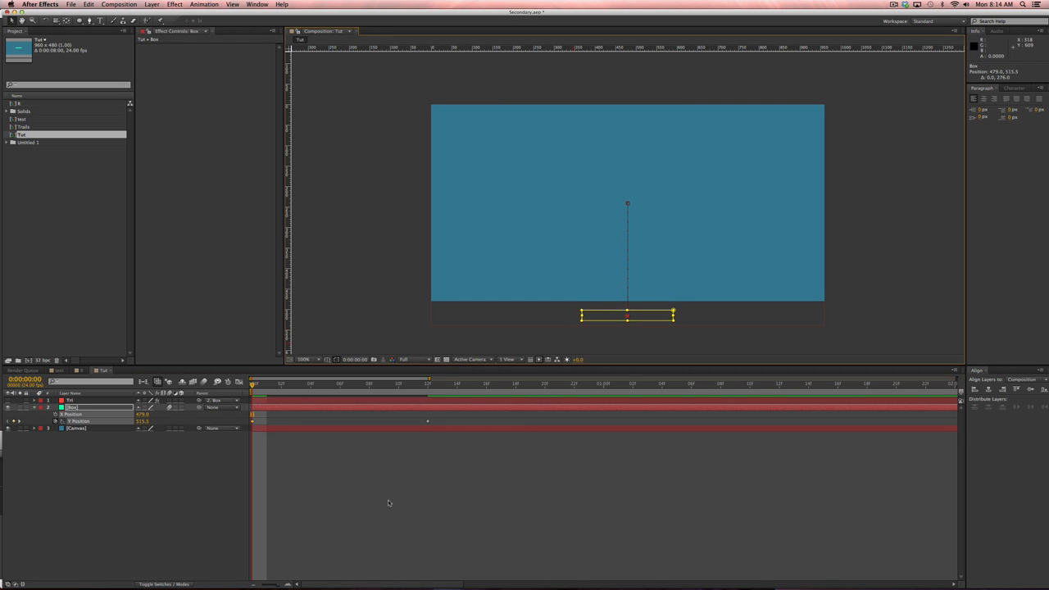
{"action": "left_click_drag", "start_coordinate": [328, 400], "coordinate": [428, 410]}
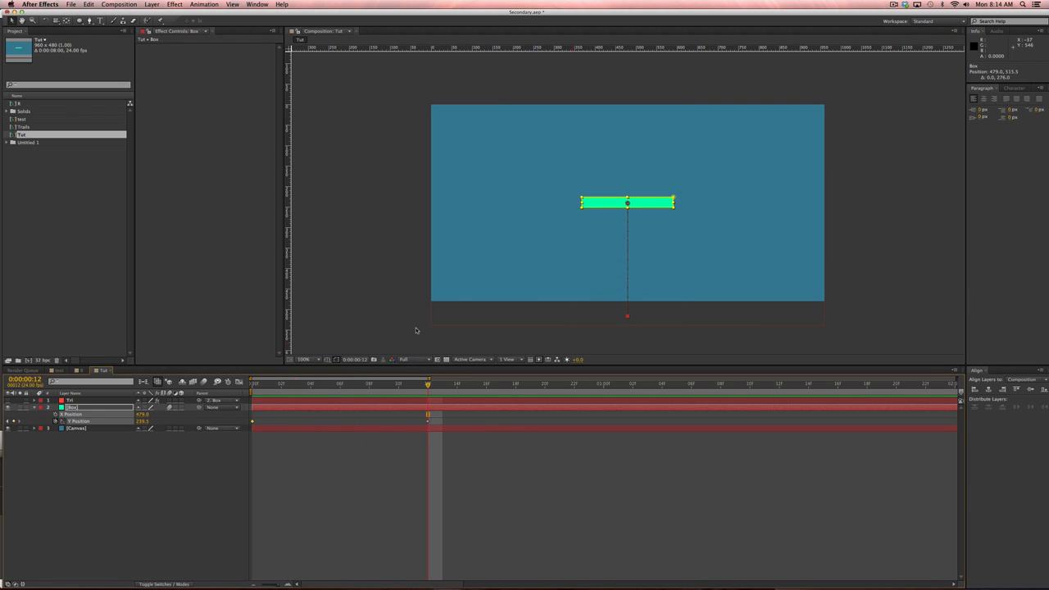
{"action": "key", "text": "Page_Up"}
{"action": "key", "text": "Page_Up"}
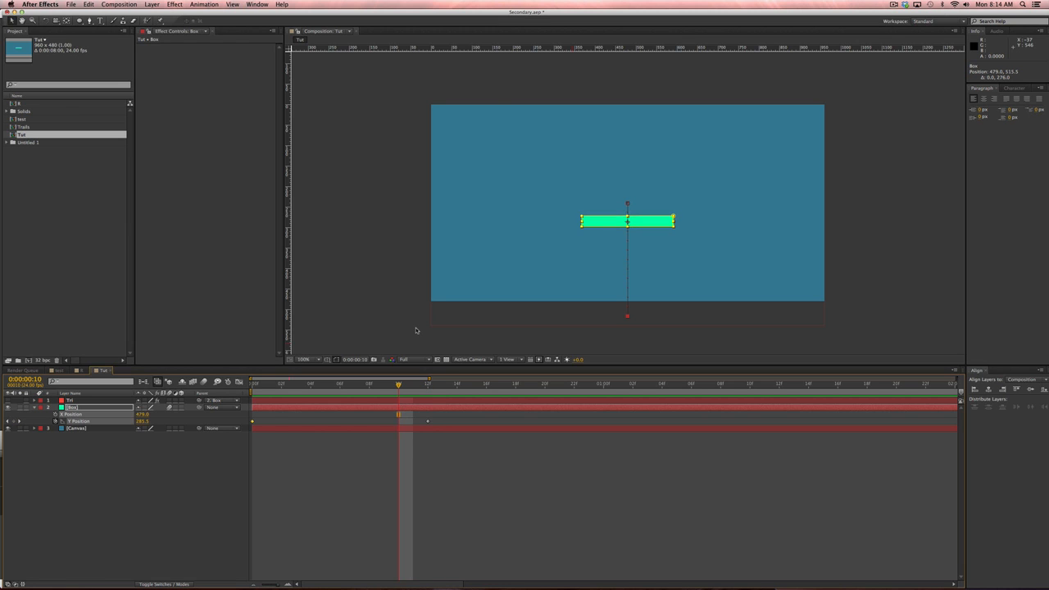
{"action": "double_click", "coordinate": [637, 221]}
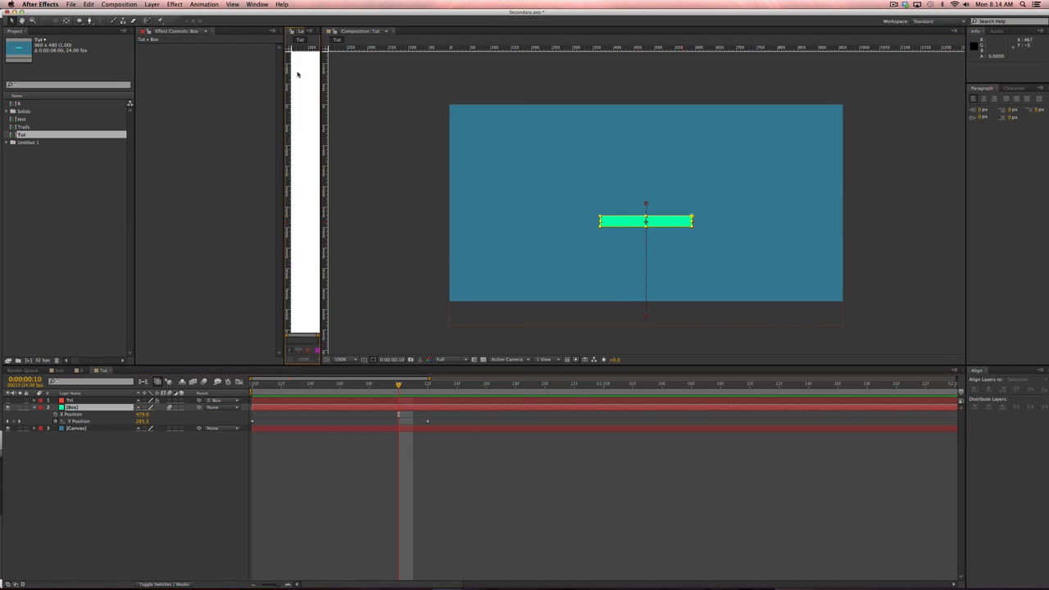
{"action": "key", "text": "super+z"}
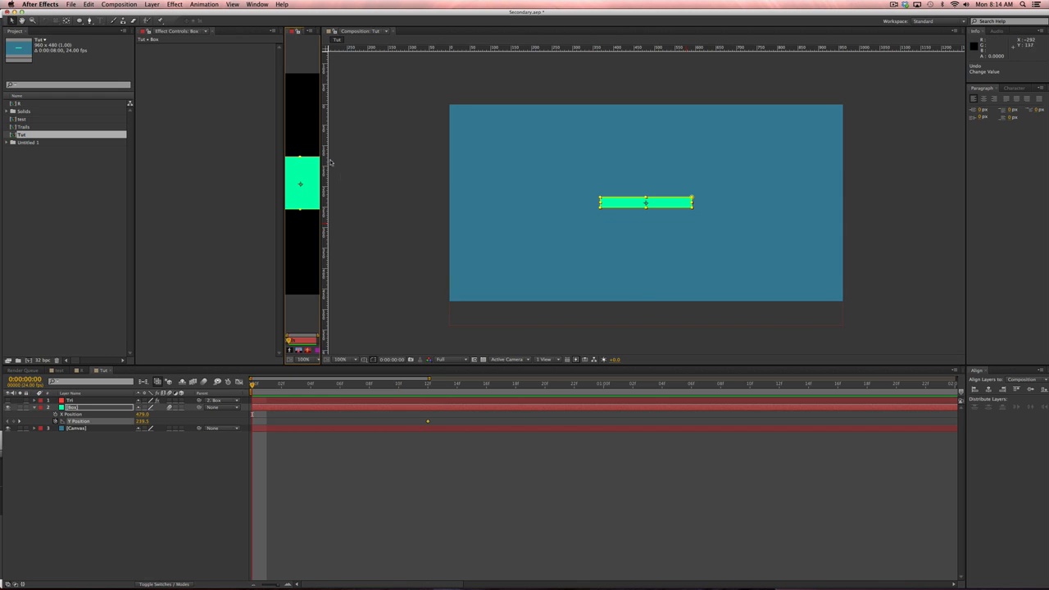
{"action": "left_click", "coordinate": [303, 62]}
{"action": "key", "text": "super+w"}
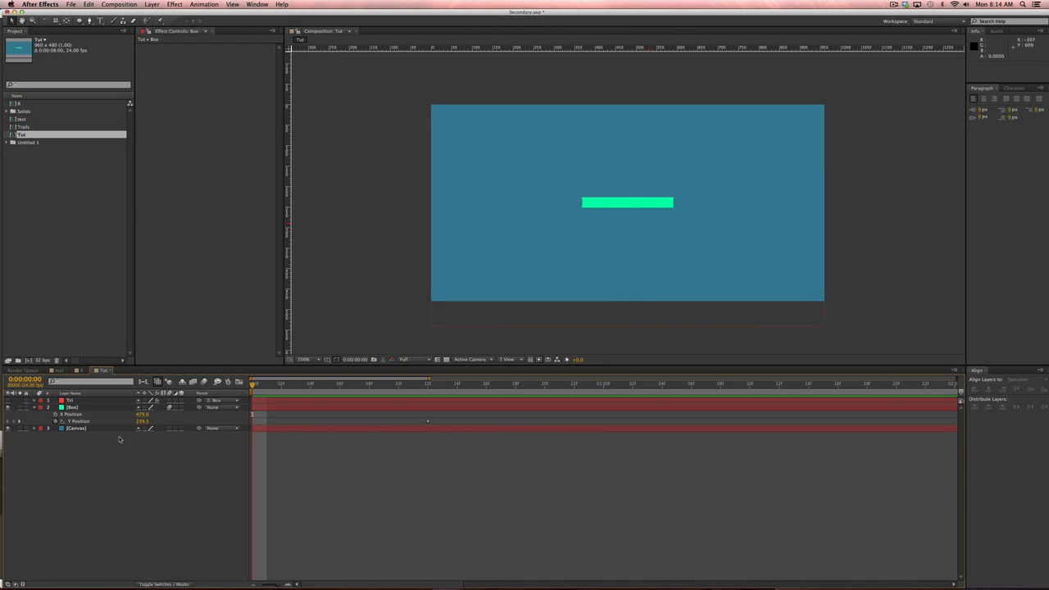
Key Y Position at 501.5 below the canvas on frame 0 and 229.2 on frame 10.
{"action": "left_click", "coordinate": [14, 421]}
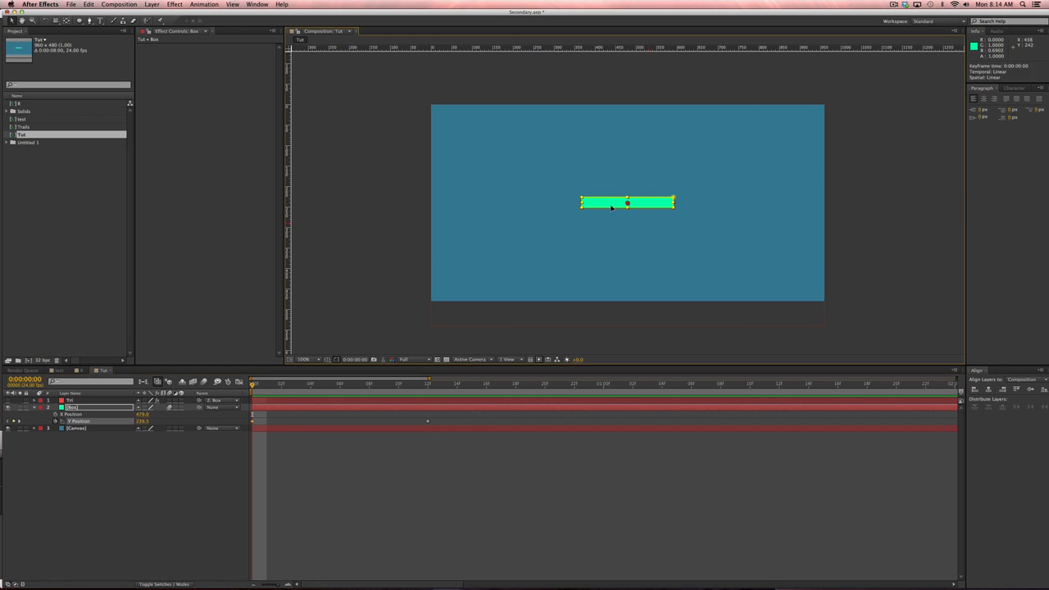
{"action": "left_click_drag", "start_coordinate": [613, 205], "coordinate": [615, 319]}
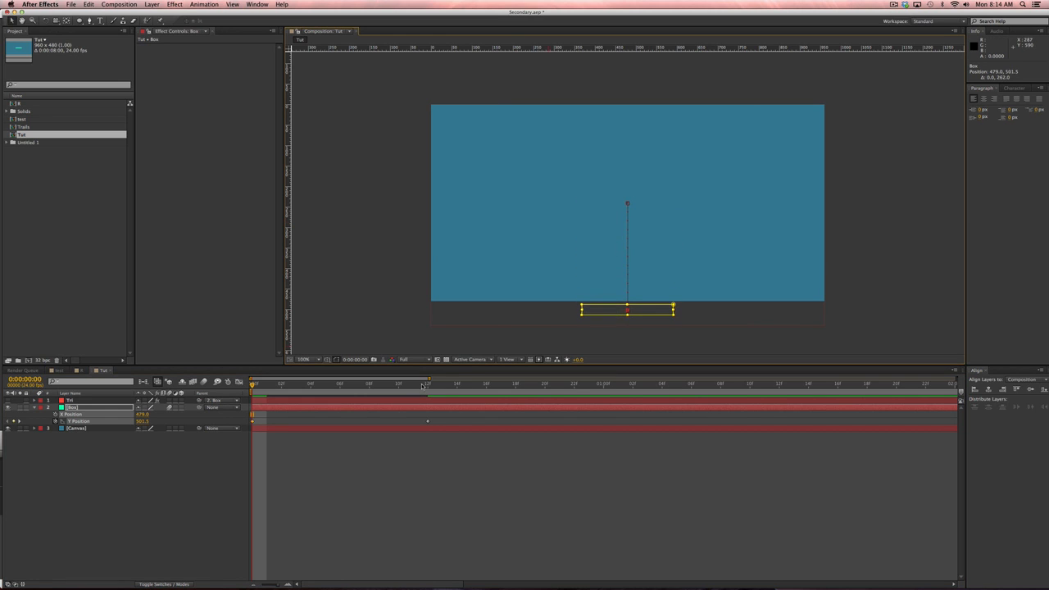
{"action": "left_click", "coordinate": [423, 385]}
{"action": "key", "text": "Page_Up"}
{"action": "key", "text": "Page_Up"}
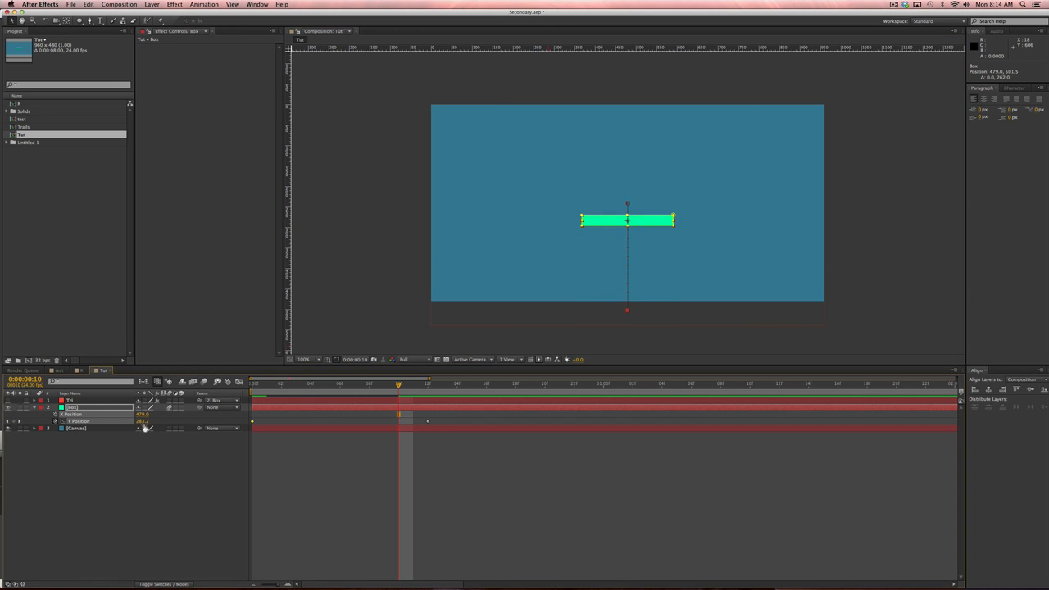
{"action": "left_click_drag", "start_coordinate": [144, 421], "coordinate": [115, 415]}
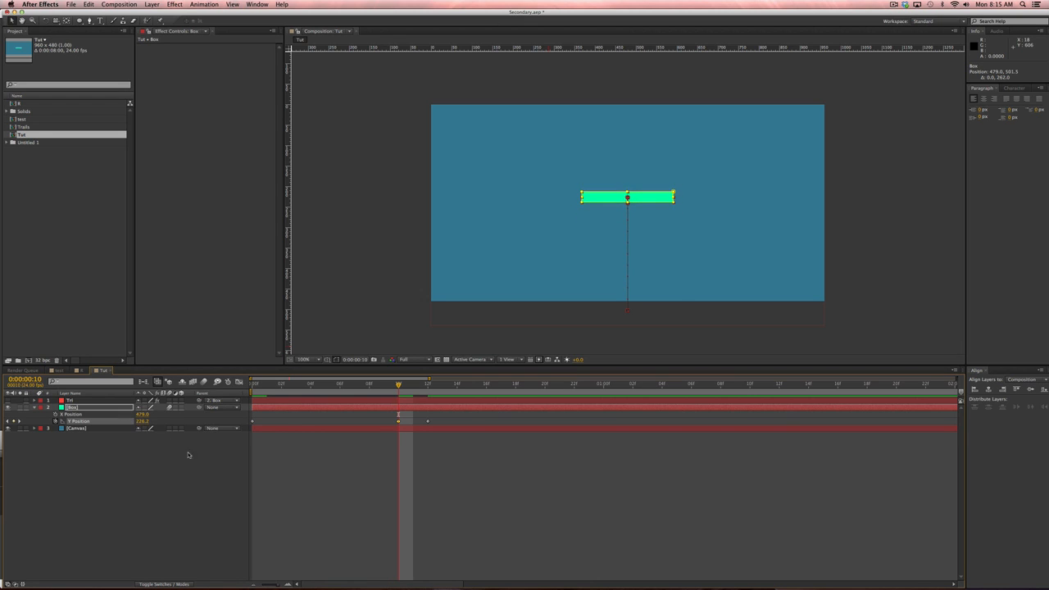
{"action": "left_click", "coordinate": [372, 458]}
{"action": "left_click", "coordinate": [207, 420]}
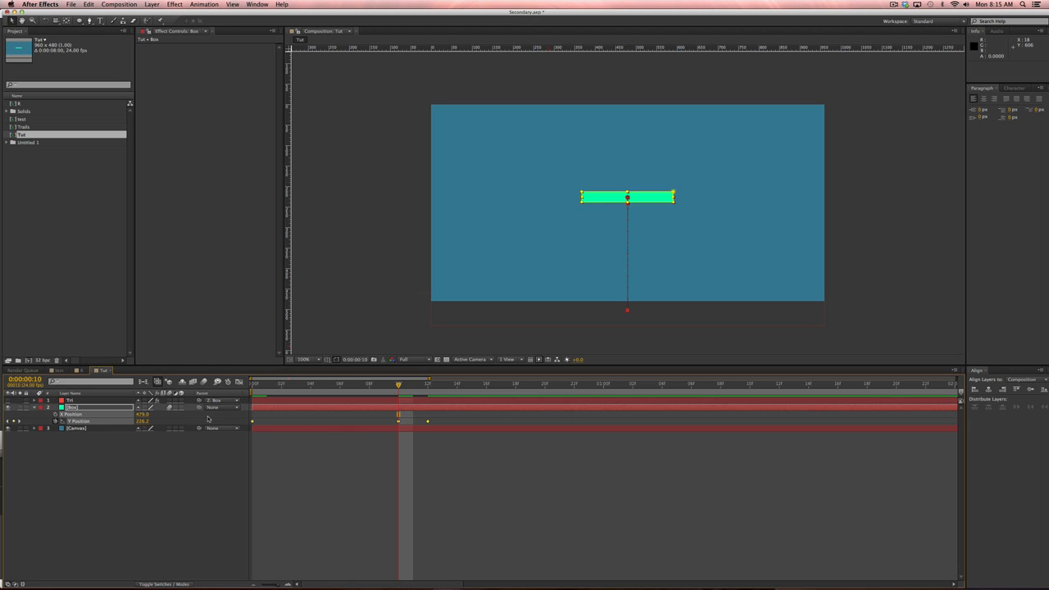
In the Graph Editor, drag the Y Position bezier handles to ease the start, middle and last keyframes.
{"action": "left_click", "coordinate": [238, 381]}
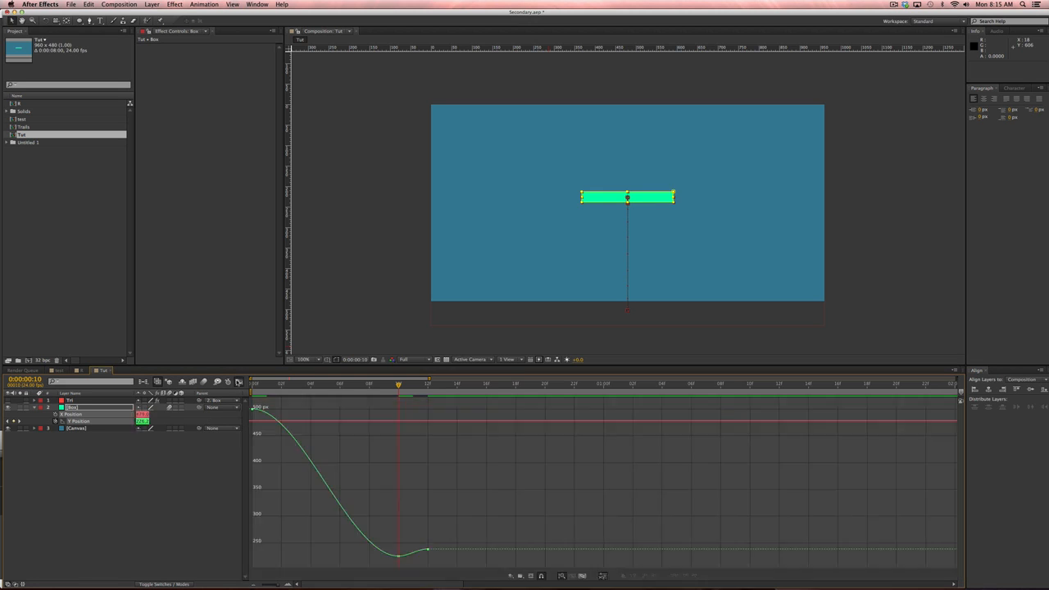
{"action": "left_click", "coordinate": [239, 382]}
{"action": "left_click", "coordinate": [239, 382]}
{"action": "left_click_drag", "start_coordinate": [280, 448], "coordinate": [289, 518]}
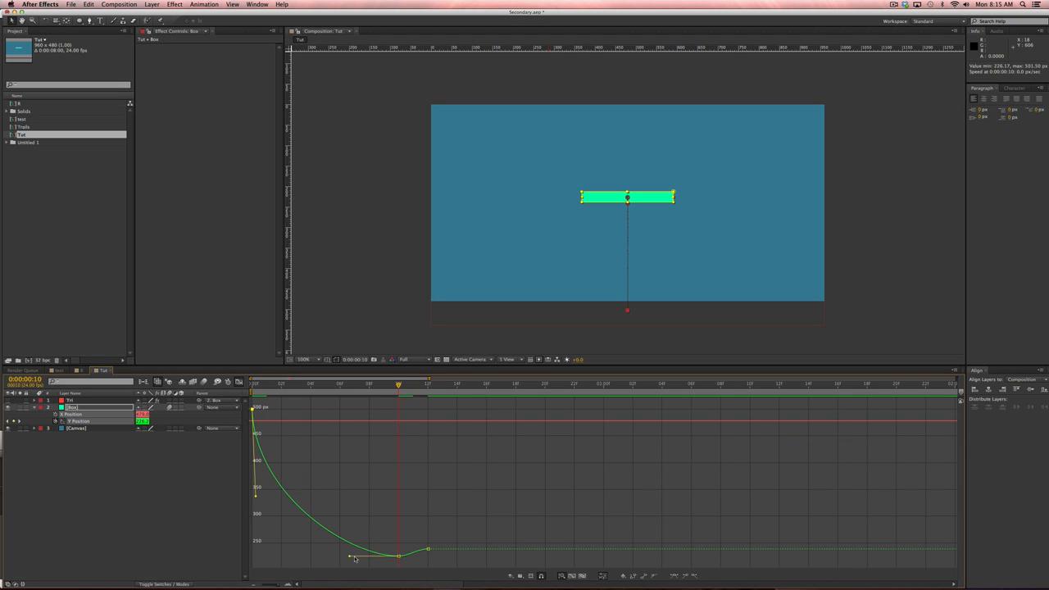
{"action": "left_click_drag", "start_coordinate": [350, 556], "coordinate": [334, 557]}
{"action": "left_click_drag", "start_coordinate": [409, 557], "coordinate": [414, 550]}
{"action": "left_click", "coordinate": [416, 550]}
{"action": "left_click", "coordinate": [428, 550]}
{"action": "left_click", "coordinate": [400, 558]}
{"action": "left_click", "coordinate": [406, 533]}
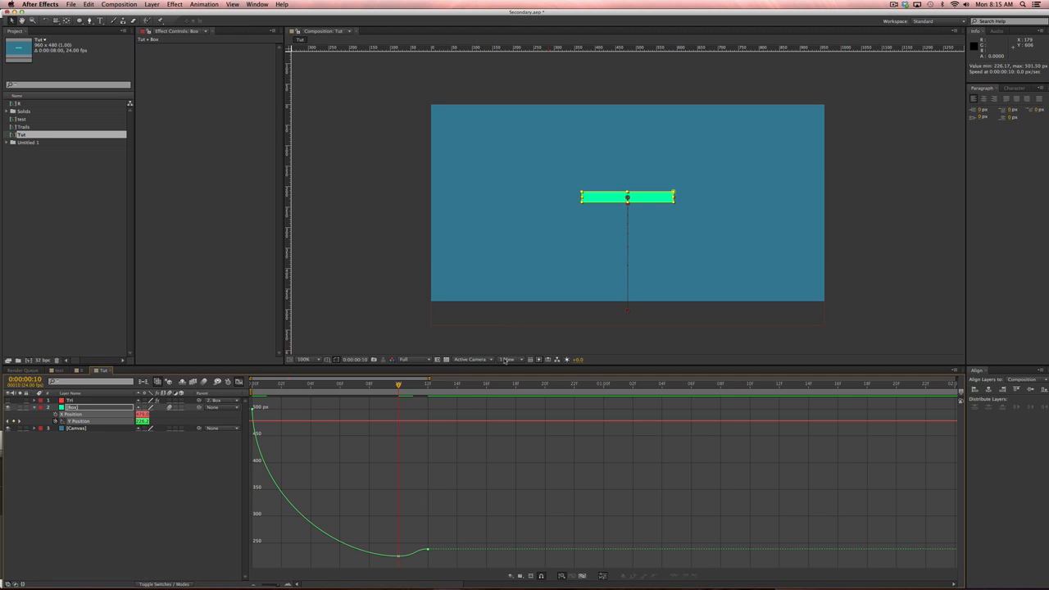
Preview the bounce animation several times from the start.
{"action": "key", "text": "space"}
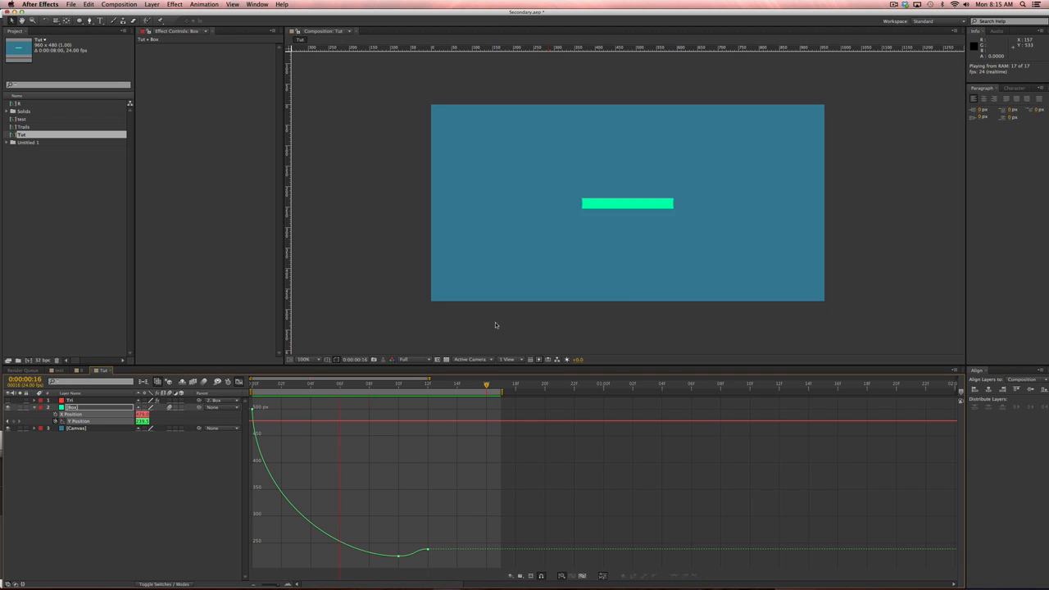
{"action": "key", "text": "space"}
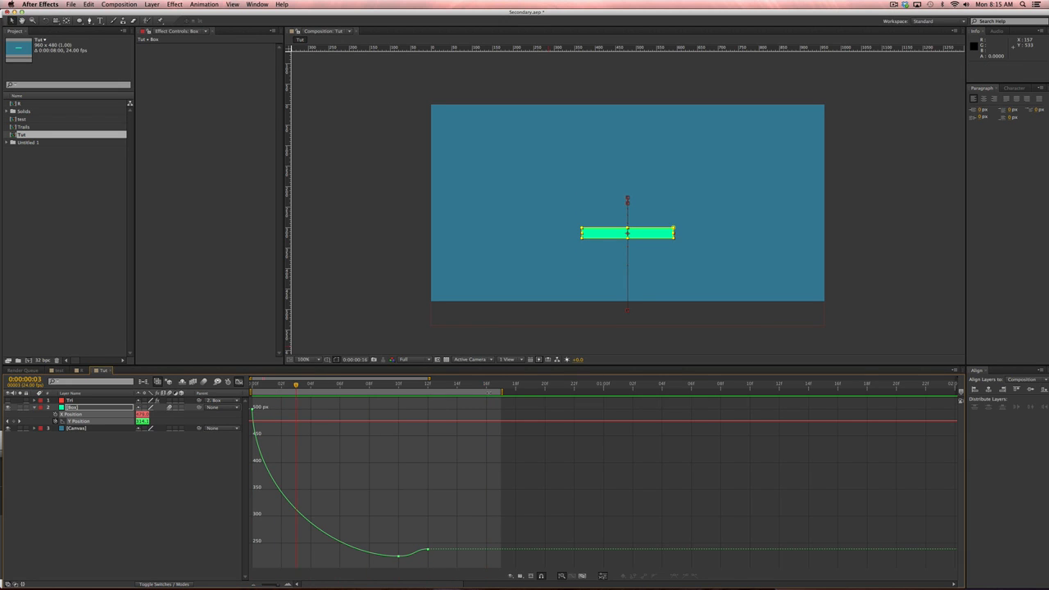
{"action": "key", "text": "space"}
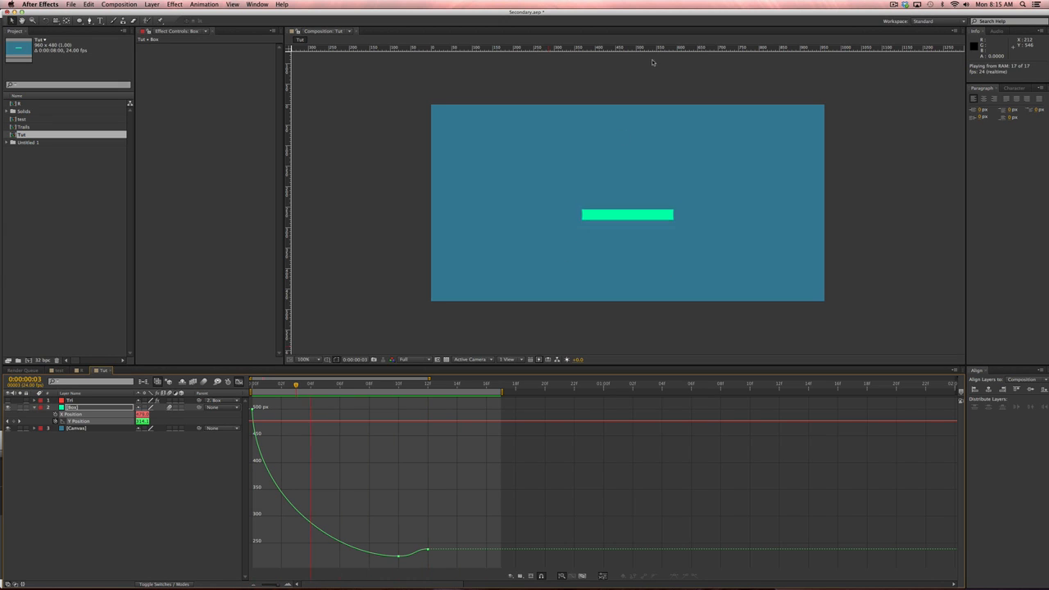
{"action": "key", "text": "space"}
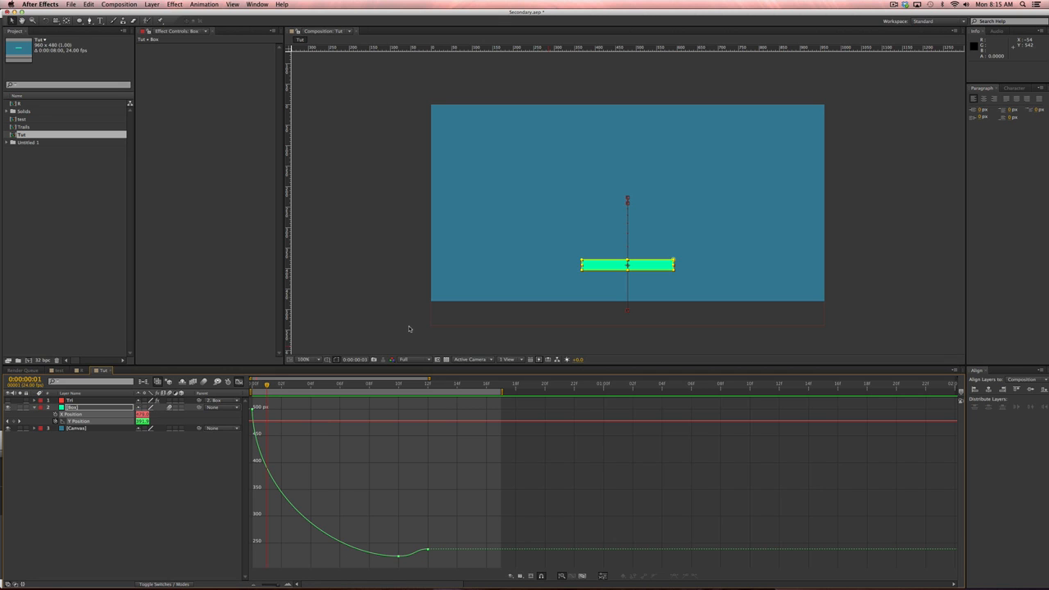
{"action": "key", "text": "space"}
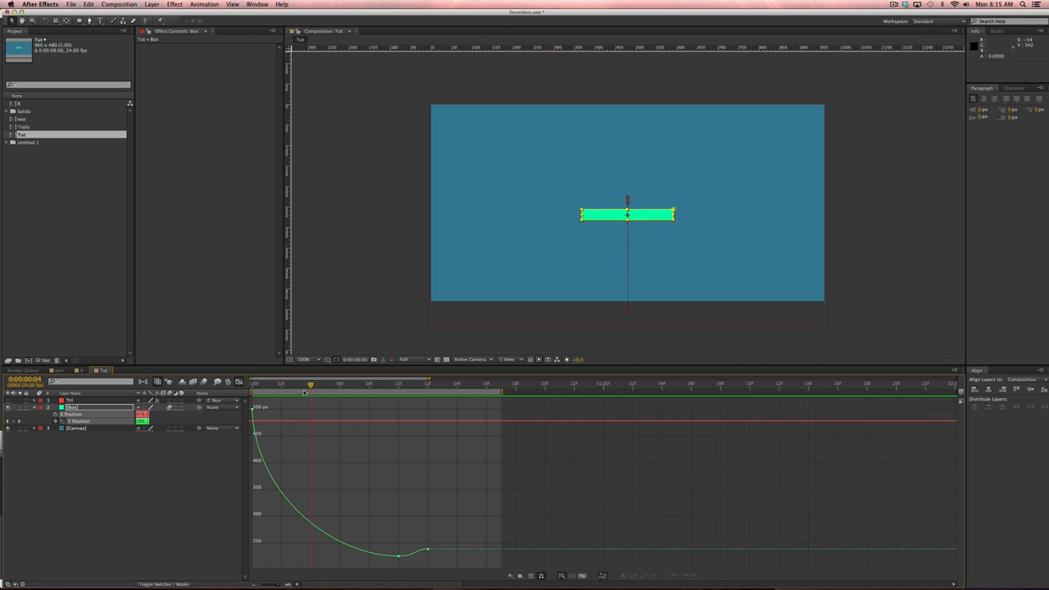
{"action": "key", "text": "space"}
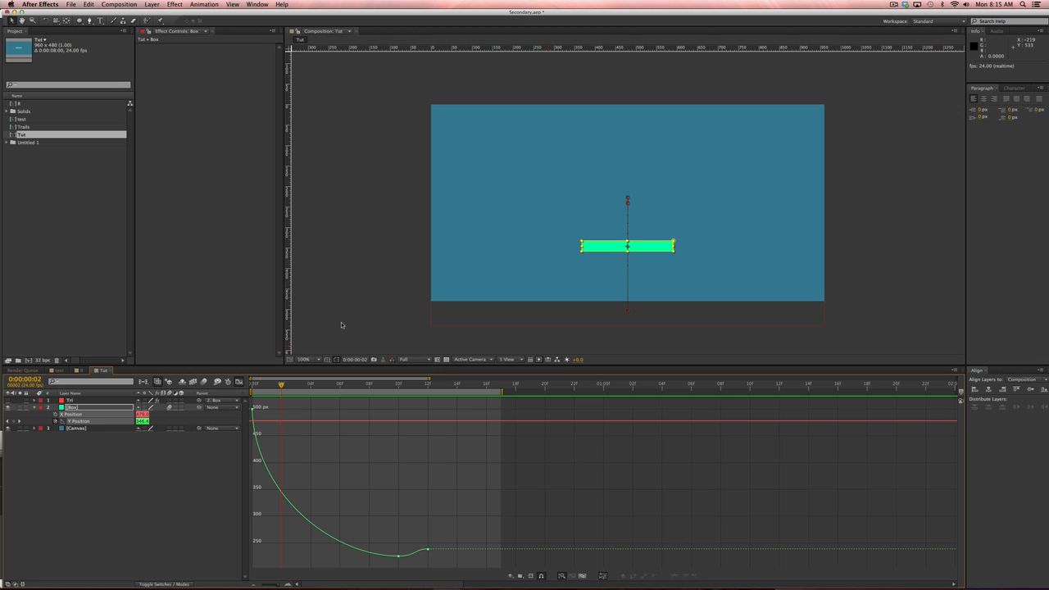
Check the overshoot at frame 11, return to the layer bar view, and scrub back to frame 8.
{"action": "left_click_drag", "start_coordinate": [374, 383], "coordinate": [401, 397]}
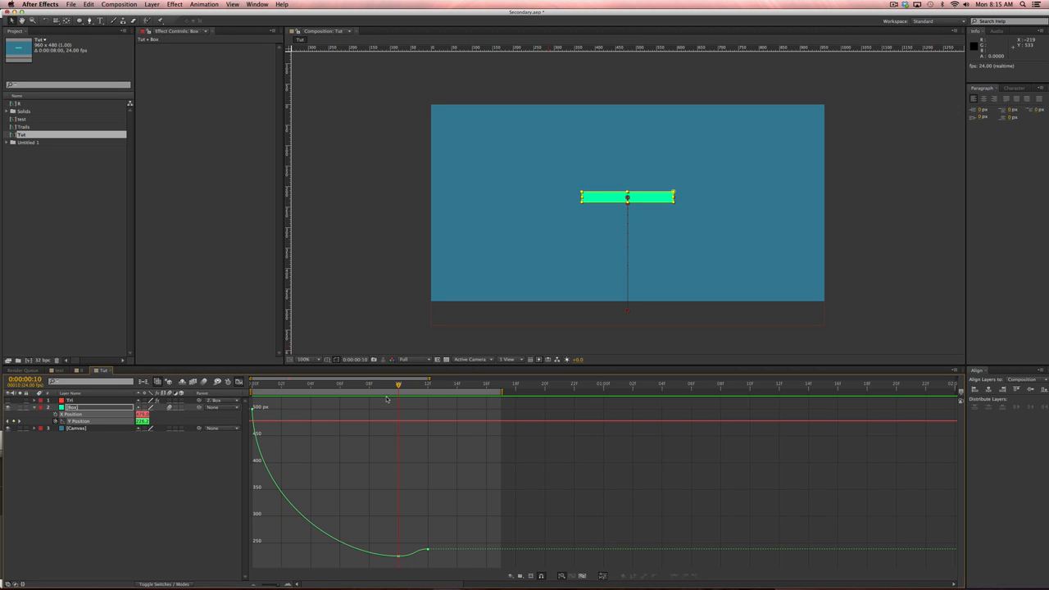
{"action": "left_click", "coordinate": [238, 382]}
{"action": "left_click", "coordinate": [362, 509]}
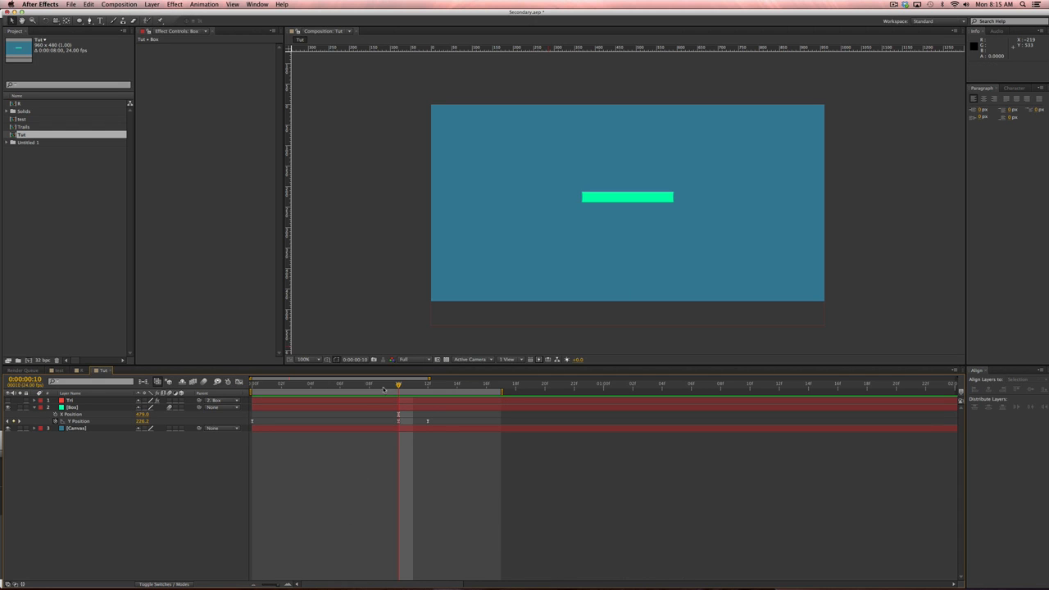
{"action": "left_click_drag", "start_coordinate": [384, 390], "coordinate": [428, 402]}
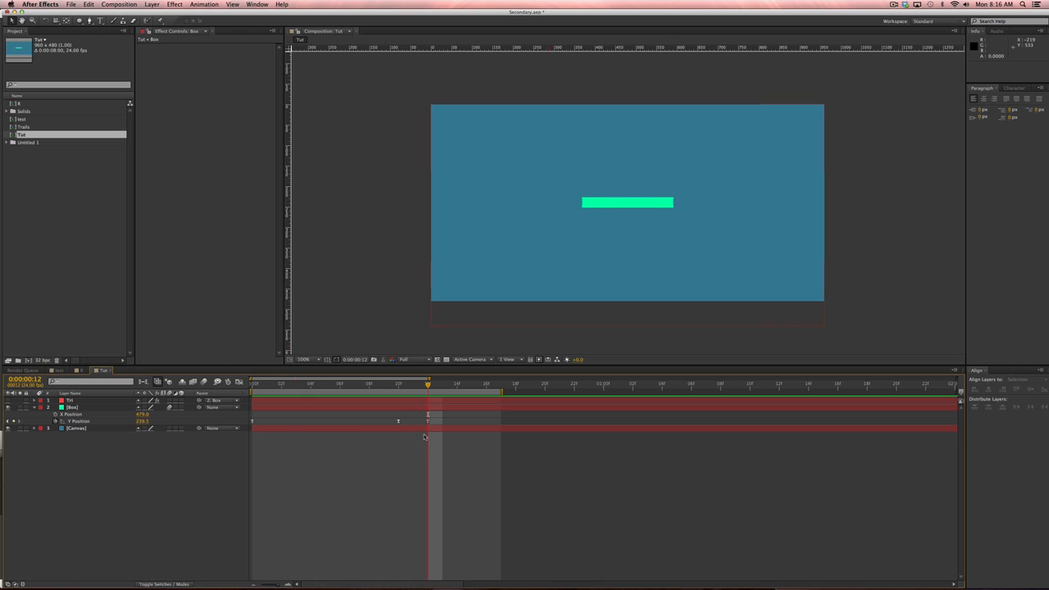
Add a rectangular mask to Box and reveal its Mask Path and Y Position keyframes with U.
{"action": "left_click", "coordinate": [119, 408]}
{"action": "key", "text": "super+shift+n"}
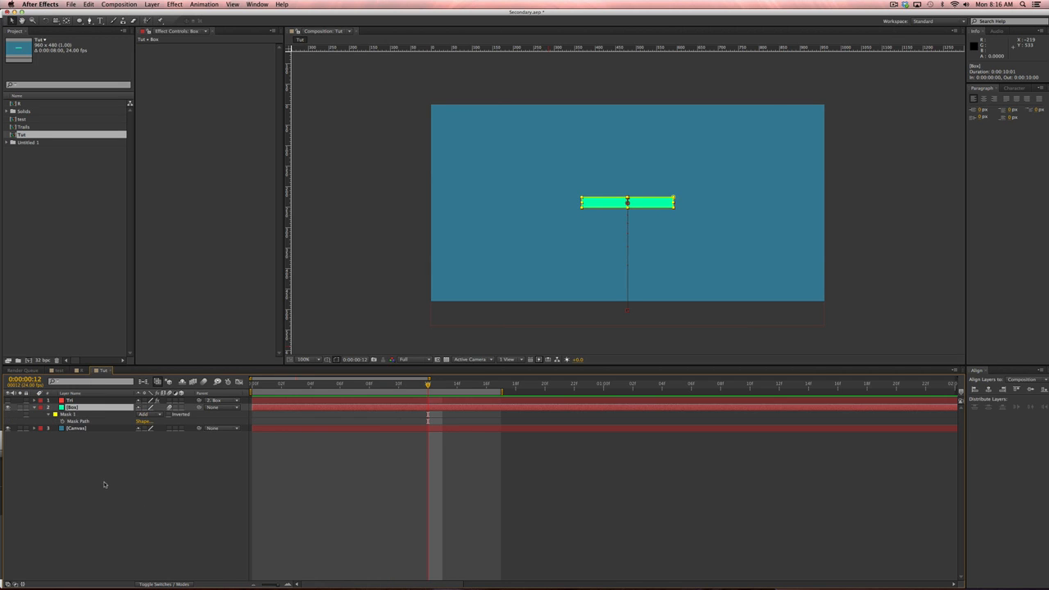
{"action": "left_click", "coordinate": [104, 485]}
{"action": "left_click", "coordinate": [65, 421]}
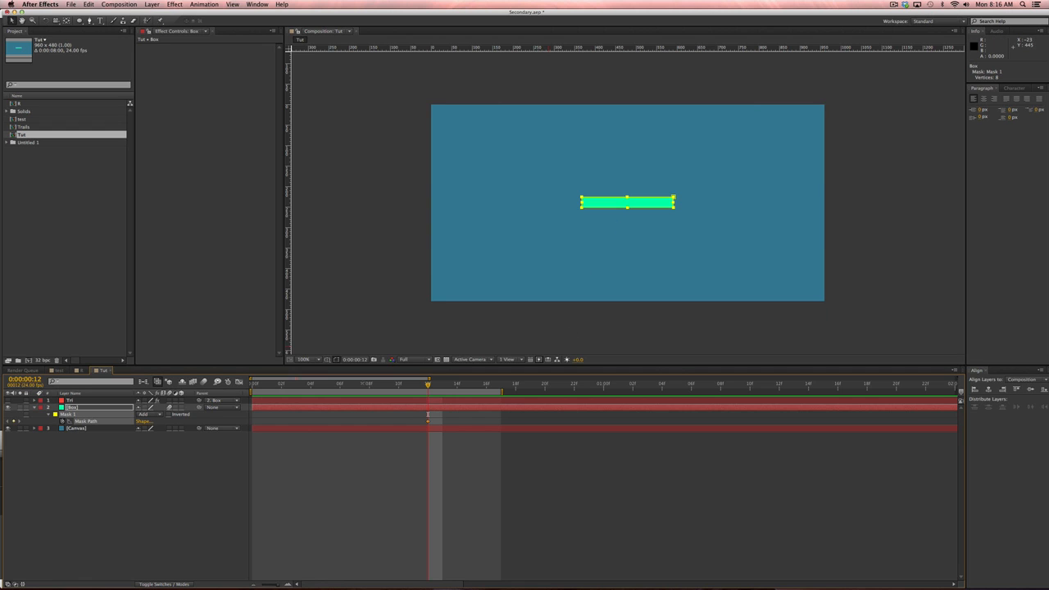
{"action": "key", "text": "u"}
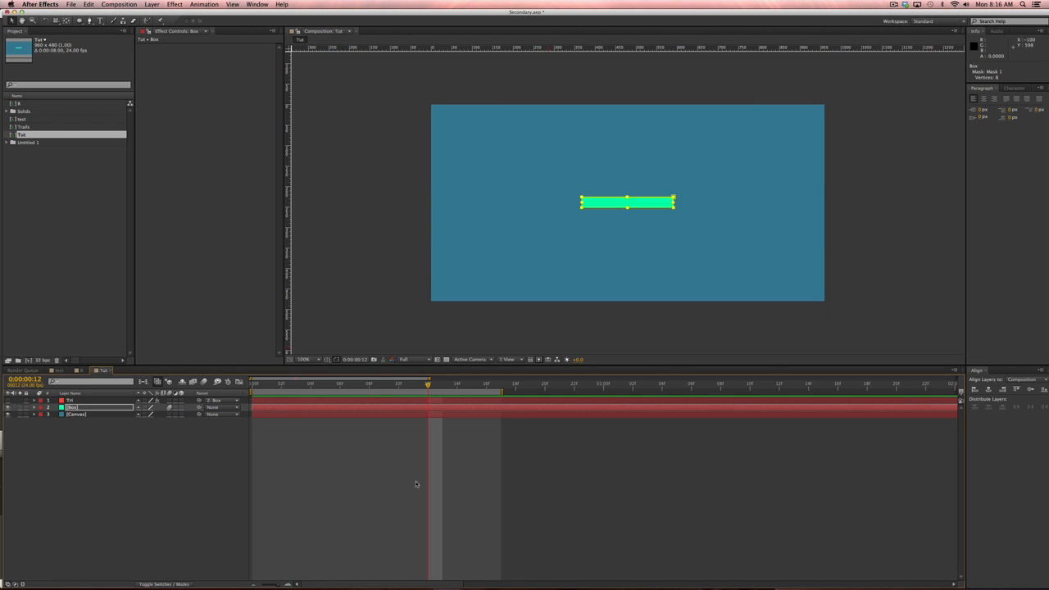
{"action": "key", "text": "u"}
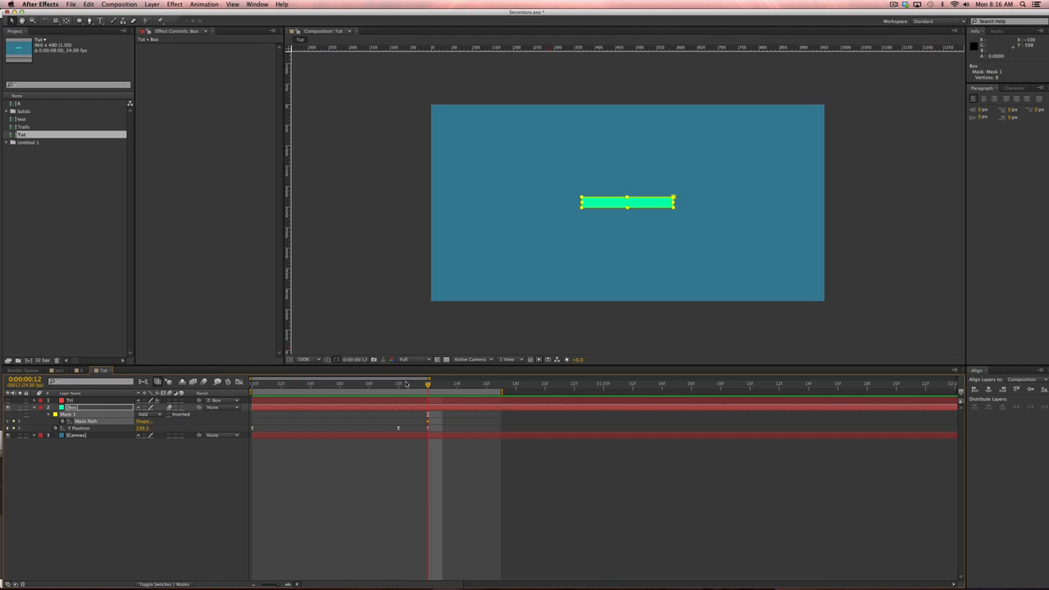
Step back through frames 11 and 10, then return to the start of the animation.
{"action": "left_click", "coordinate": [418, 388]}
{"action": "left_click", "coordinate": [403, 388]}
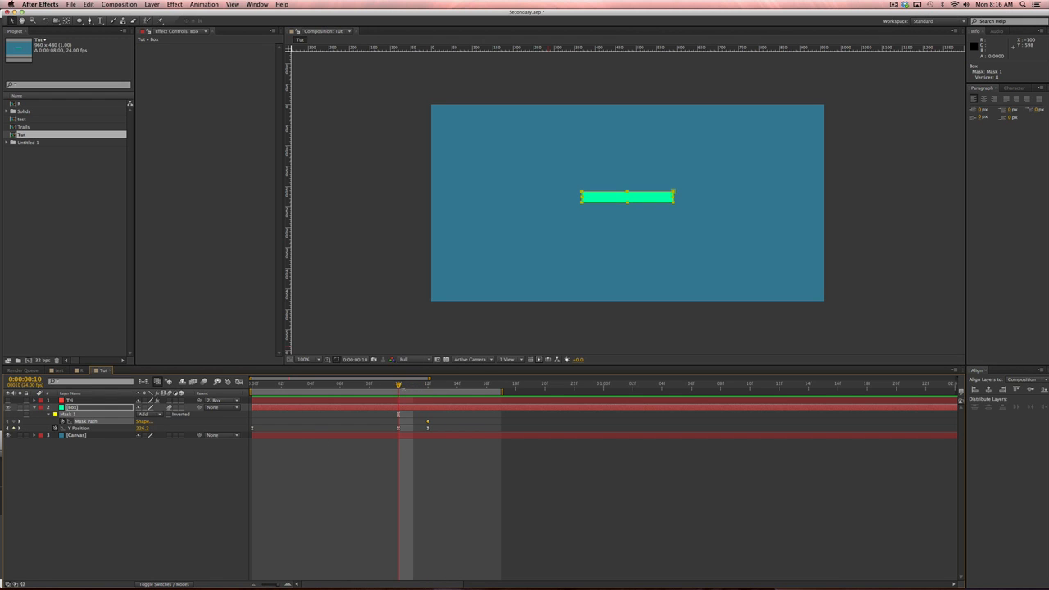
{"action": "left_click_drag", "start_coordinate": [308, 388], "coordinate": [253, 398]}
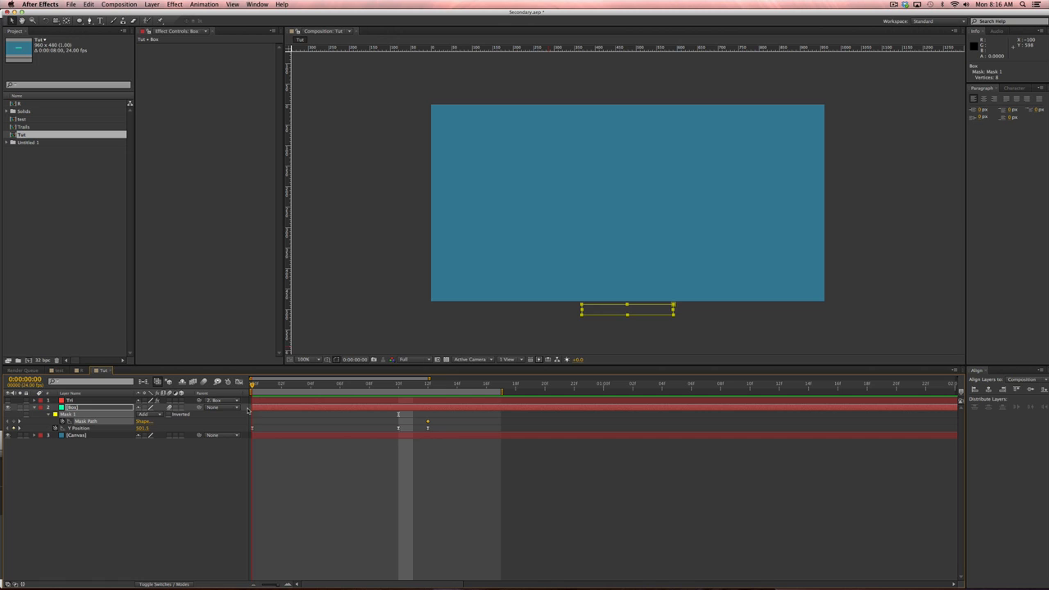
Scrub to frame 3 in the Y Position graph, then return to layer view and select Mask 1's path.
{"action": "left_click", "coordinate": [113, 431]}
{"action": "key", "text": "shift+F3"}
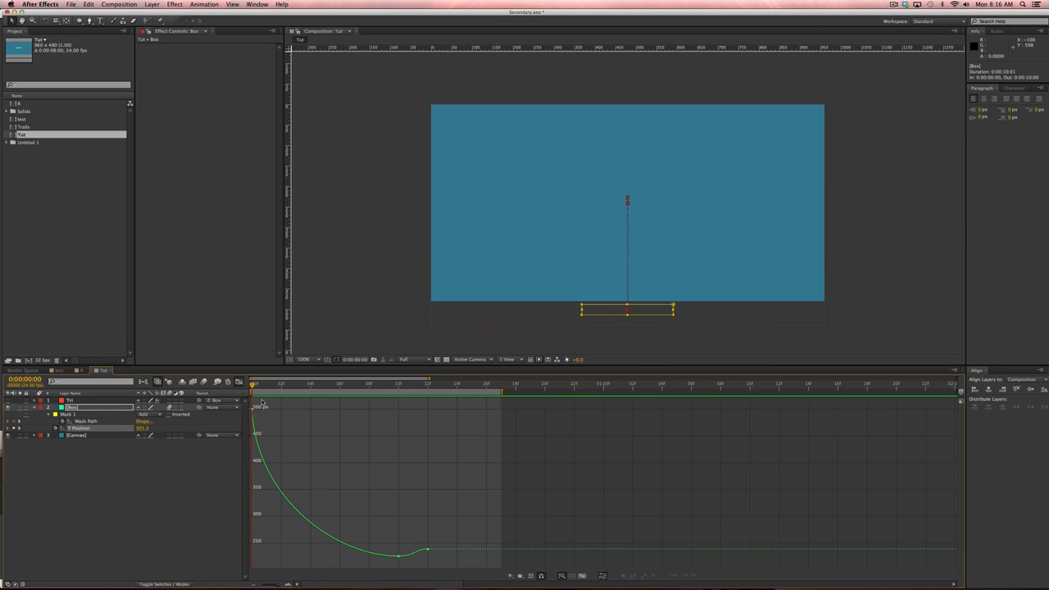
{"action": "left_click_drag", "start_coordinate": [264, 385], "coordinate": [300, 409]}
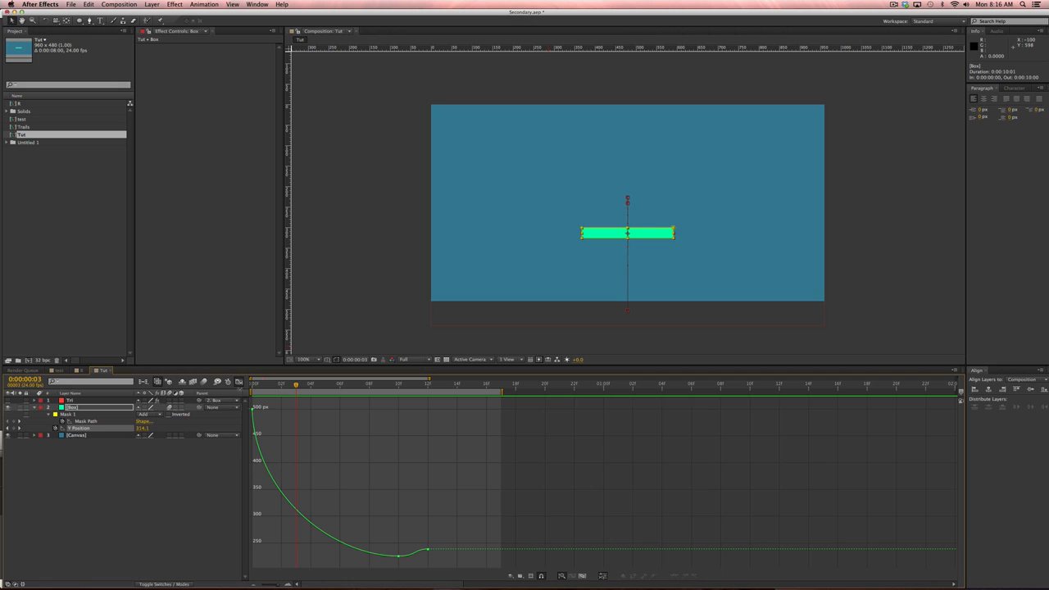
{"action": "left_click", "coordinate": [239, 382]}
{"action": "left_click", "coordinate": [104, 421]}
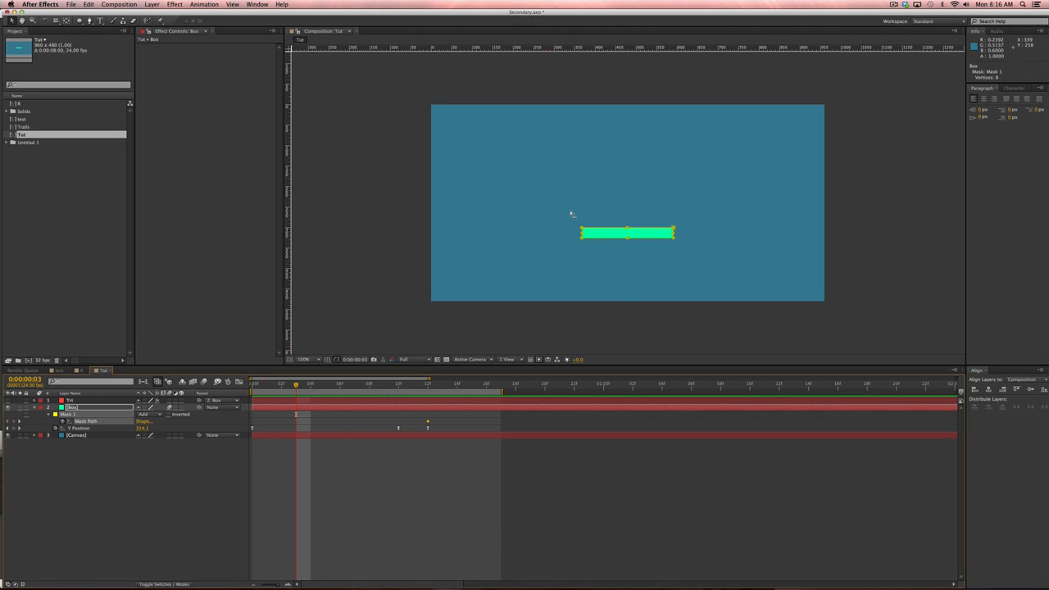
Zoom to 200% and push the mask's middle top and bottom points down into a V bend.
{"action": "key", "text": "period"}
{"action": "left_click_drag", "start_coordinate": [616, 316], "coordinate": [576, 233]}
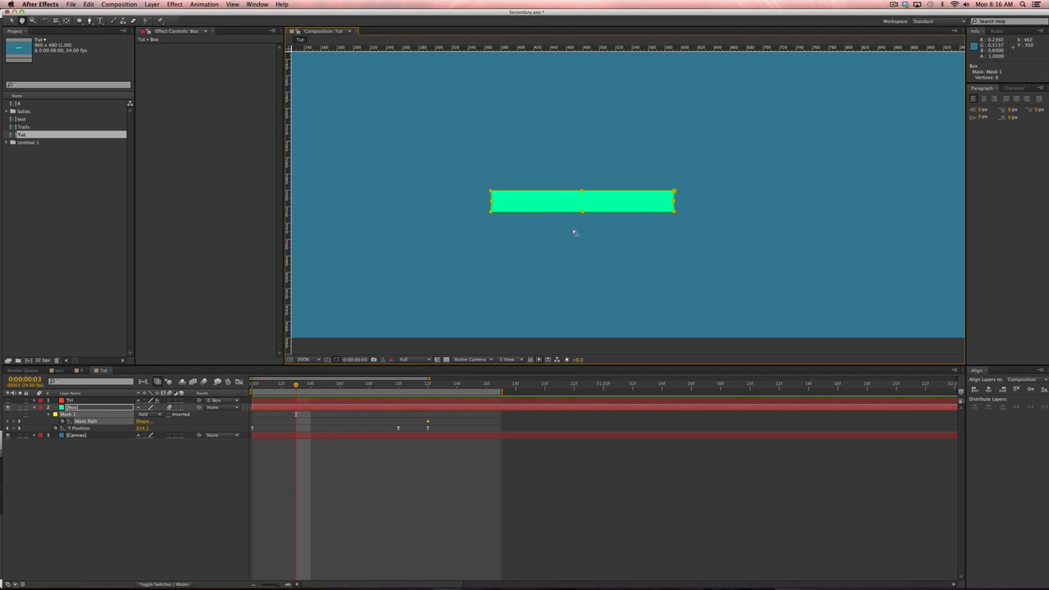
{"action": "left_click_drag", "start_coordinate": [574, 178], "coordinate": [591, 233]}
{"action": "key", "text": "Down"}
{"action": "key", "text": "Down"}
{"action": "key", "text": "Down"}
{"action": "key", "text": "Down"}
{"action": "key", "text": "Down"}
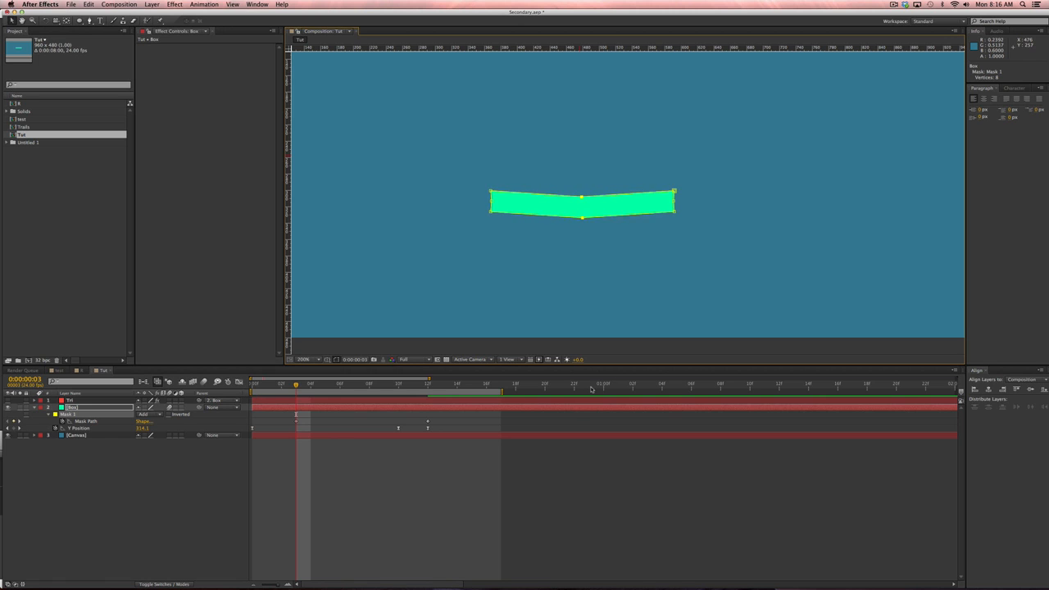
{"action": "key", "text": "Down"}
{"action": "key", "text": "Down"}
{"action": "key", "text": "Down"}
{"action": "key", "text": "Down"}
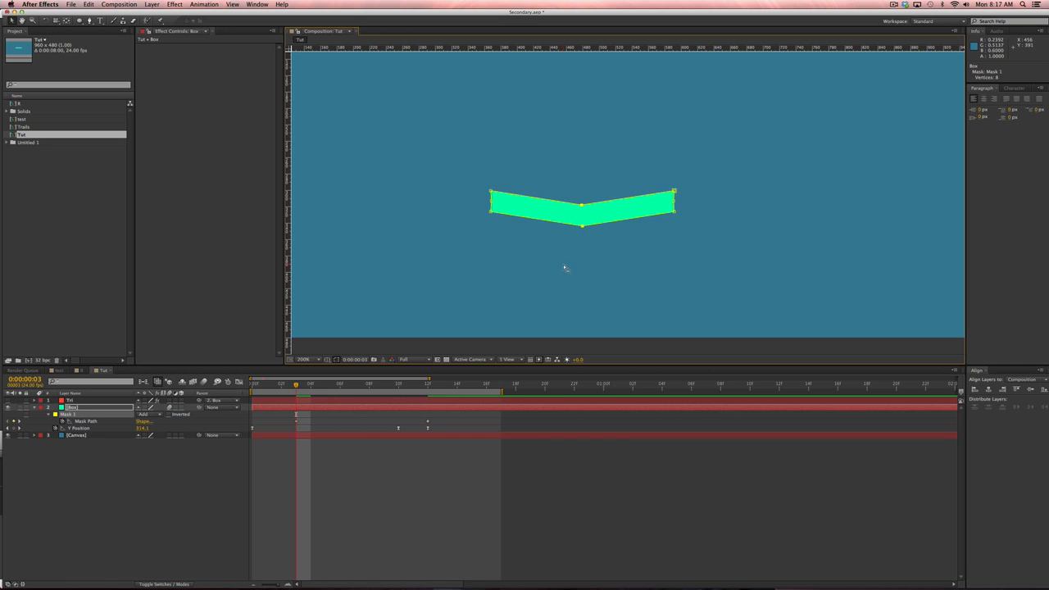
With the Pen tool, drag Bezier handles from the bottom-centre vertex to make a smooth downward curve.
{"action": "key", "text": "g"}
{"action": "left_click", "coordinate": [582, 227], "text": "alt"}
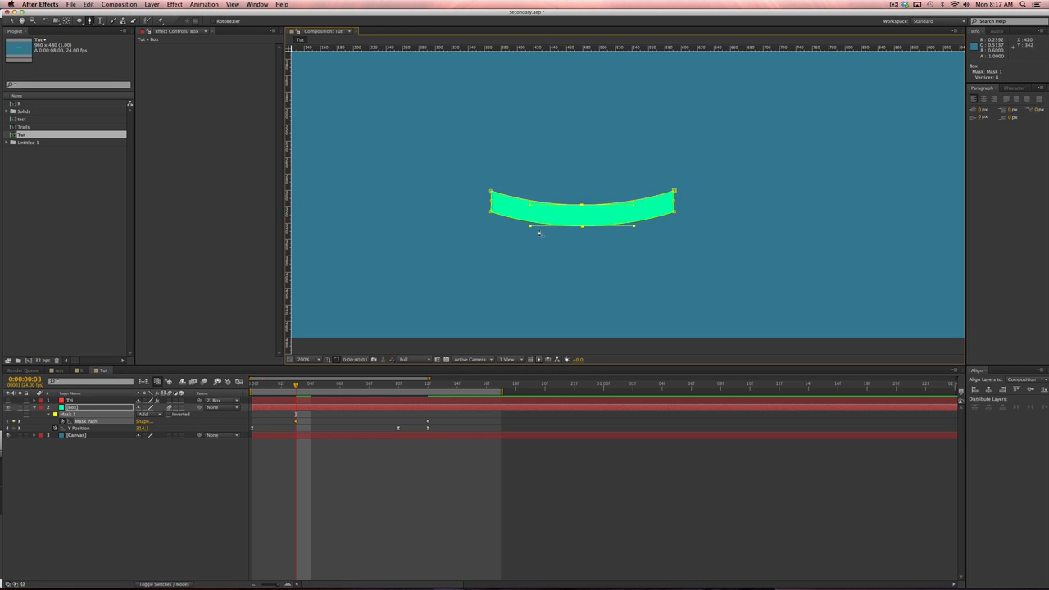
{"action": "left_click", "coordinate": [583, 226], "text": "alt"}
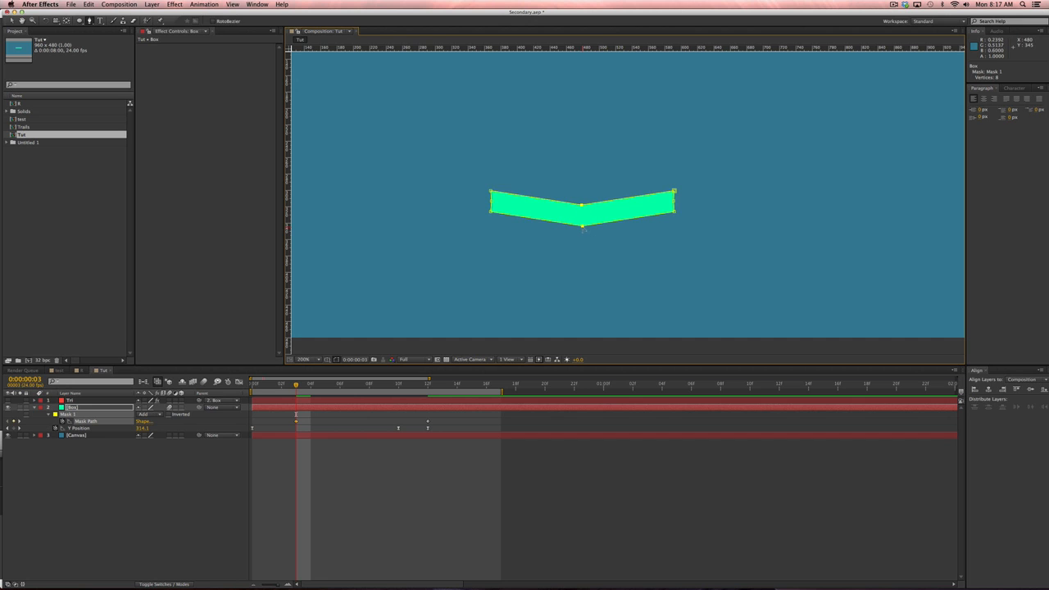
{"action": "left_click_drag", "start_coordinate": [583, 227], "coordinate": [531, 226]}
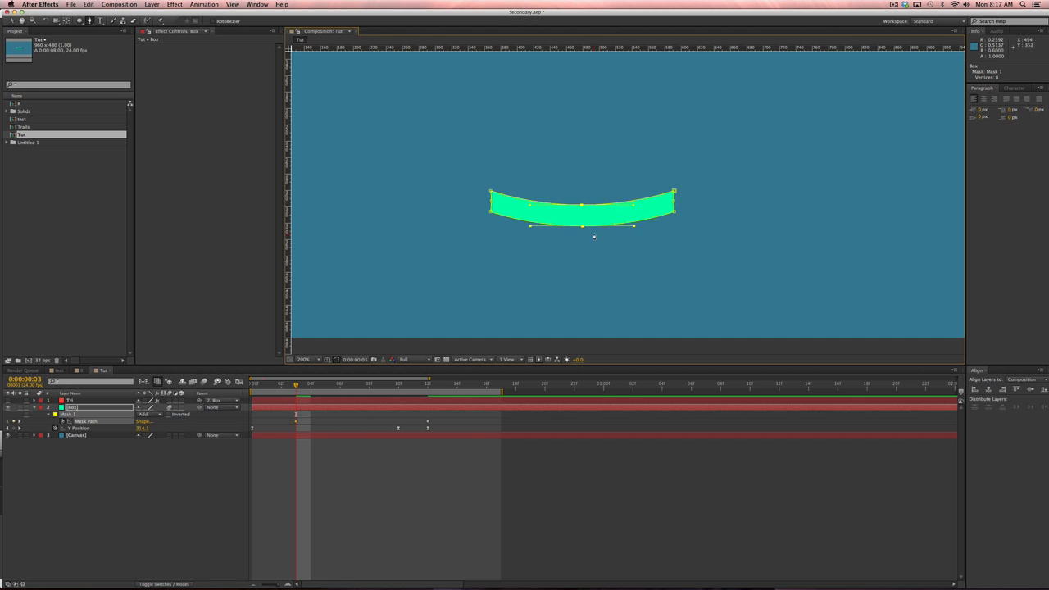
{"action": "left_click", "coordinate": [461, 489]}
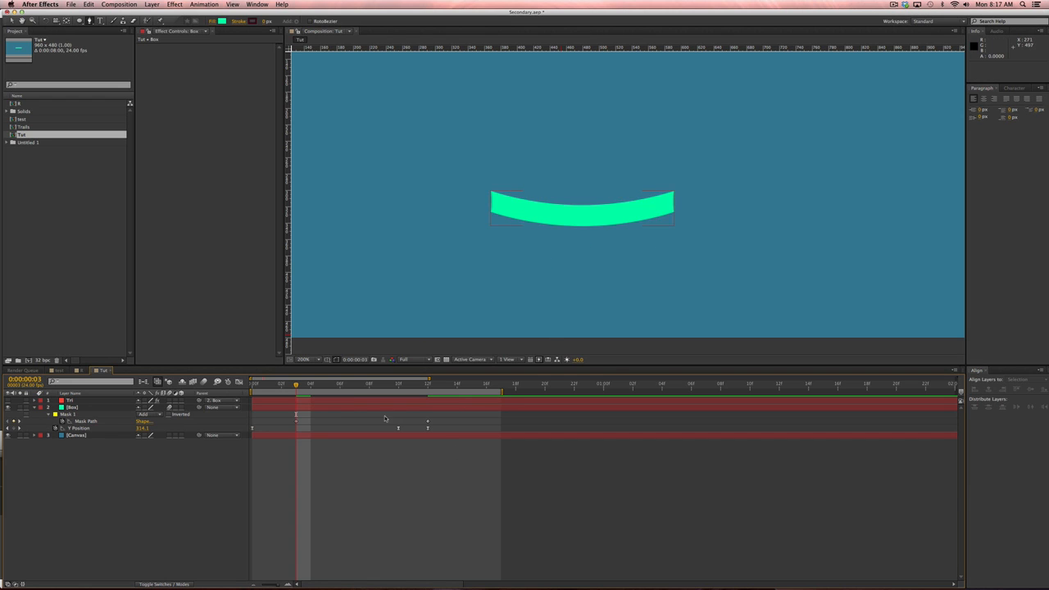
{"action": "left_click", "coordinate": [99, 422]}
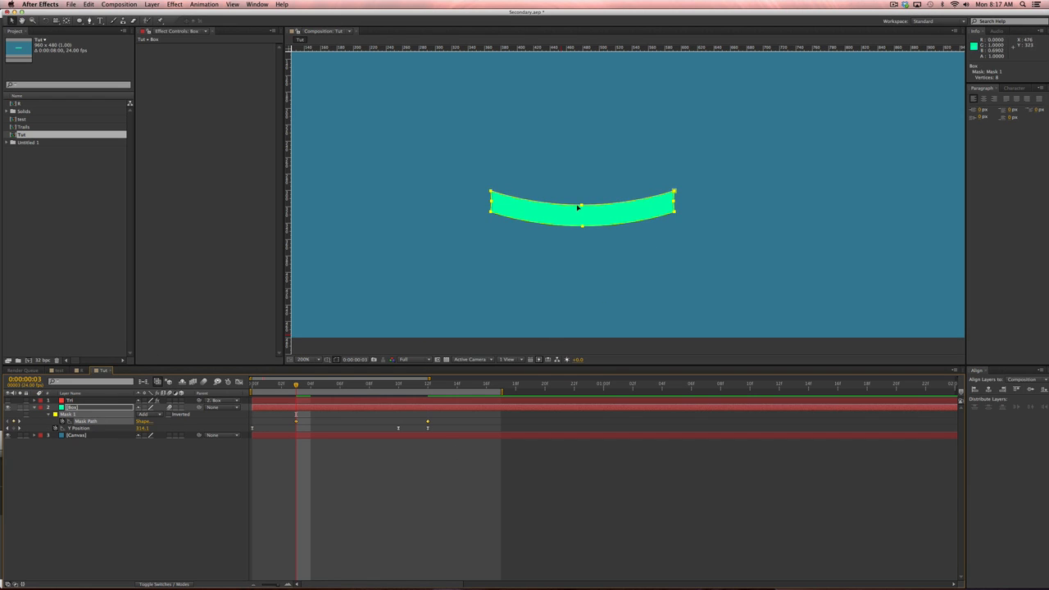
Undo the accidental edit to the Box mask's middle vertices.
{"action": "double_click", "coordinate": [584, 209]}
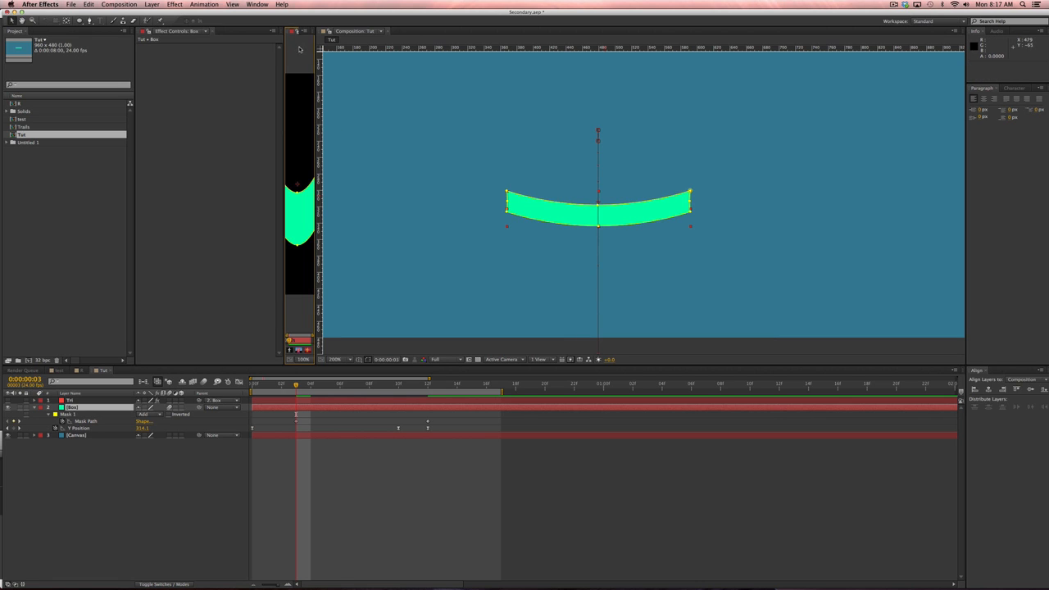
{"action": "left_click", "coordinate": [300, 31]}
{"action": "left_click", "coordinate": [582, 205]}
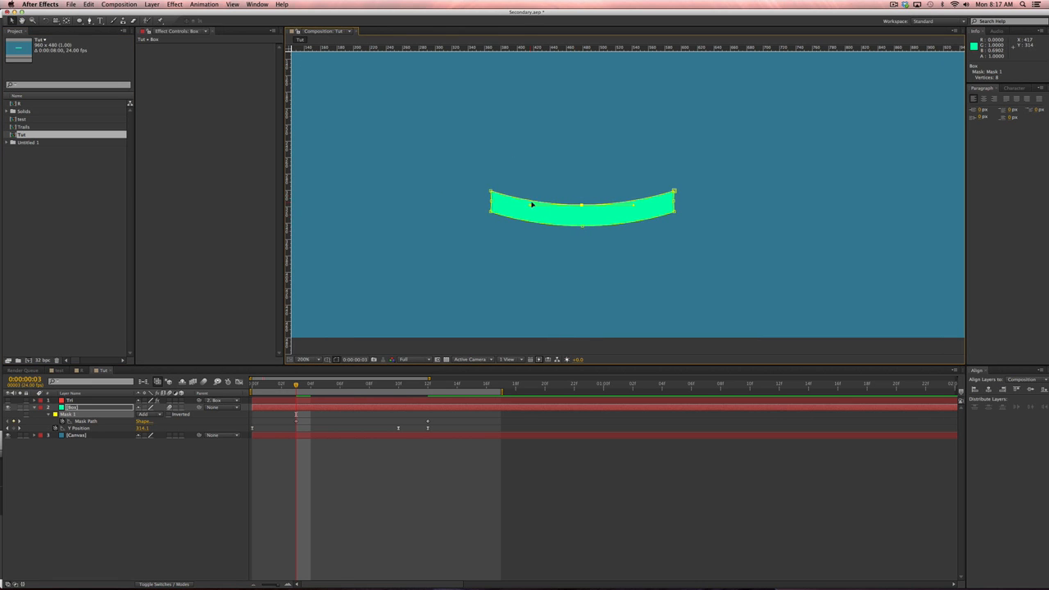
{"action": "left_click", "coordinate": [582, 227]}
{"action": "left_click", "coordinate": [582, 205]}
{"action": "key", "text": "super+z"}
Deselect the layer, zoom to 50%, and preview the bending animation from the first frame.
{"action": "left_click", "coordinate": [543, 457]}
{"action": "key", "text": "comma"}
{"action": "key", "text": "comma"}
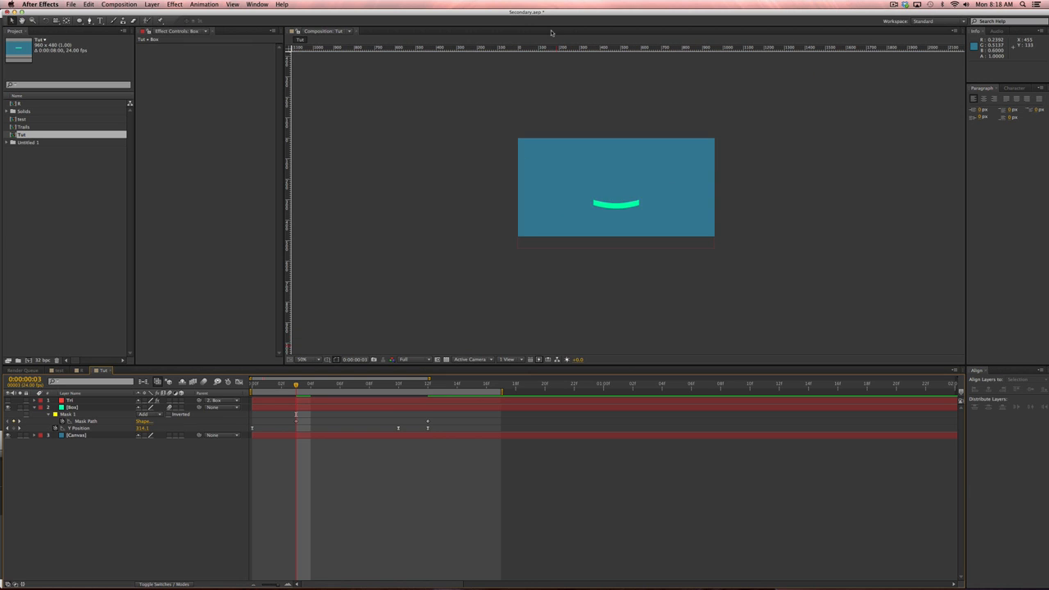
{"action": "key", "text": "Home"}
{"action": "key", "text": "space"}
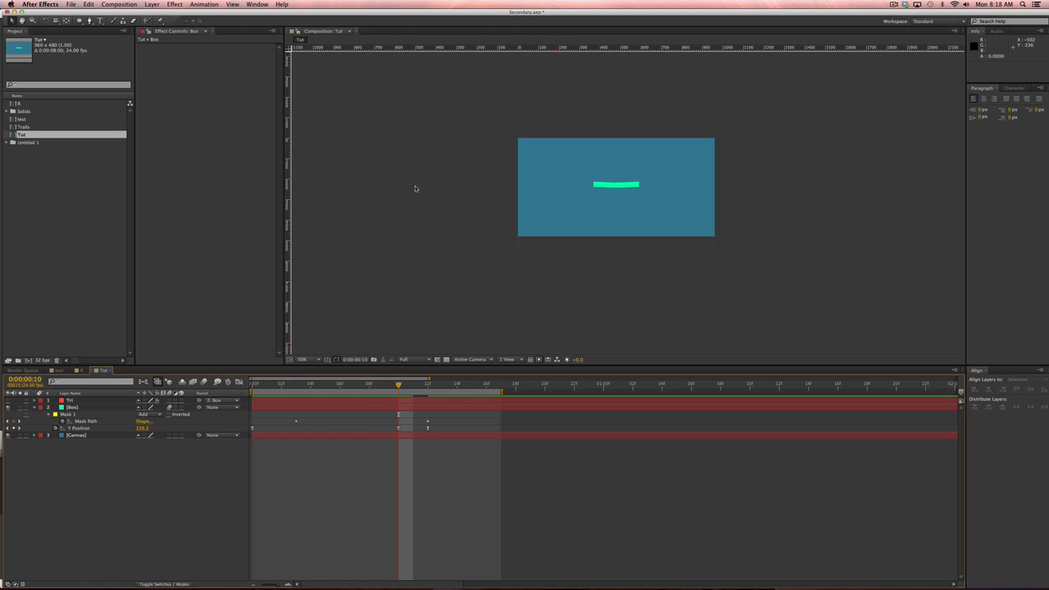
Zoom in on the bar and nudge the Box mask's middle vertices upward.
{"action": "key", "text": "period"}
{"action": "left_click", "coordinate": [118, 419]}
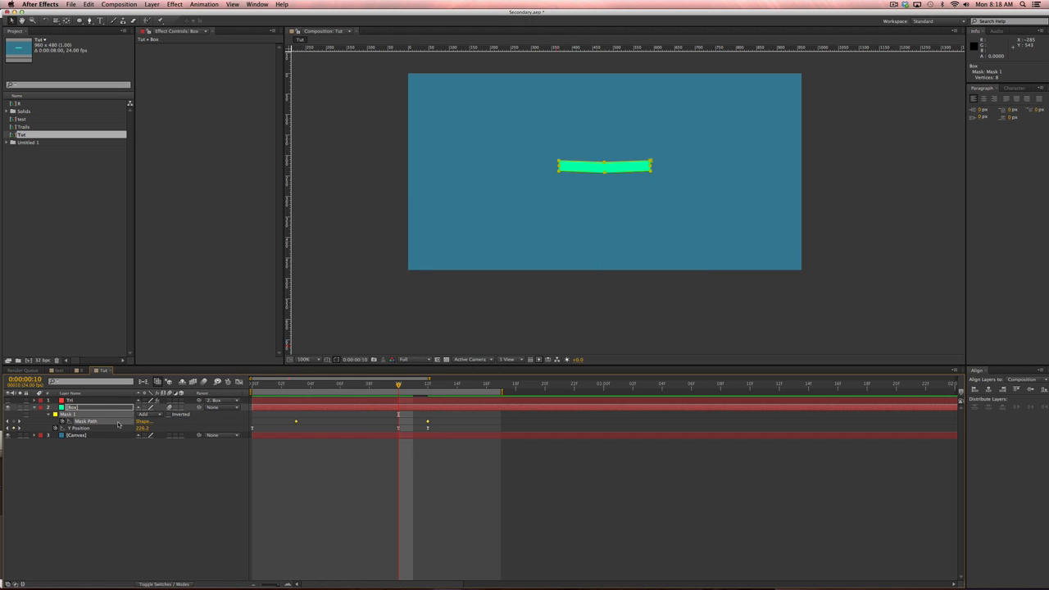
{"action": "key", "text": "period"}
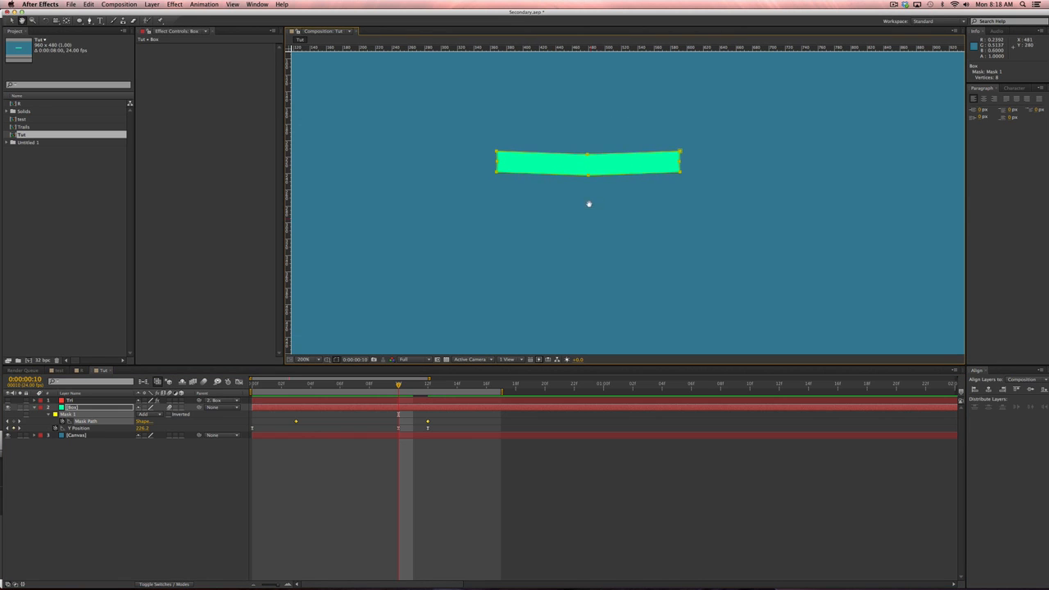
{"action": "key", "text": "Up"}
{"action": "key", "text": "Up"}
{"action": "key", "text": "Up"}
{"action": "key", "text": "Up"}
{"action": "key", "text": "Up"}
{"action": "key", "text": "Up"}
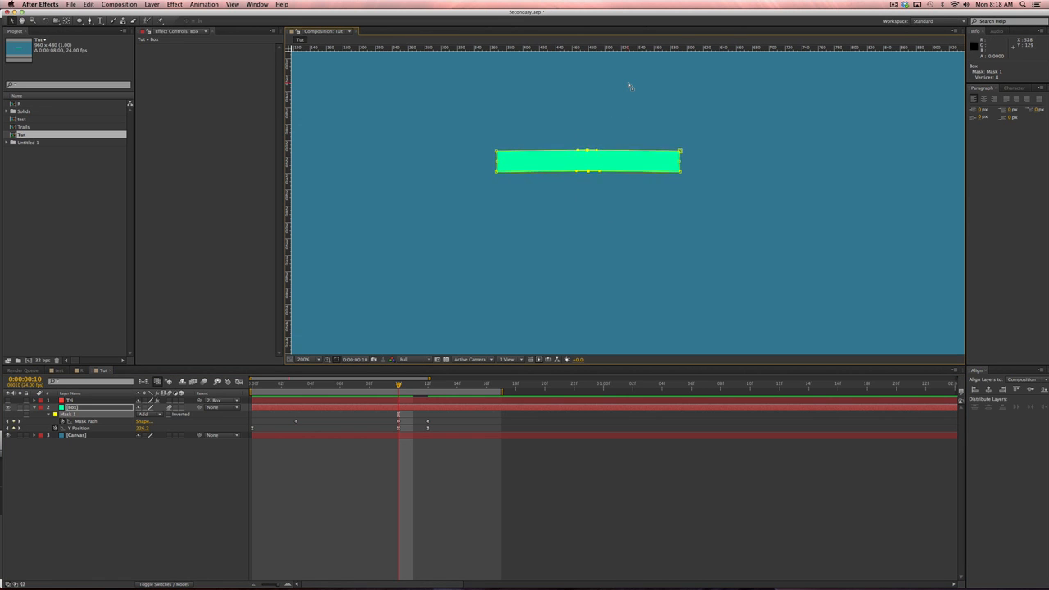
Drag out Bezier handles on the top-middle vertex to smooth the arch.
{"action": "key", "text": "g"}
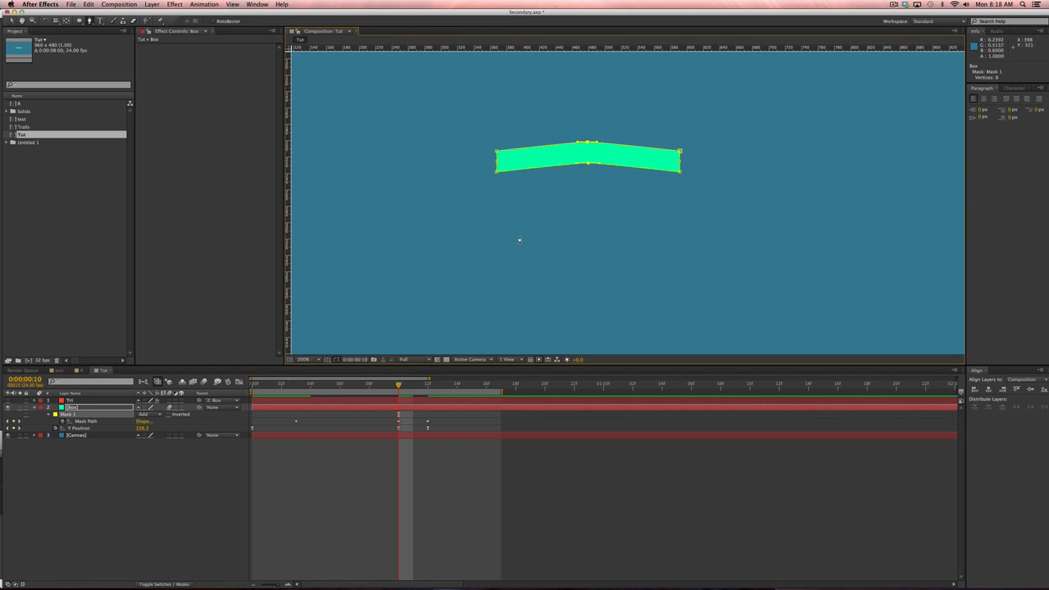
{"action": "left_click", "coordinate": [587, 143], "text": "alt"}
{"action": "left_click_drag", "start_coordinate": [589, 144], "coordinate": [628, 142]}
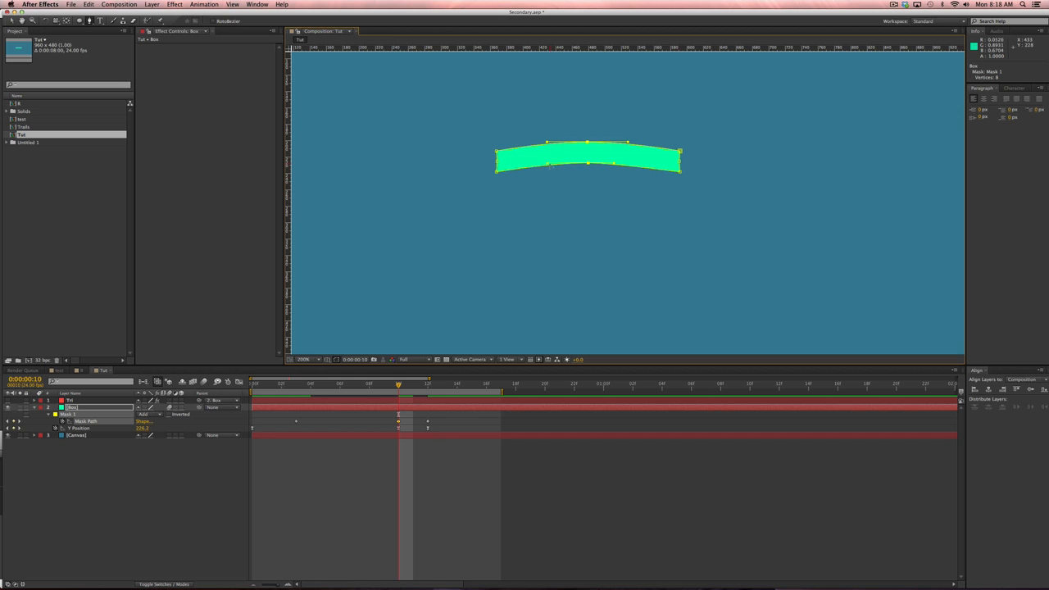
{"action": "left_click", "coordinate": [485, 492]}
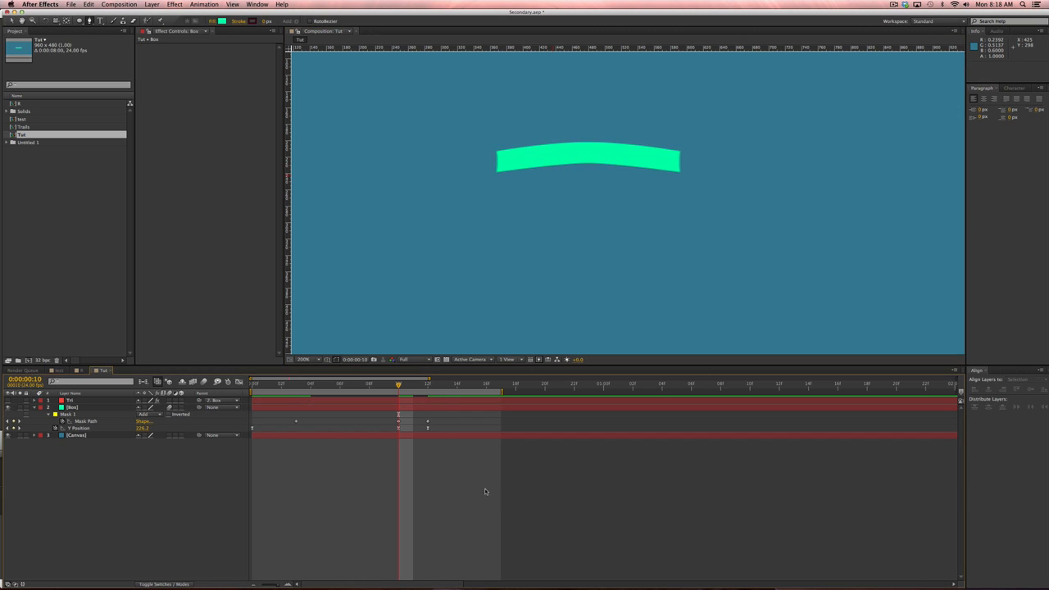
{"action": "left_click_drag", "start_coordinate": [328, 383], "coordinate": [426, 407]}
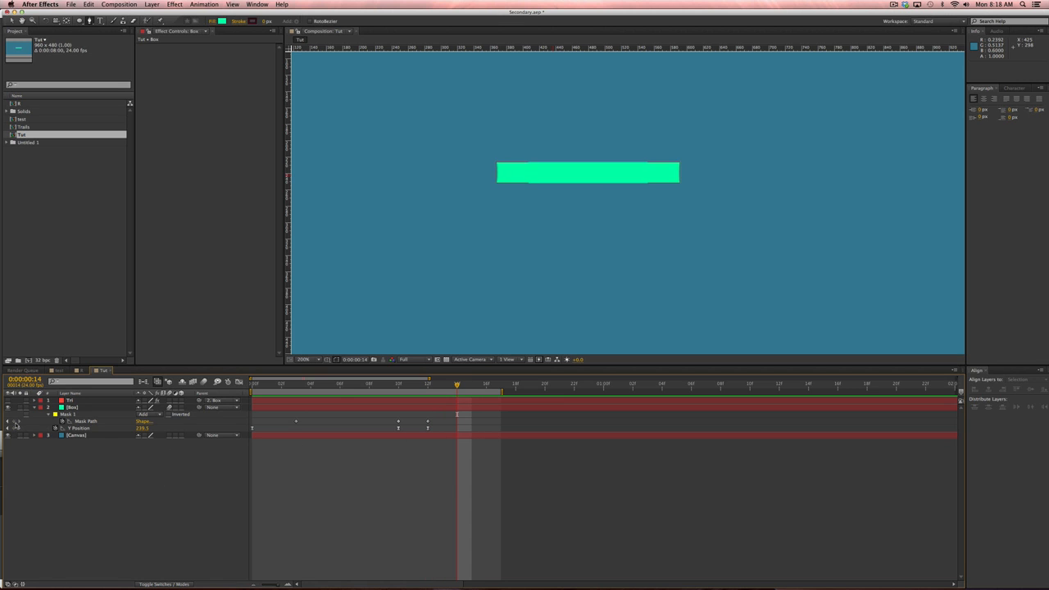
Add a Mask Path keyframe at frame 14 and nudge the middle vertices down at frame 12.
{"action": "left_click", "coordinate": [13, 421]}
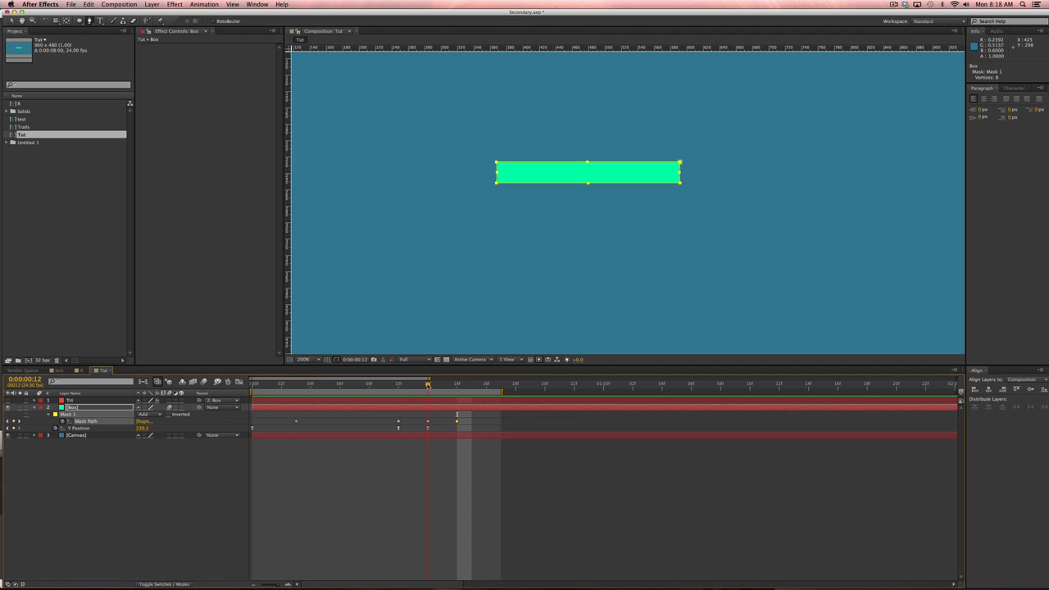
{"action": "key", "text": "v"}
{"action": "left_click_drag", "start_coordinate": [573, 149], "coordinate": [609, 198]}
{"action": "key", "text": "Down"}
{"action": "key", "text": "Down"}
{"action": "key", "text": "Down"}
{"action": "key", "text": "Down"}
{"action": "key", "text": "Down"}
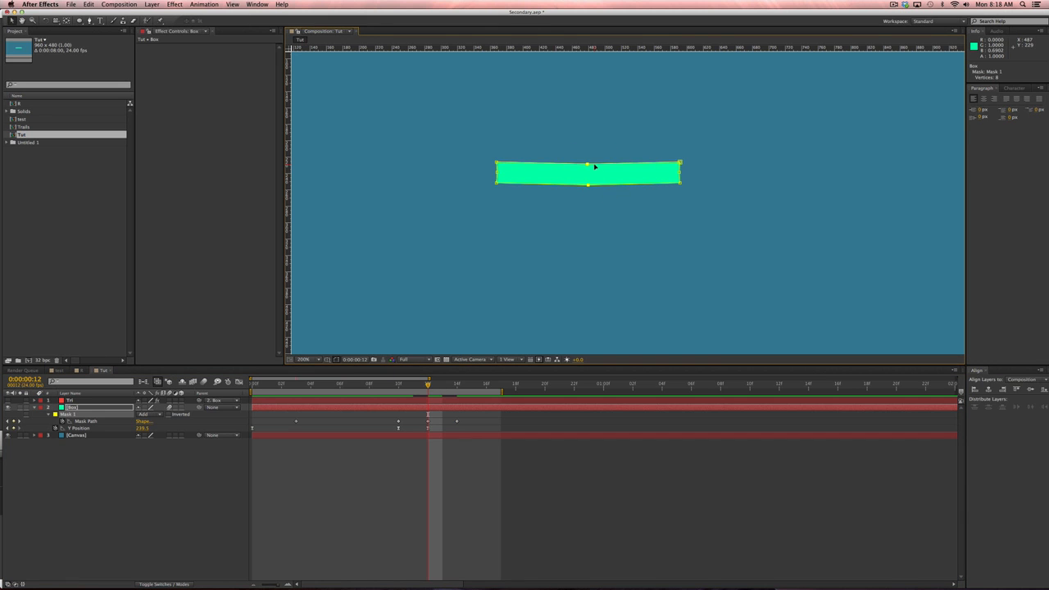
{"action": "key", "text": "g"}
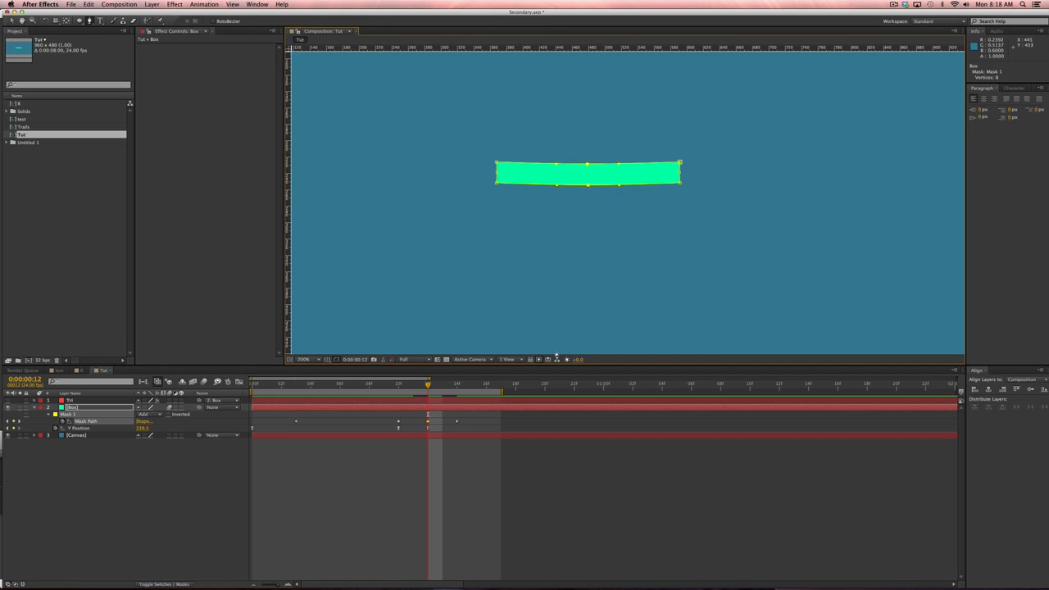
{"action": "left_click", "coordinate": [537, 485]}
Zoom to 100% and RAM preview the sag with all four Mask Path keyframes selected.
{"action": "key", "text": "comma"}
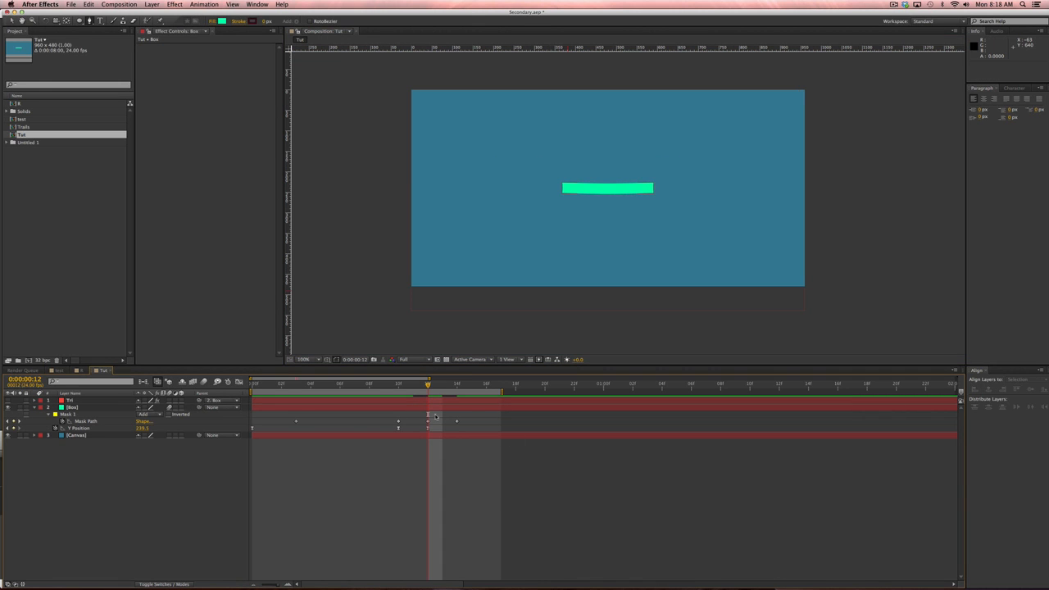
{"action": "left_click_drag", "start_coordinate": [473, 418], "coordinate": [284, 425]}
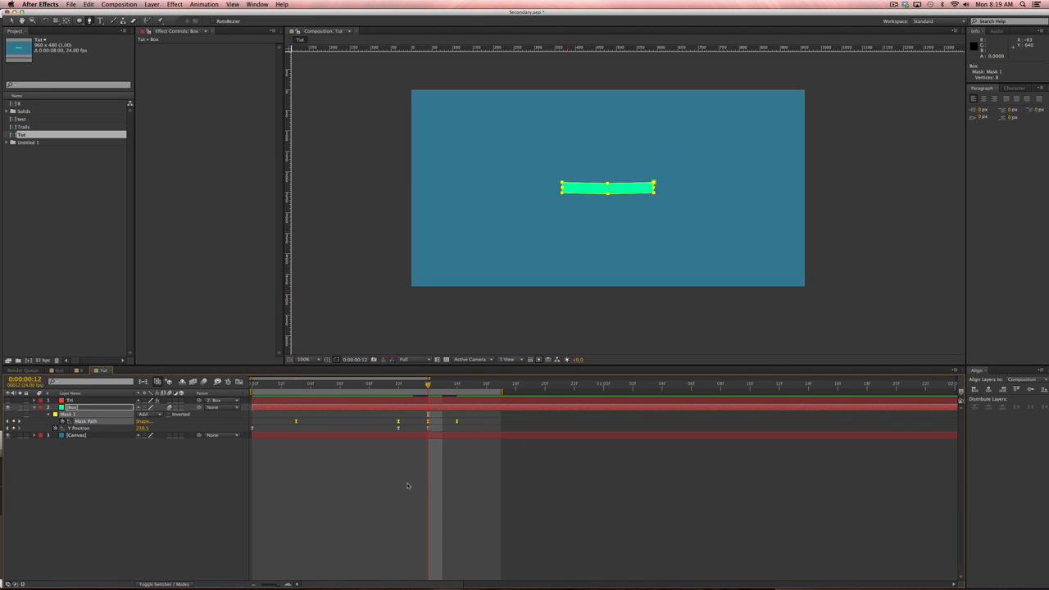
{"action": "key", "text": "KP_0"}
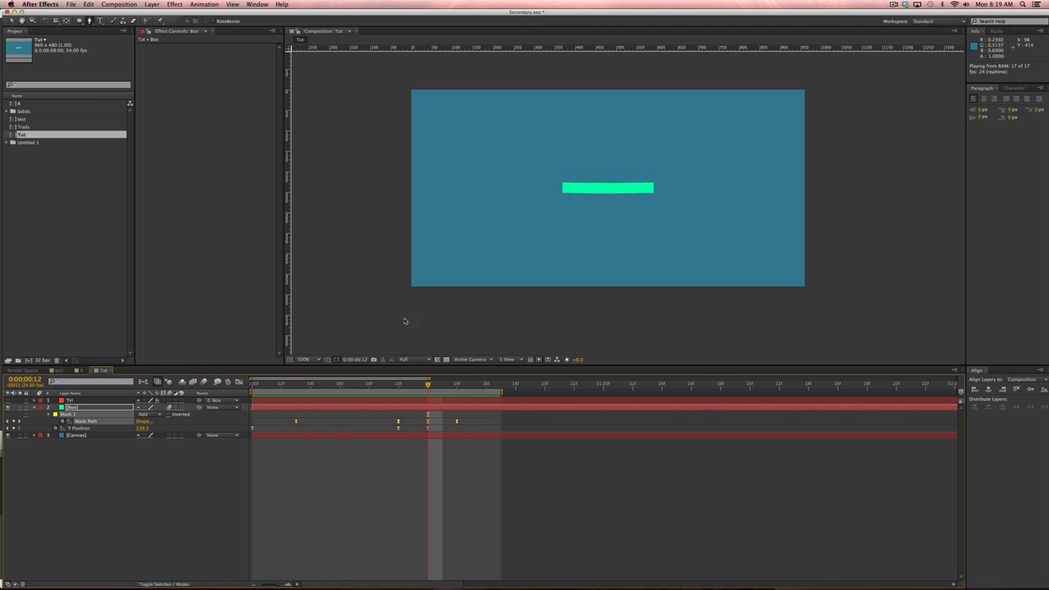
{"action": "left_click", "coordinate": [440, 408]}
{"action": "left_click", "coordinate": [455, 458]}
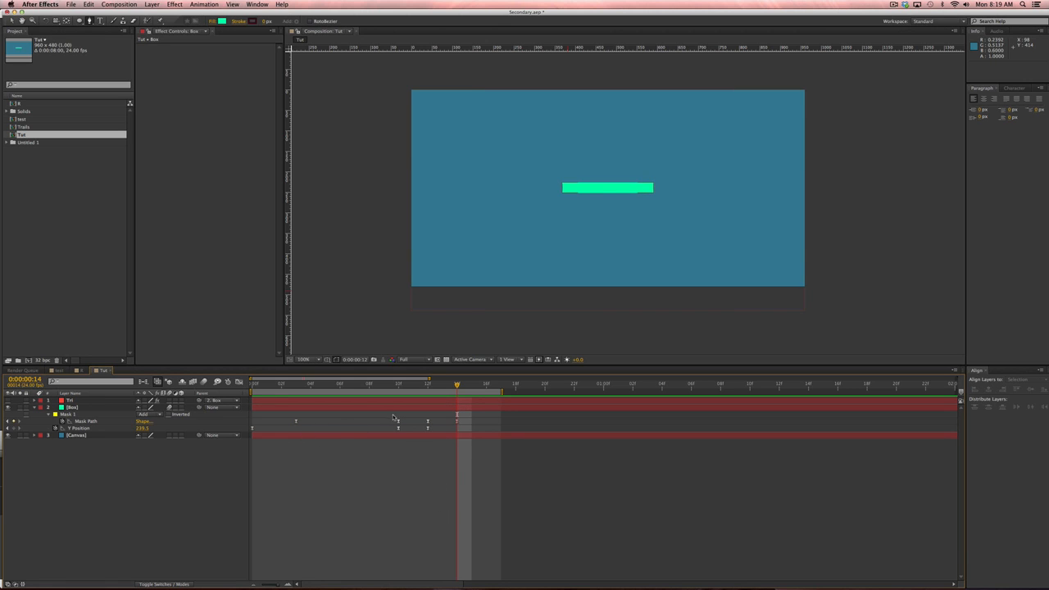
Compare bar shapes around frame 10 and delay the Mask Path keyframes by one frame.
{"action": "left_click_drag", "start_coordinate": [394, 415], "coordinate": [404, 432]}
{"action": "left_click", "coordinate": [399, 386]}
{"action": "mouse_move", "coordinate": [400, 388]}
{"action": "left_mouse_down"}
{"action": "mouse_move", "coordinate": [413, 390]}
{"action": "mouse_move", "coordinate": [399, 392]}
{"action": "left_mouse_up"}
{"action": "left_click", "coordinate": [405, 496]}
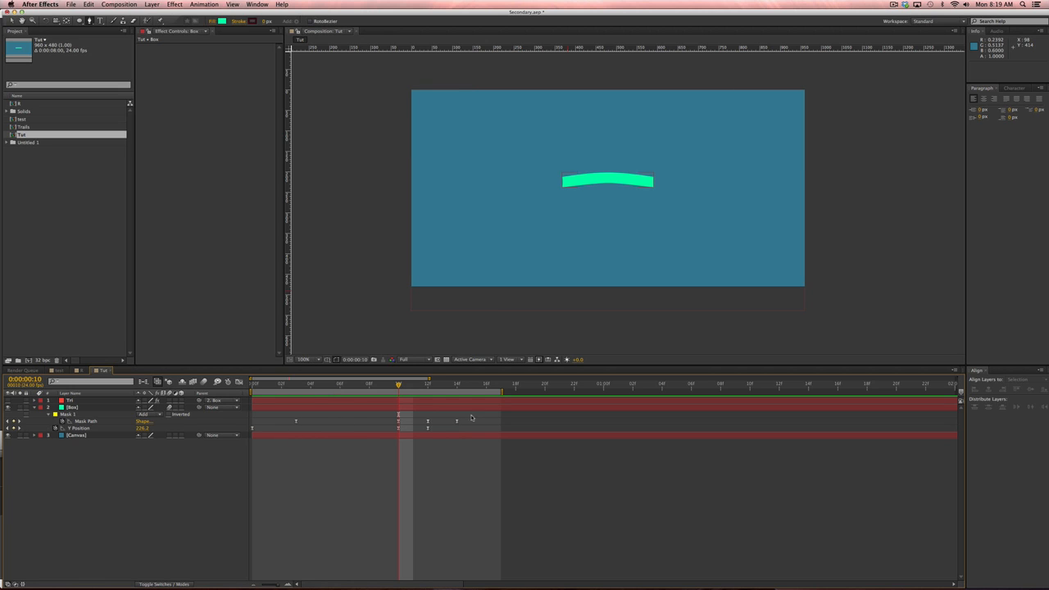
{"action": "left_click_drag", "start_coordinate": [474, 417], "coordinate": [291, 429]}
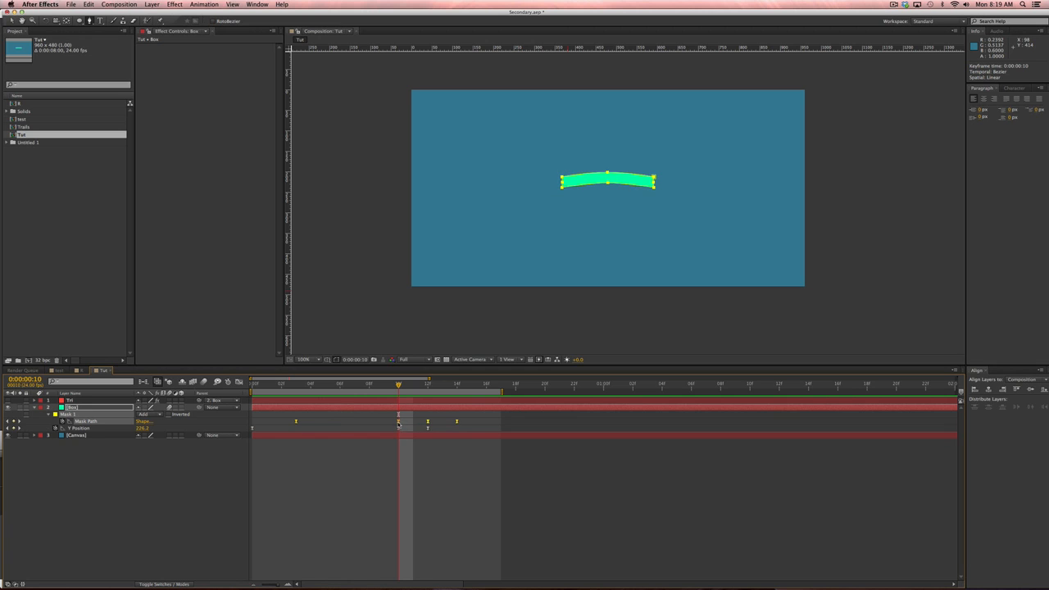
{"action": "left_click_drag", "start_coordinate": [404, 424], "coordinate": [424, 424]}
{"action": "left_click", "coordinate": [436, 495]}
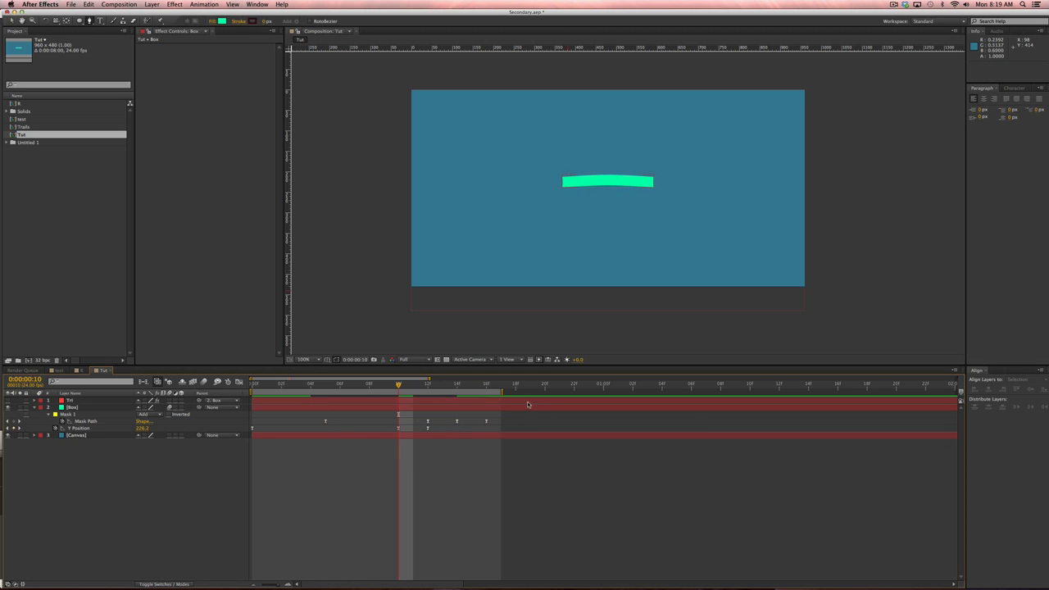
Preview over a one-second range, then shift the mask keyframes earlier and preview again.
{"action": "left_click_drag", "start_coordinate": [504, 395], "coordinate": [604, 395]}
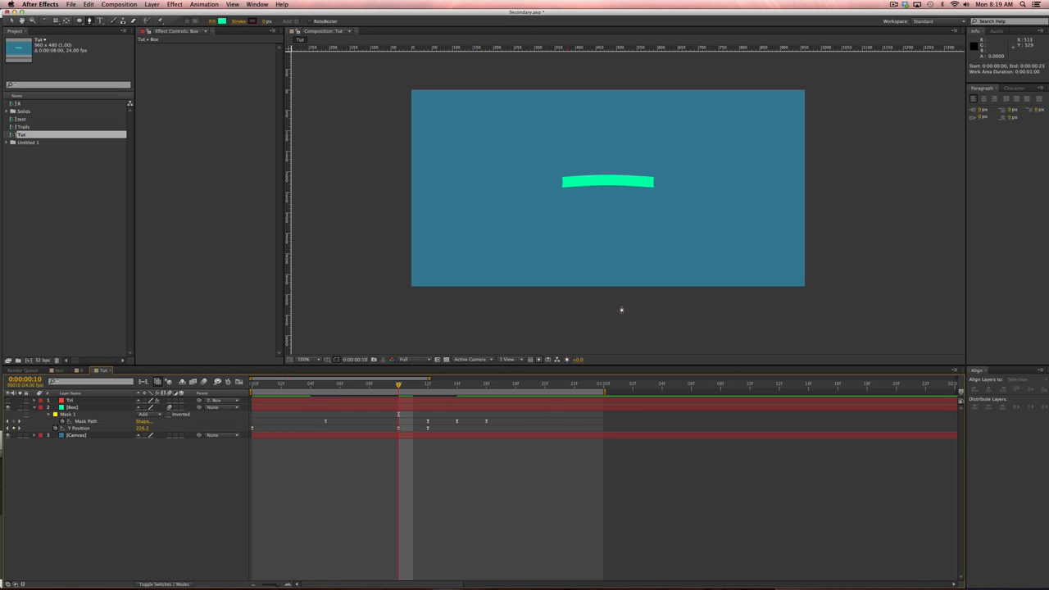
{"action": "key", "text": "KP_0"}
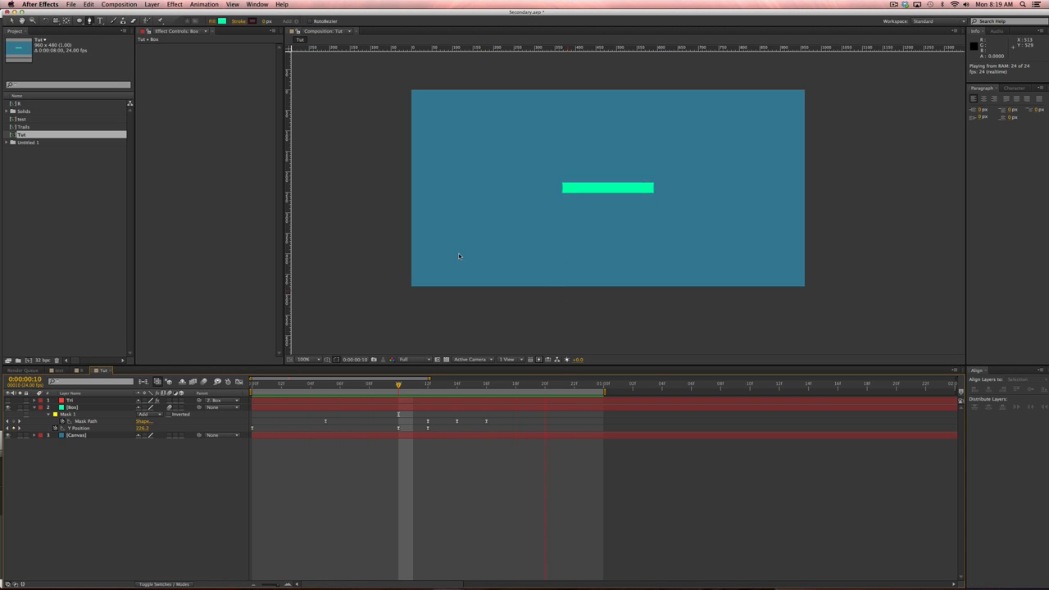
{"action": "key", "text": "space"}
{"action": "left_click_drag", "start_coordinate": [509, 419], "coordinate": [320, 422]}
{"action": "left_click_drag", "start_coordinate": [429, 424], "coordinate": [414, 426]}
{"action": "key", "text": "space"}
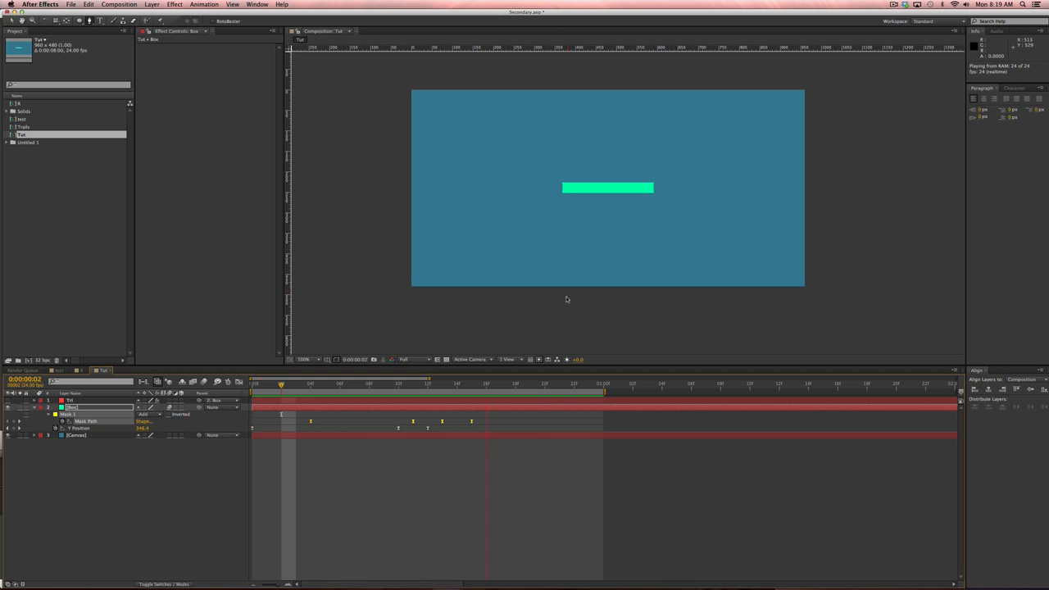
{"action": "key", "text": "k"}
{"action": "left_click", "coordinate": [460, 543]}
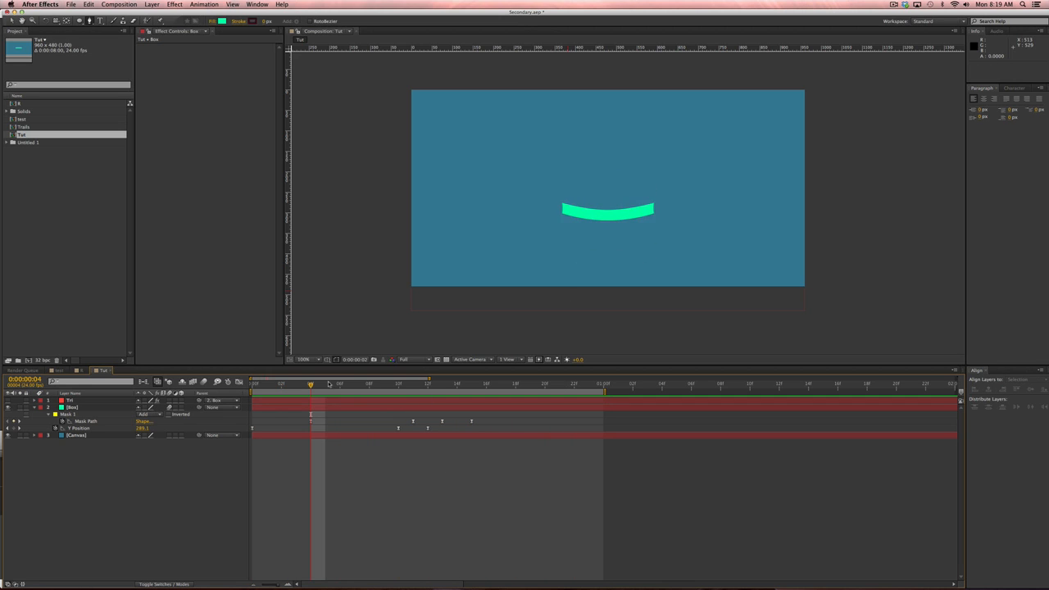
Play from frame 10 and extend the work area over the full 8-second composition.
{"action": "left_click_drag", "start_coordinate": [329, 387], "coordinate": [442, 385]}
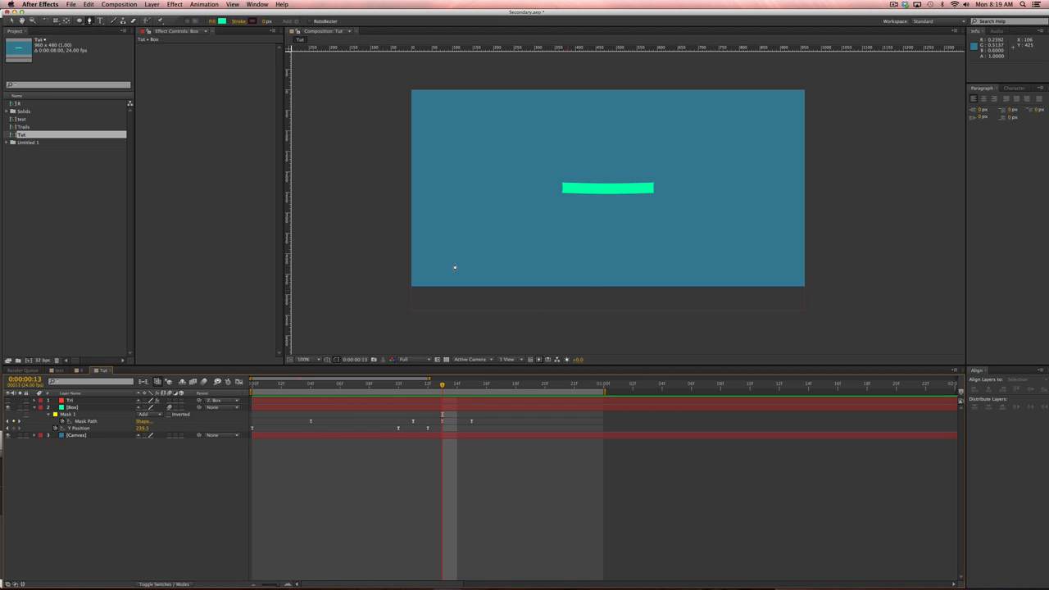
{"action": "key", "text": "space"}
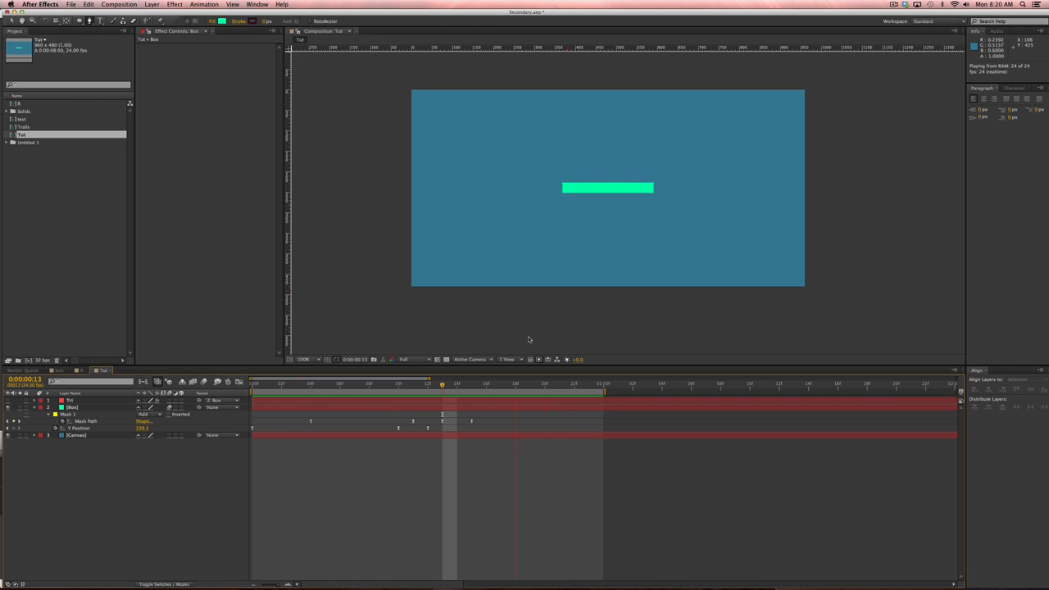
{"action": "key", "text": "space"}
{"action": "double_click", "coordinate": [468, 391]}
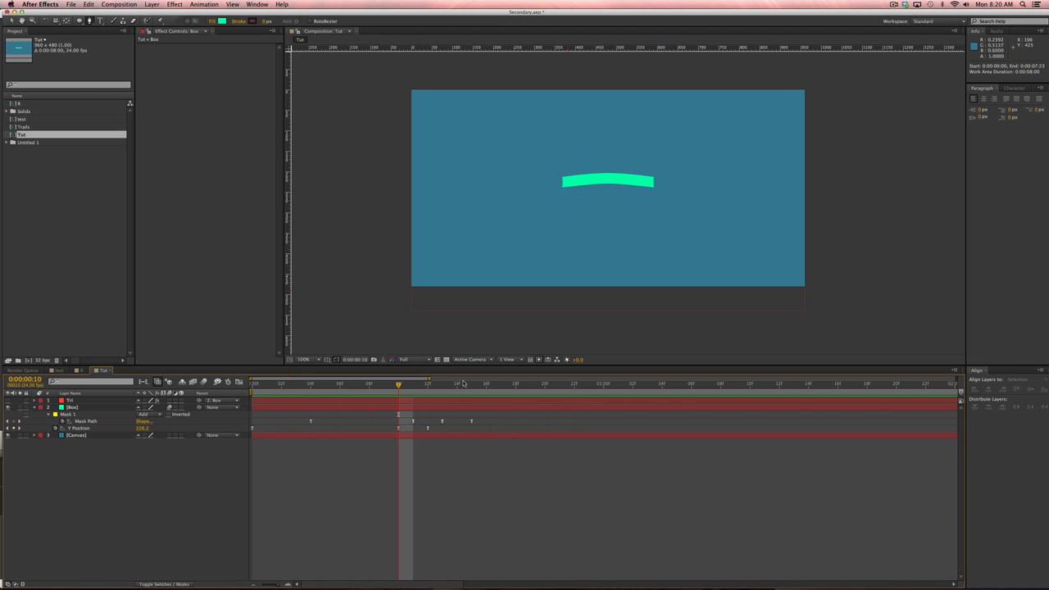
Set a Scale keyframe of 175, 20% on the Box layer at frame 18.
{"action": "left_click", "coordinate": [521, 383]}
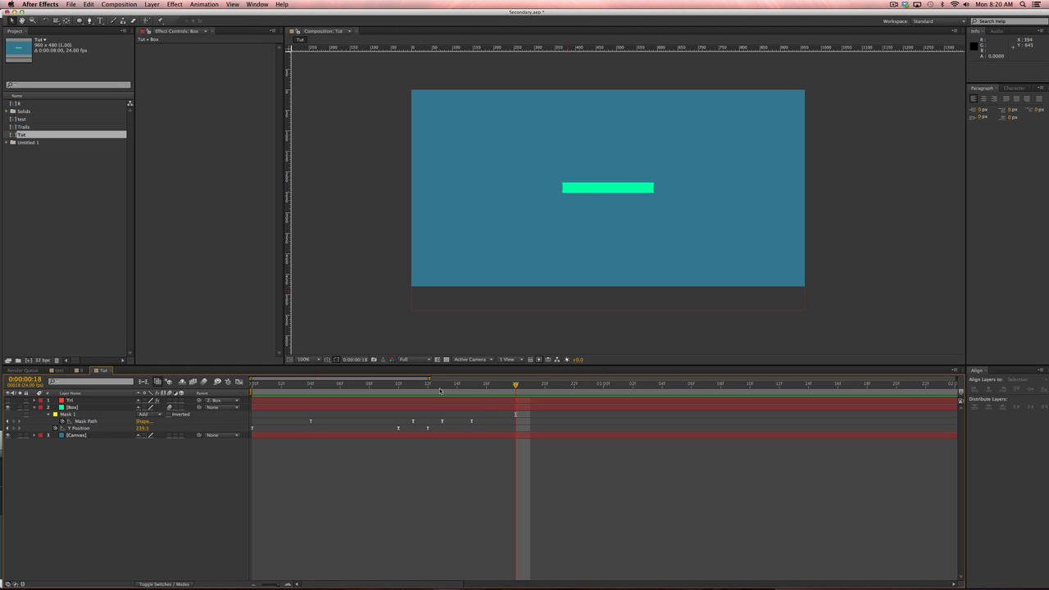
{"action": "left_click", "coordinate": [472, 383]}
{"action": "mouse_move", "coordinate": [472, 385]}
{"action": "left_mouse_down"}
{"action": "mouse_move", "coordinate": [499, 385]}
{"action": "mouse_move", "coordinate": [472, 384]}
{"action": "left_mouse_up"}
{"action": "key", "text": "Page_Down"}
{"action": "key", "text": "Page_Down"}
{"action": "key", "text": "Page_Down"}
{"action": "left_click", "coordinate": [80, 409]}
{"action": "key", "text": "s"}
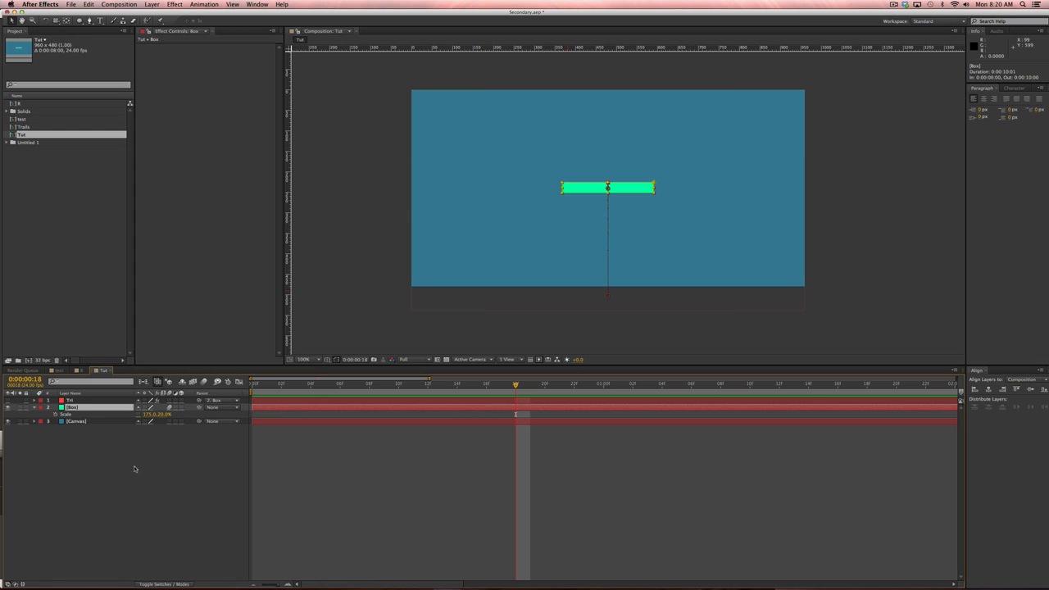
{"action": "left_click", "coordinate": [55, 414]}
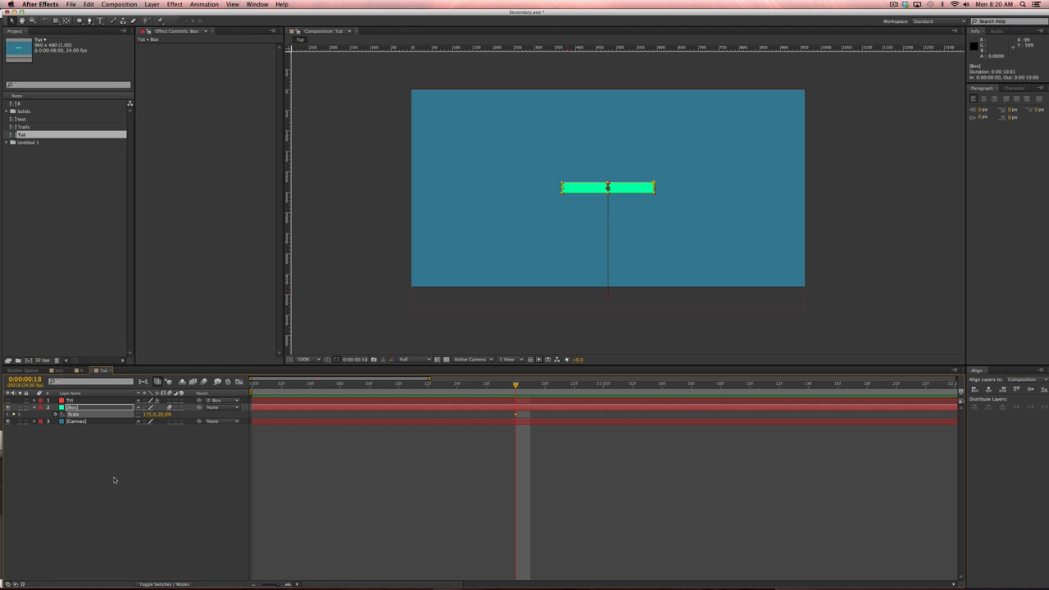
At 1:02, set the Box Scale to 20, 175% so the bar stands tall.
{"action": "key", "text": "shift+Page_Down"}
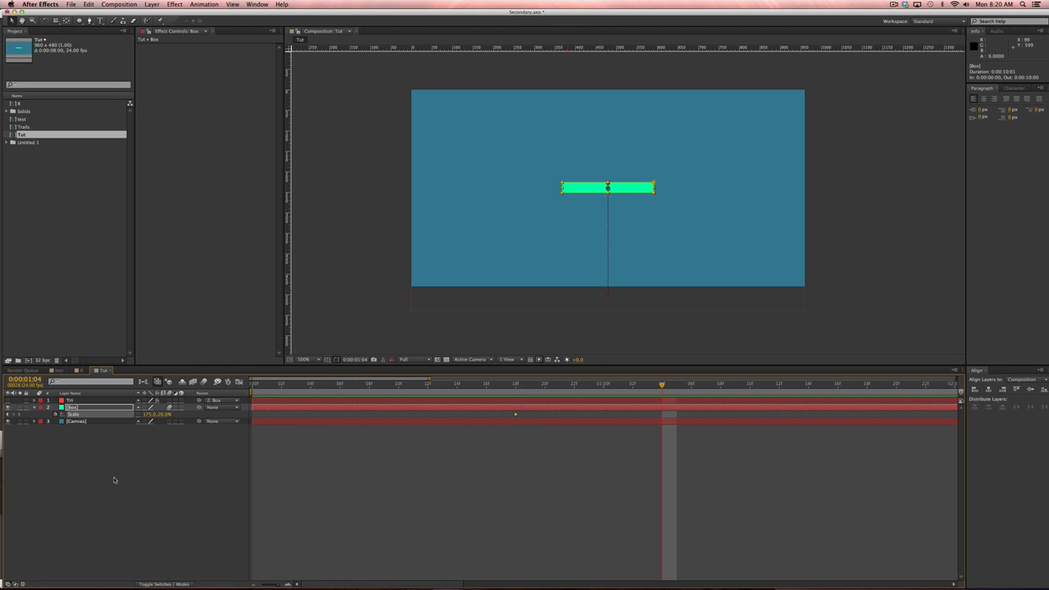
{"action": "key", "text": "shift+Page_Up"}
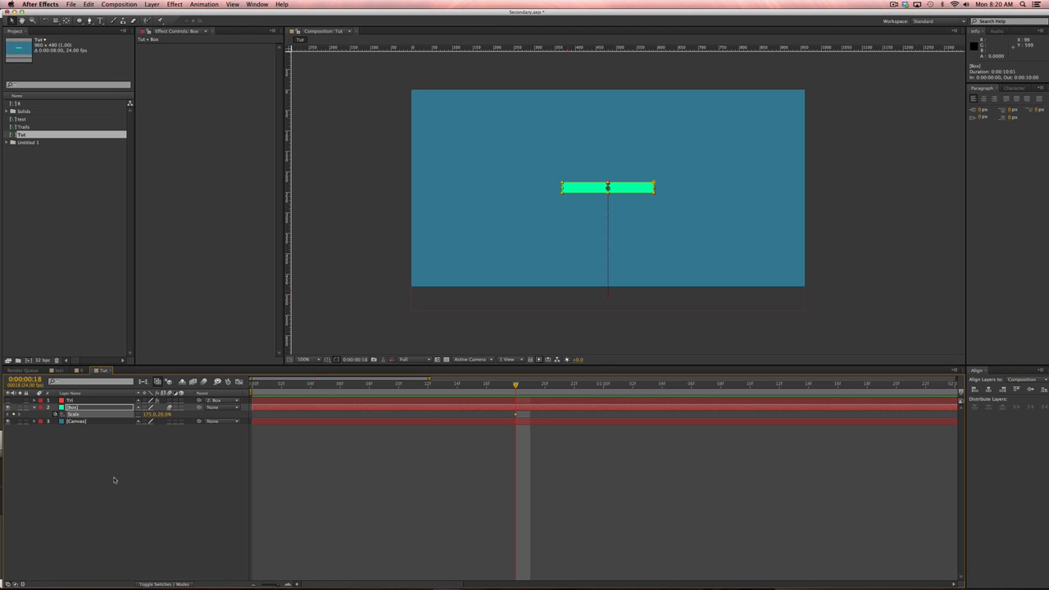
{"action": "key", "text": "shift+Page_Down"}
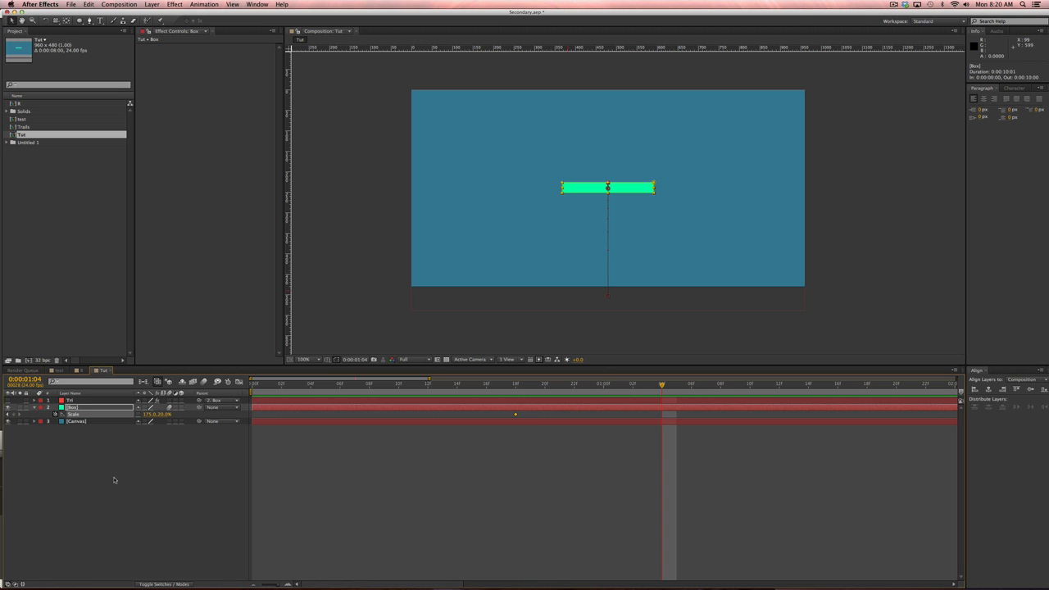
{"action": "key", "text": "Page_Up"}
{"action": "key", "text": "Page_Up"}
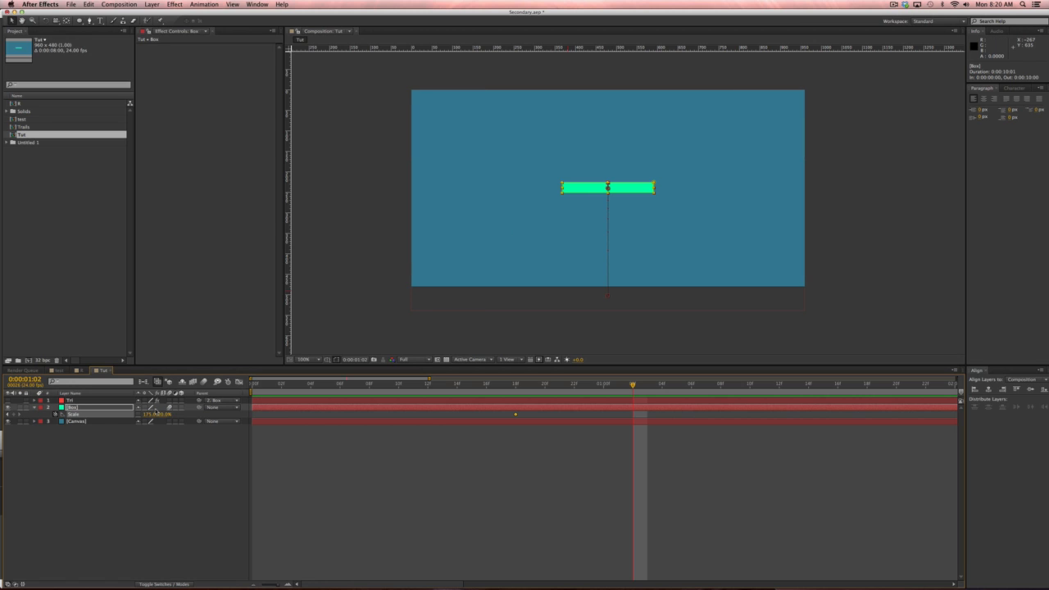
{"action": "left_click", "coordinate": [151, 414]}
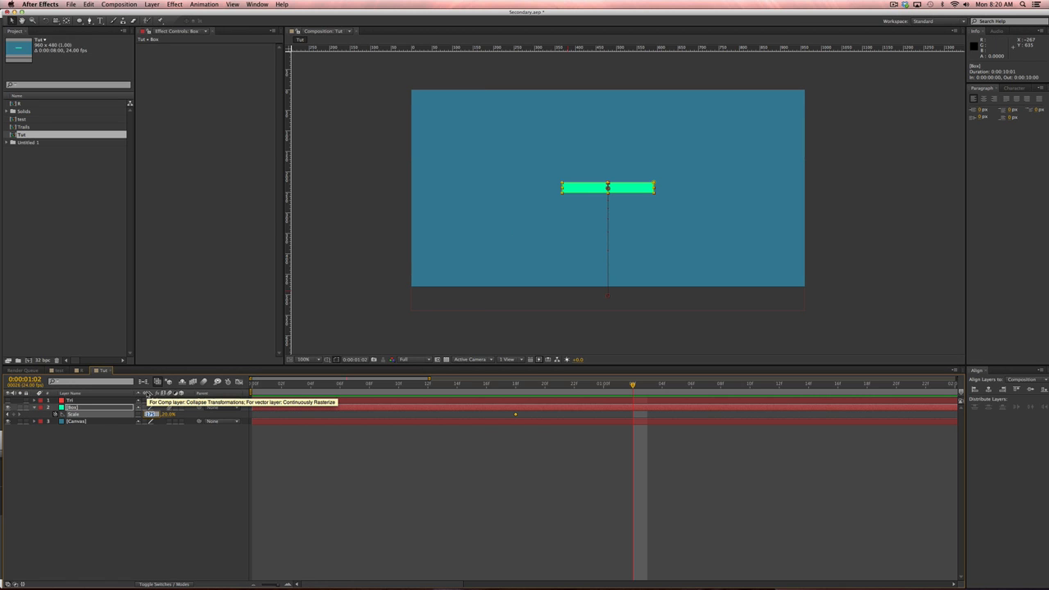
{"action": "left_click", "coordinate": [221, 539]}
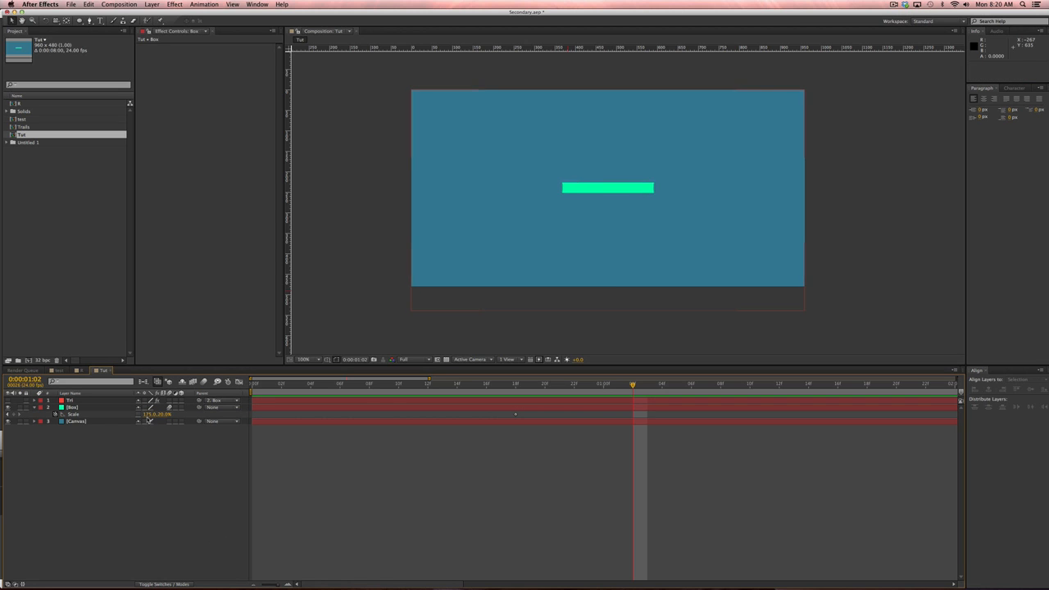
{"action": "left_click", "coordinate": [151, 414]}
{"action": "type", "text": "20"}
{"action": "key", "text": "Return"}
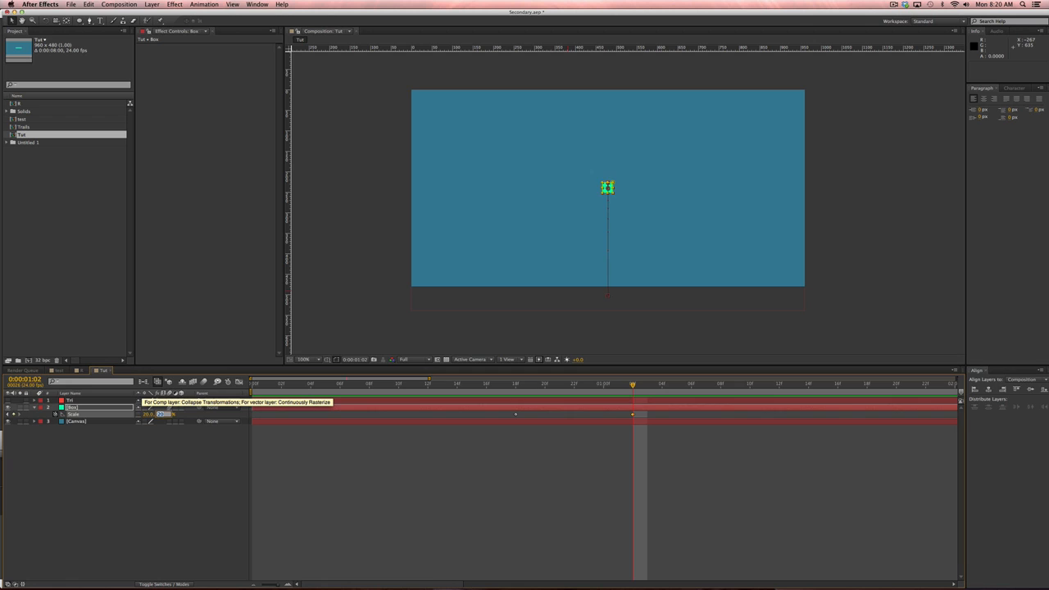
{"action": "key", "text": "Return"}
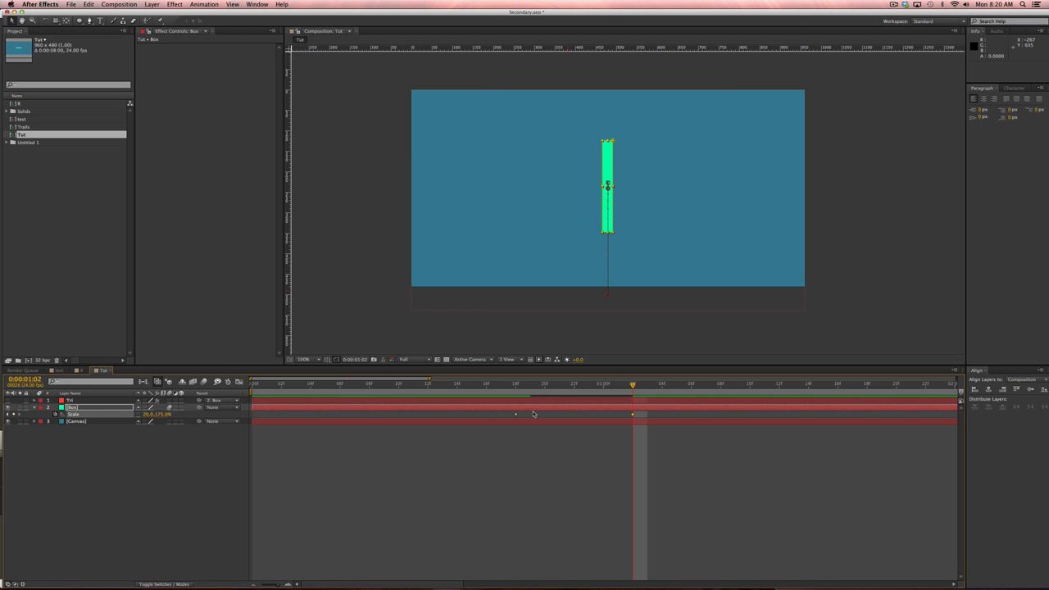
Apply Easy Ease (F9) to both Scale keyframes and preview the stretch.
{"action": "left_click_drag", "start_coordinate": [506, 412], "coordinate": [679, 419]}
{"action": "key", "text": "F9"}
{"action": "left_click", "coordinate": [502, 384]}
{"action": "key", "text": "space"}
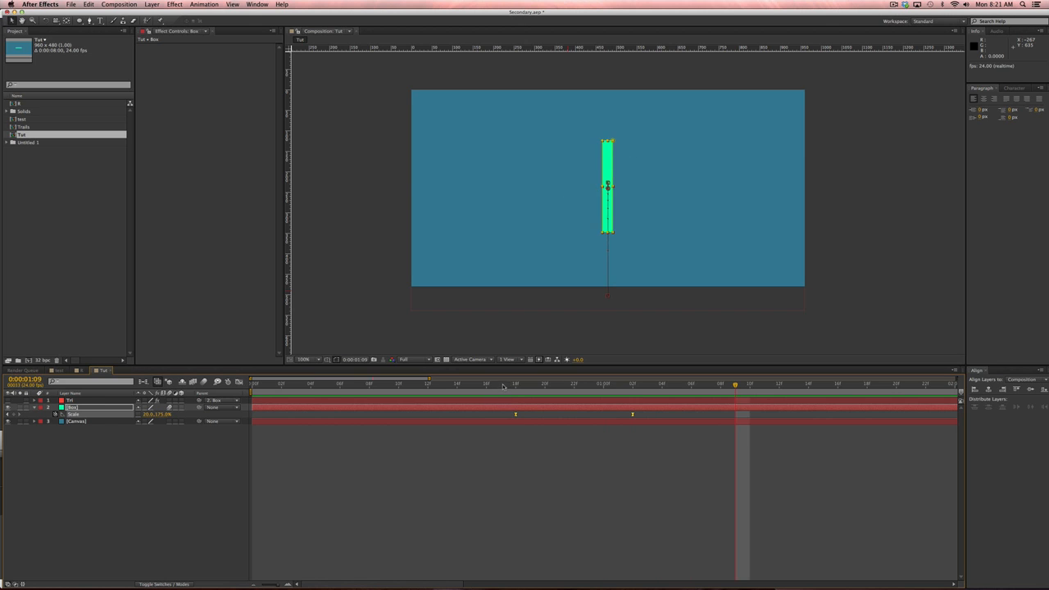
{"action": "left_click", "coordinate": [513, 385]}
{"action": "key", "text": "space"}
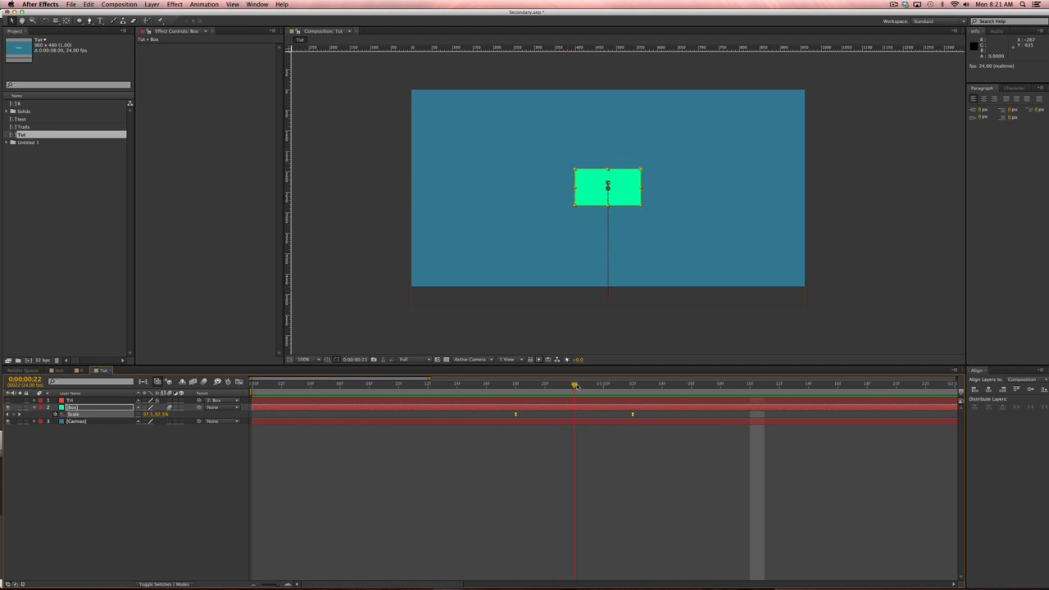
{"action": "left_click", "coordinate": [618, 384]}
Show the Scale keyframes in the Graph Editor and select the starting keyframes.
{"action": "left_click_drag", "start_coordinate": [611, 425], "coordinate": [688, 426]}
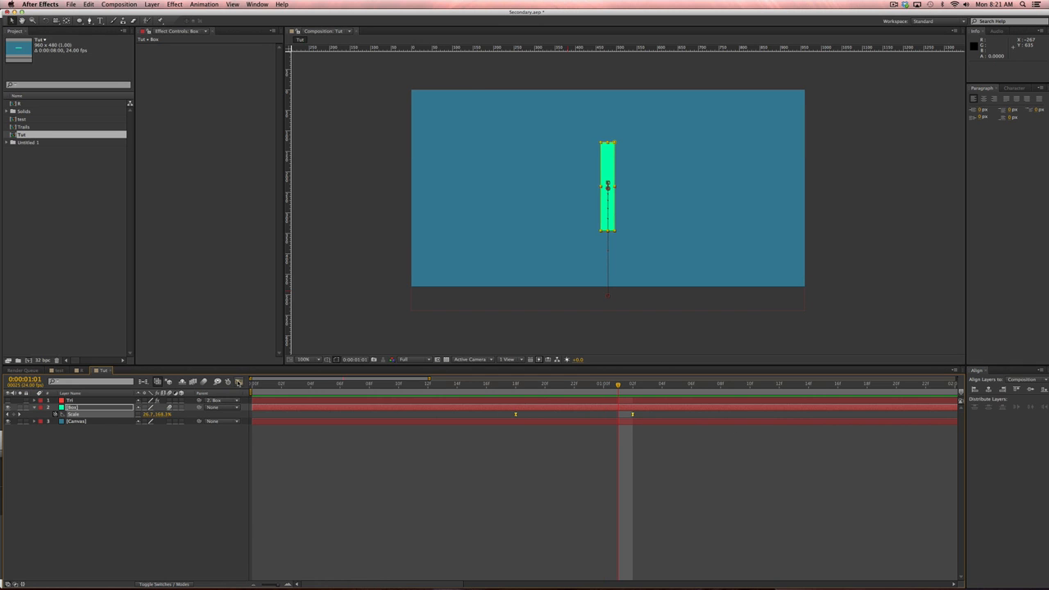
{"action": "left_click", "coordinate": [239, 382]}
{"action": "left_click_drag", "start_coordinate": [510, 402], "coordinate": [578, 557]}
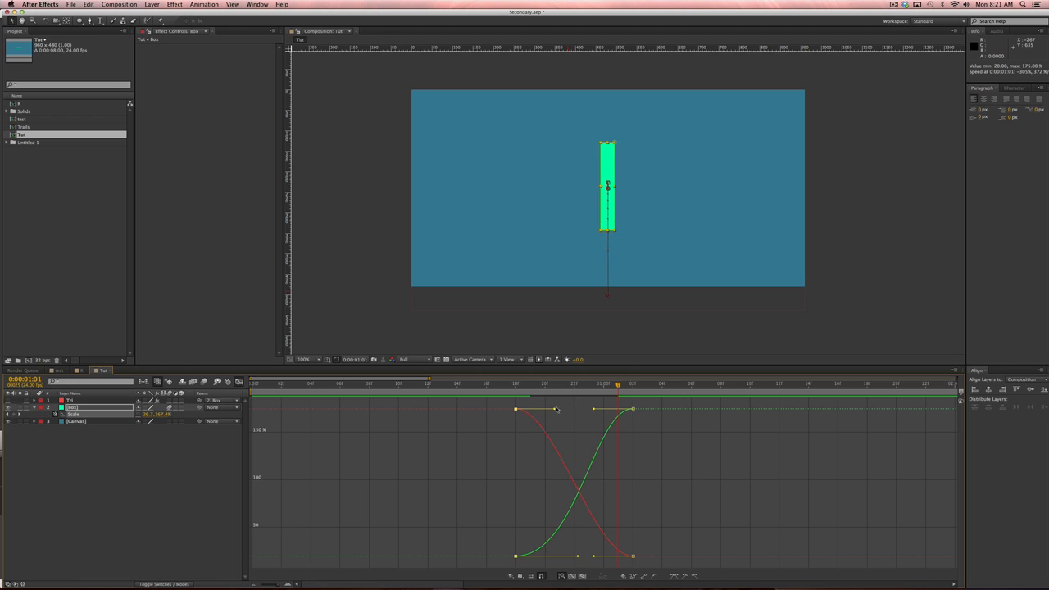
Lengthen the ease handles on the starting and ending Scale keyframes, then preview.
{"action": "mouse_move", "coordinate": [555, 409]}
{"action": "left_mouse_down"}
{"action": "mouse_move", "coordinate": [582, 409]}
{"action": "mouse_move", "coordinate": [573, 408]}
{"action": "left_mouse_up"}
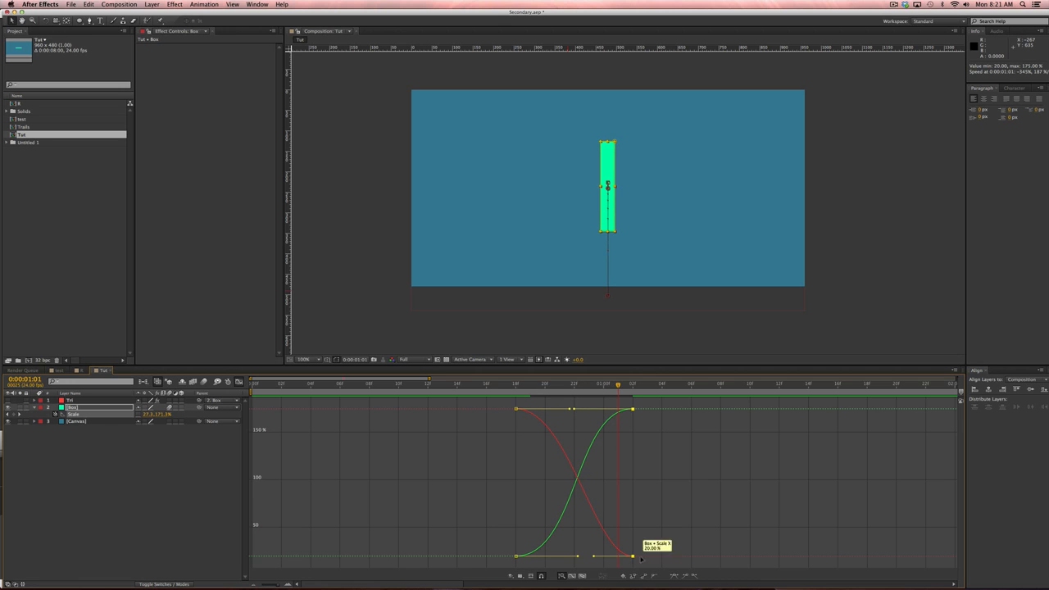
{"action": "left_click_drag", "start_coordinate": [581, 557], "coordinate": [572, 557]}
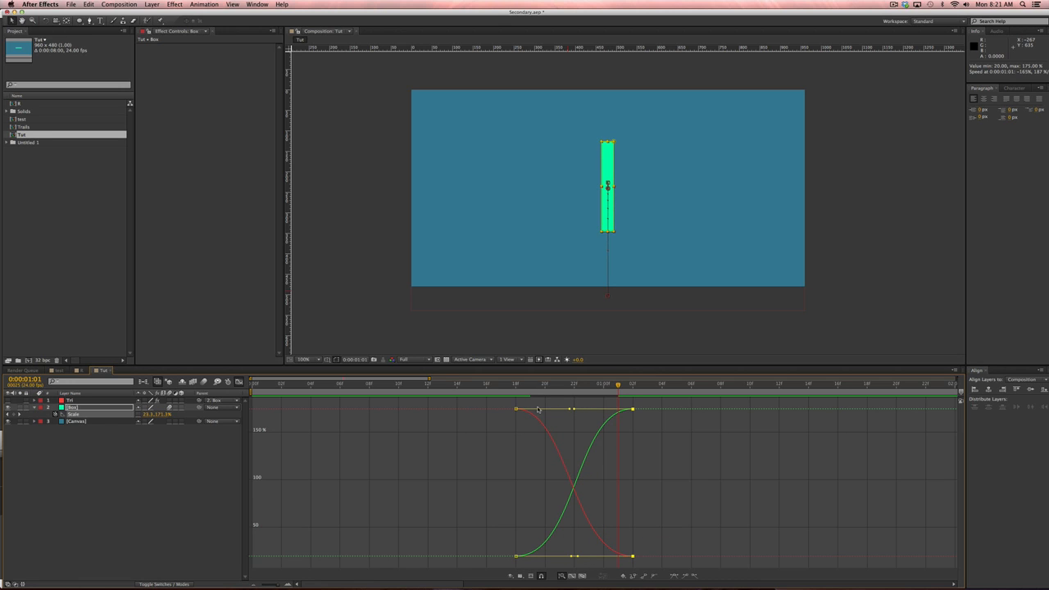
{"action": "key", "text": "space"}
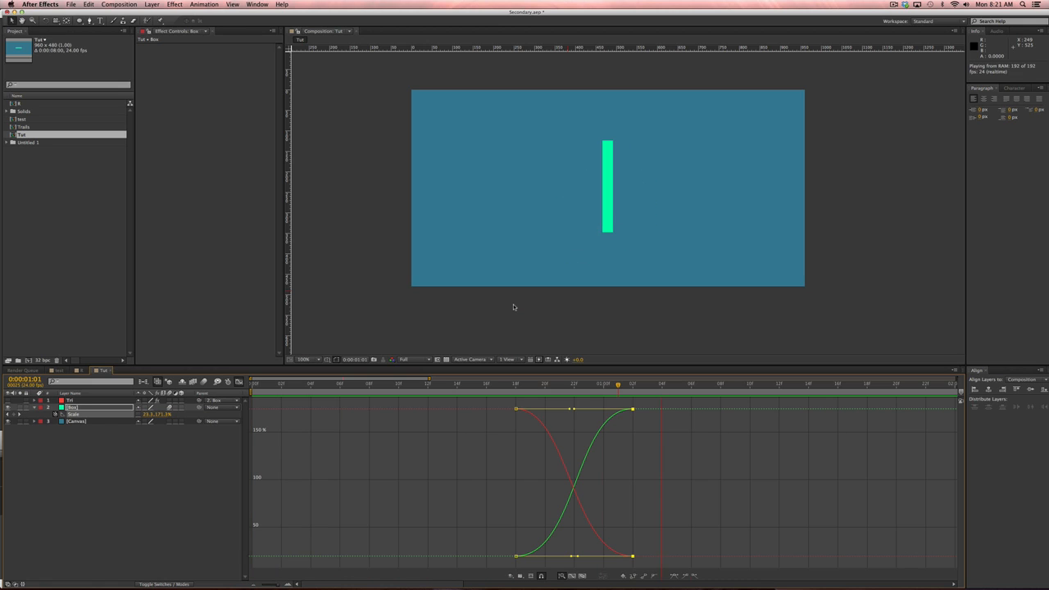
{"action": "key", "text": "space"}
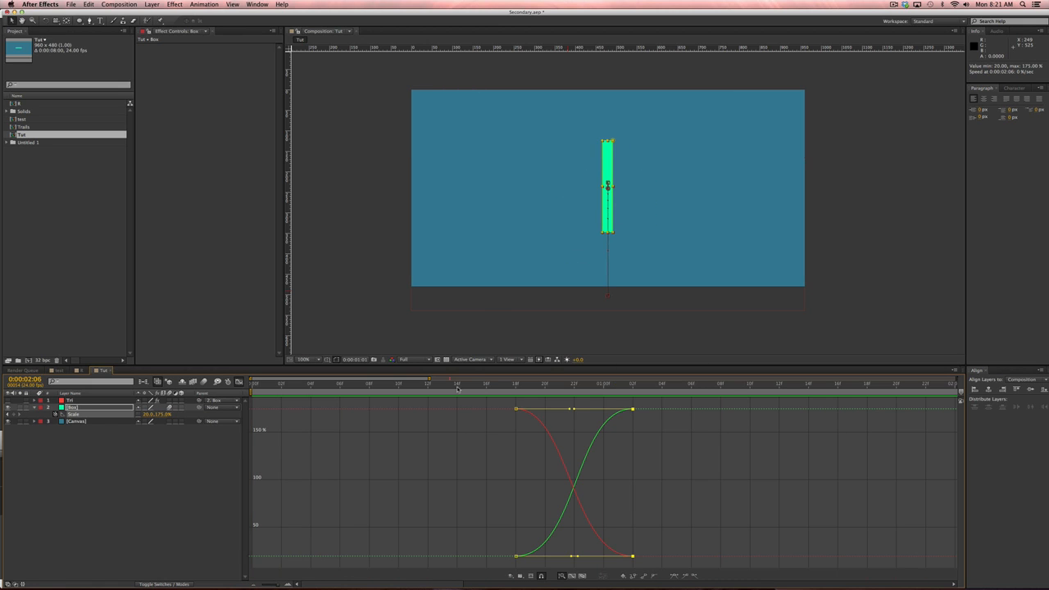
Set the work area to frames 0:10 through 1:08 and RAM preview the wide-to-tall flip.
{"action": "left_click_drag", "start_coordinate": [430, 385], "coordinate": [399, 385]}
{"action": "key", "text": "b"}
{"action": "left_click", "coordinate": [721, 385]}
{"action": "key", "text": "n"}
{"action": "key", "text": "KP_0"}
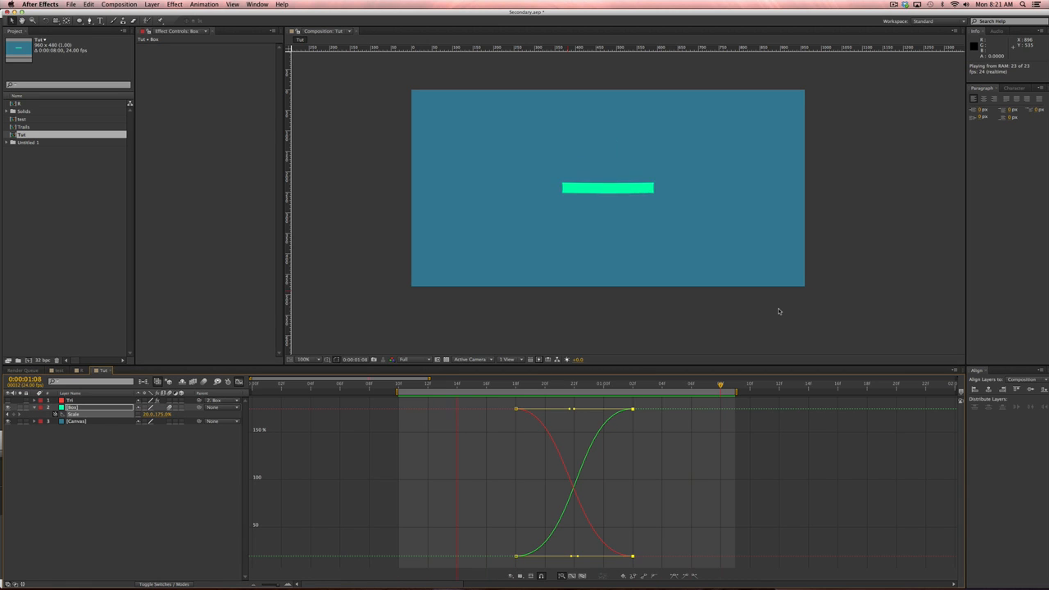
{"action": "left_click", "coordinate": [503, 384]}
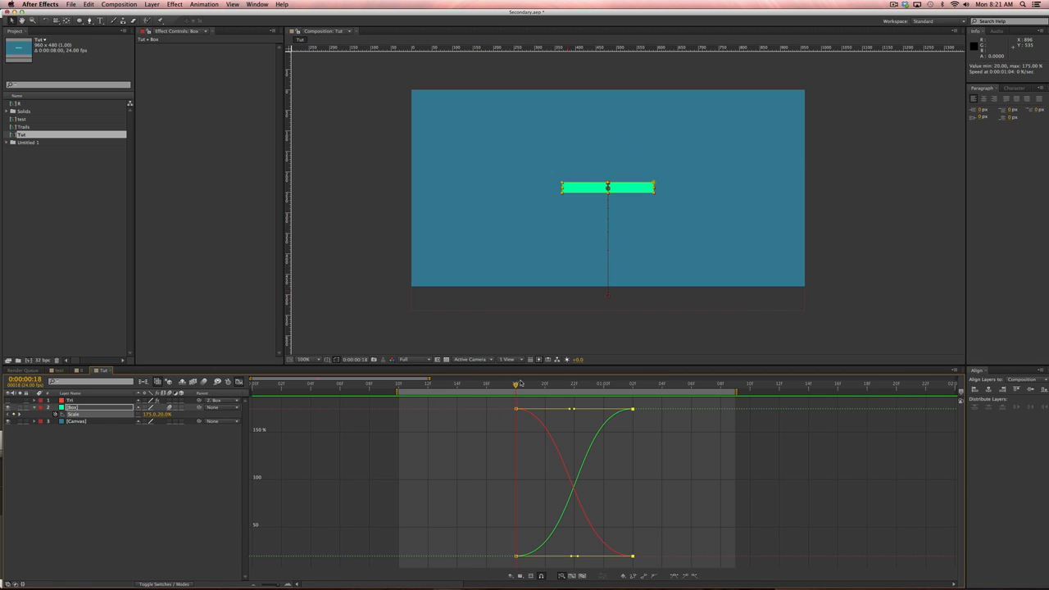
{"action": "left_click_drag", "start_coordinate": [521, 383], "coordinate": [600, 388]}
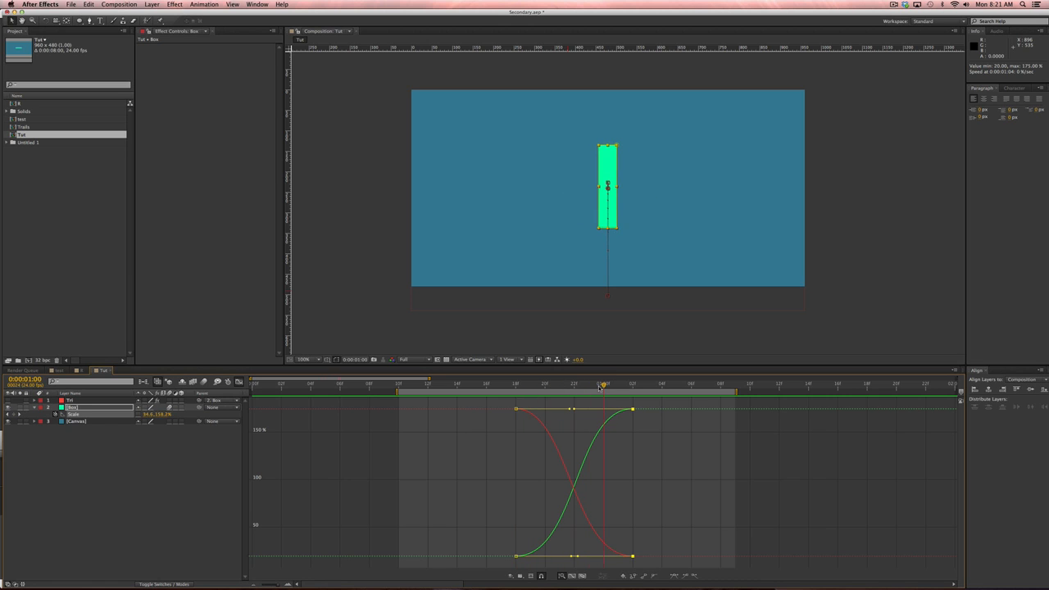
Leave the Graph Editor, return to frame 18, and select the Box mask path.
{"action": "left_click", "coordinate": [239, 382]}
{"action": "left_click", "coordinate": [384, 558]}
{"action": "left_click_drag", "start_coordinate": [533, 382], "coordinate": [499, 391]}
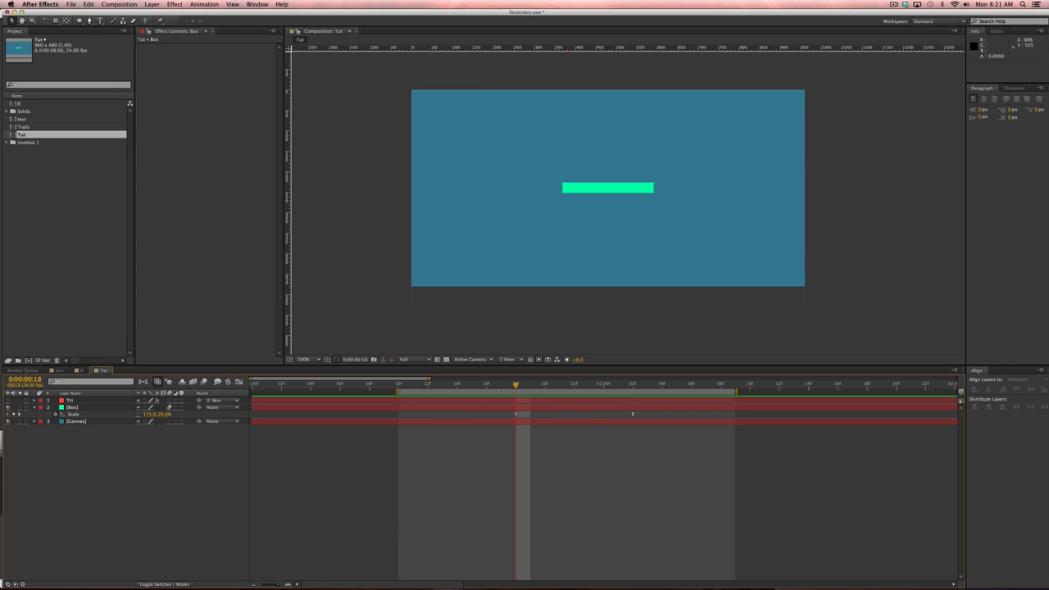
{"action": "left_click", "coordinate": [102, 409]}
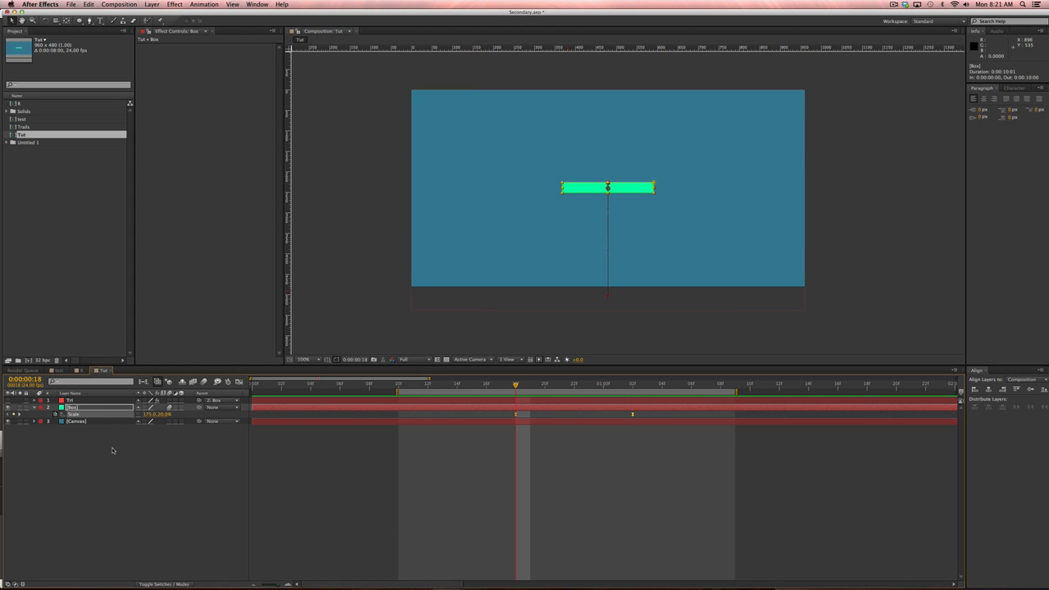
{"action": "key", "text": "m"}
{"action": "left_click", "coordinate": [111, 449]}
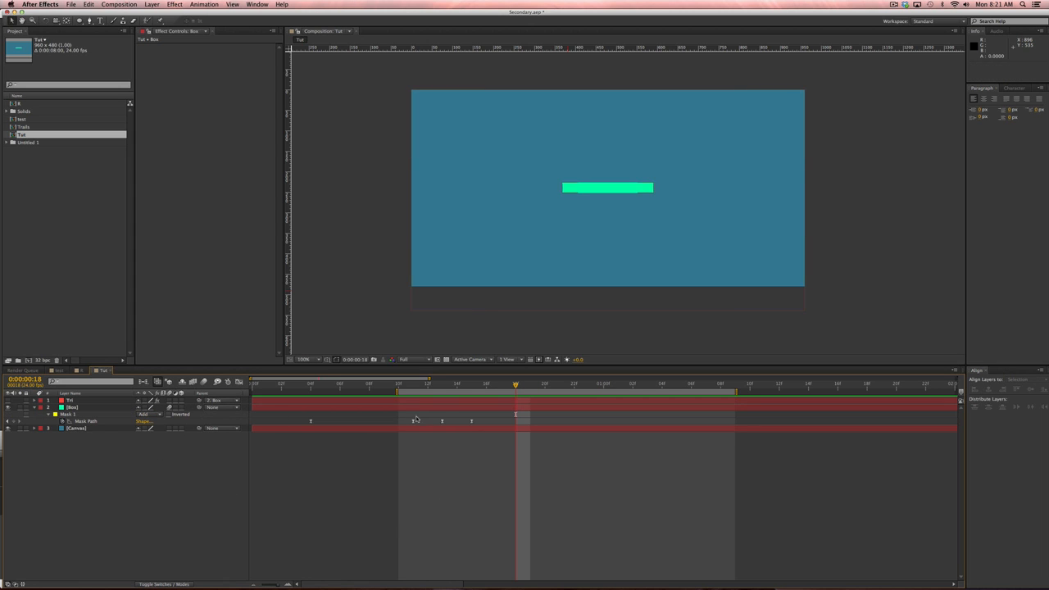
{"action": "left_click", "coordinate": [117, 410]}
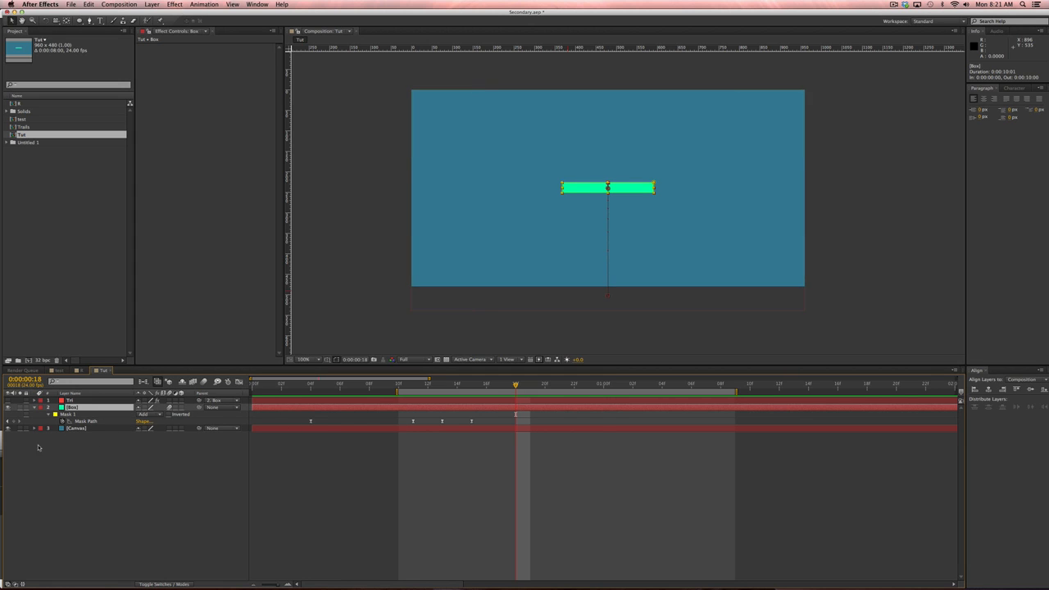
{"action": "left_click", "coordinate": [85, 421]}
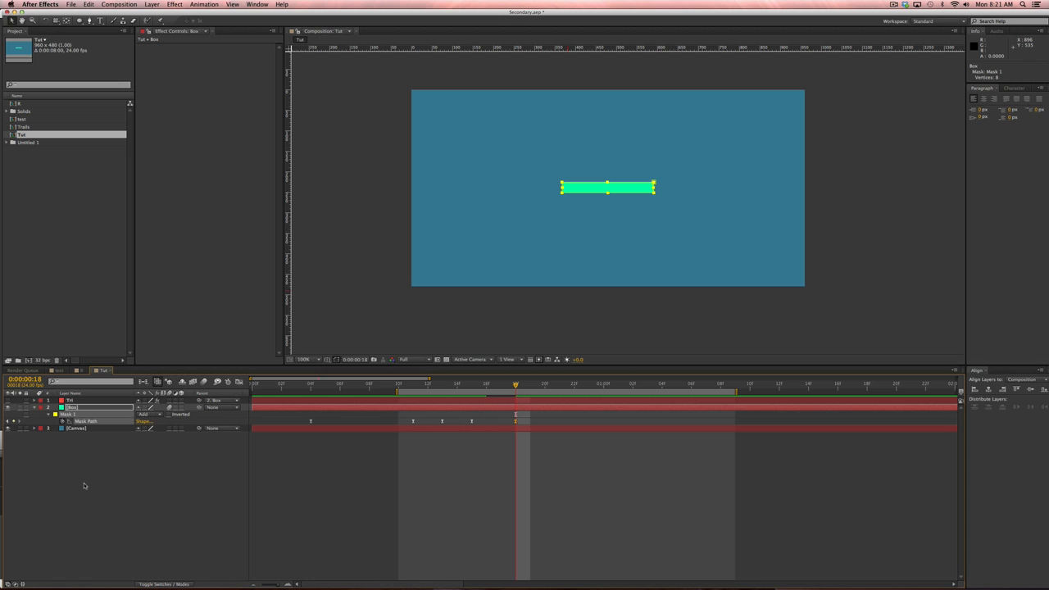
Add a Mask Path keyframe at 1:02 holding the tall bar, then return to 0:22.
{"action": "key", "text": "u"}
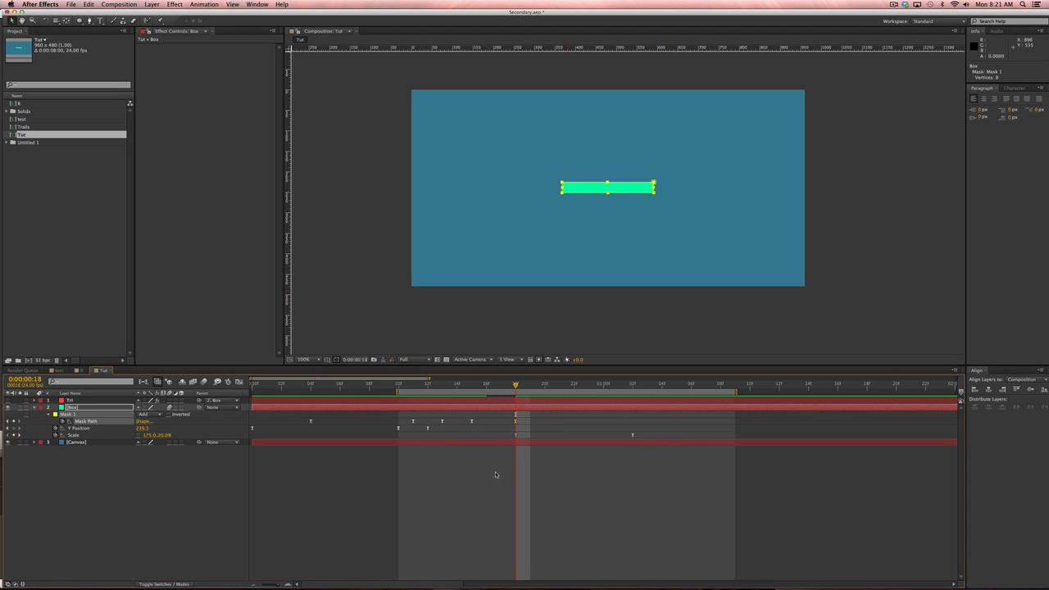
{"action": "left_click_drag", "start_coordinate": [525, 385], "coordinate": [637, 391]}
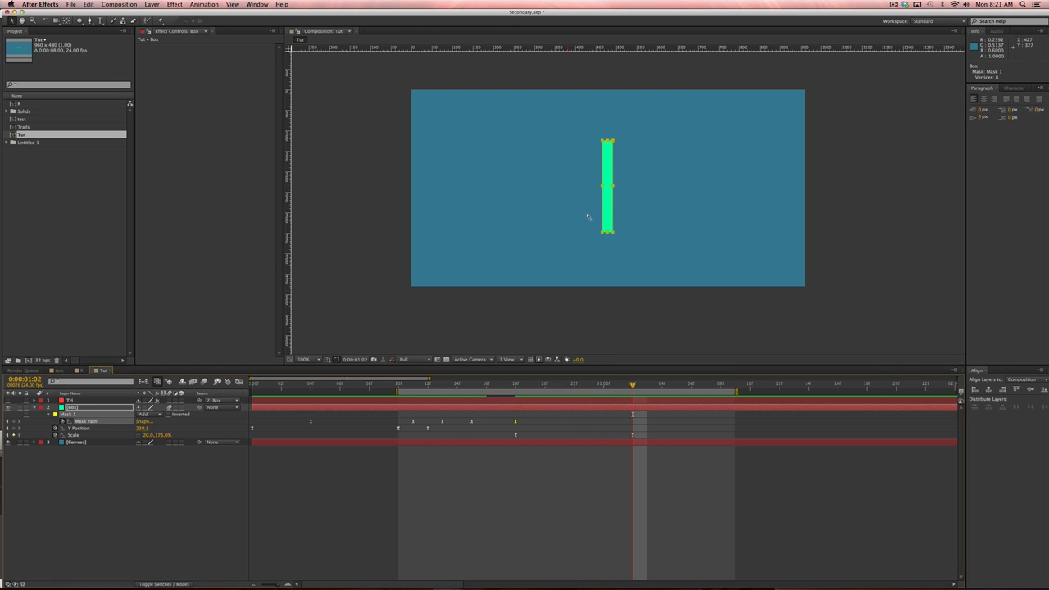
{"action": "key", "text": "super+v"}
{"action": "left_click_drag", "start_coordinate": [524, 388], "coordinate": [572, 393]}
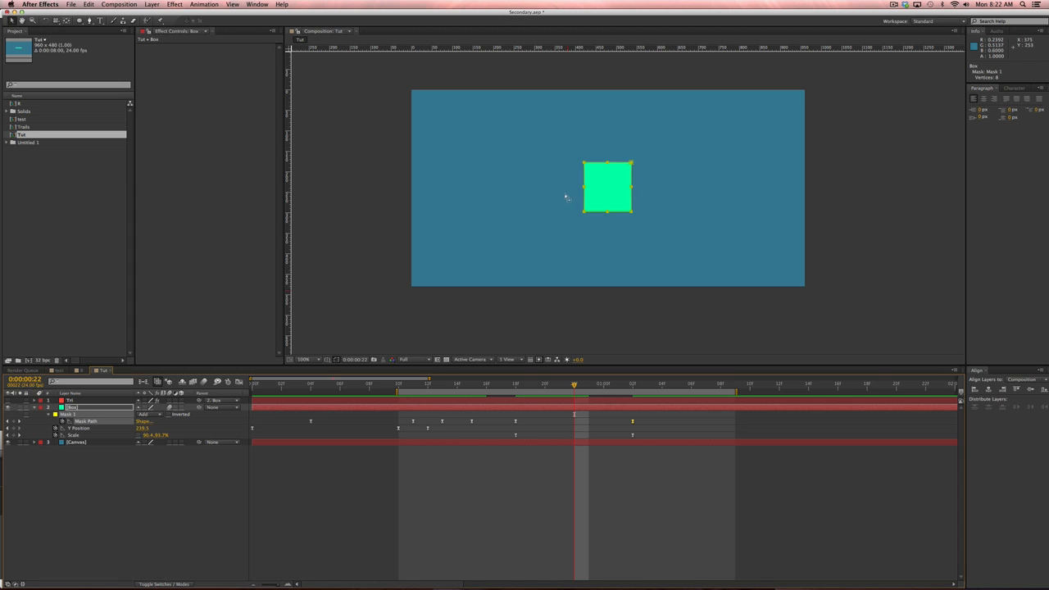
At 0:22, nudge the left and right middle mask vertices inward, then scrub to check the pinch.
{"action": "left_click_drag", "start_coordinate": [579, 185], "coordinate": [591, 192]}
{"action": "key", "text": "shift+Right"}
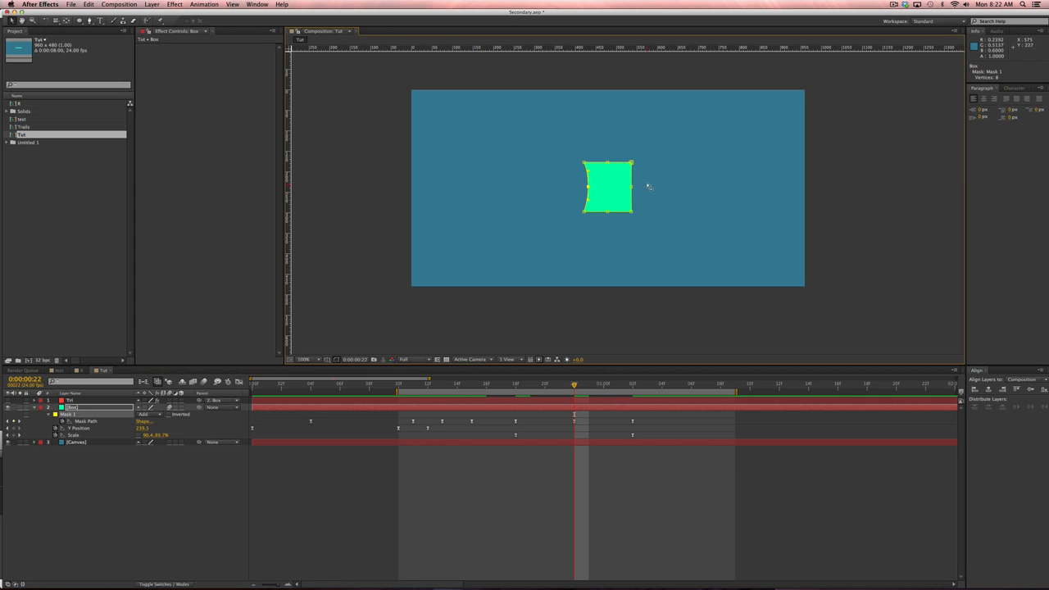
{"action": "left_click", "coordinate": [632, 187]}
{"action": "key", "text": "shift+Left"}
{"action": "left_click", "coordinate": [564, 515]}
{"action": "left_click", "coordinate": [514, 385]}
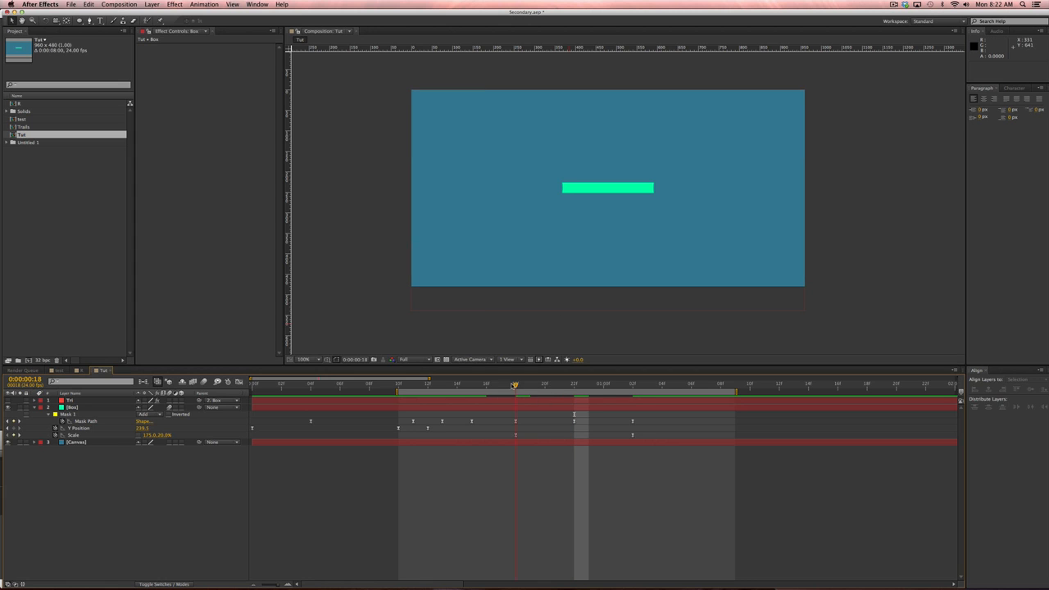
{"action": "left_click_drag", "start_coordinate": [514, 385], "coordinate": [636, 393]}
End the work area at 1:06 and RAM preview the box animation.
{"action": "right_click", "coordinate": [638, 393]}
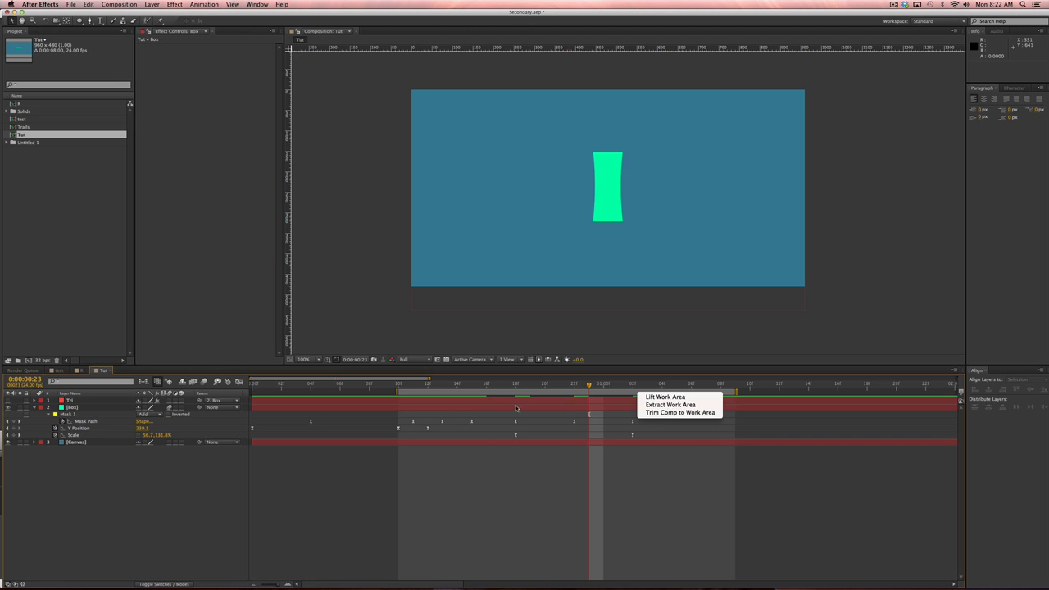
{"action": "left_click", "coordinate": [501, 385]}
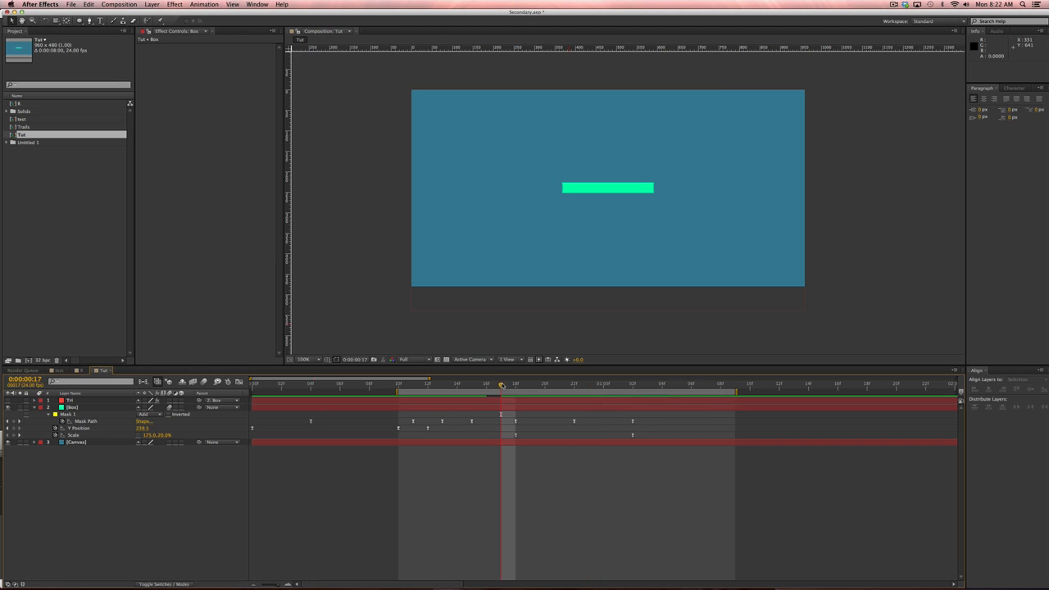
{"action": "left_click", "coordinate": [692, 385]}
{"action": "key", "text": "n"}
{"action": "key", "text": "KP_0"}
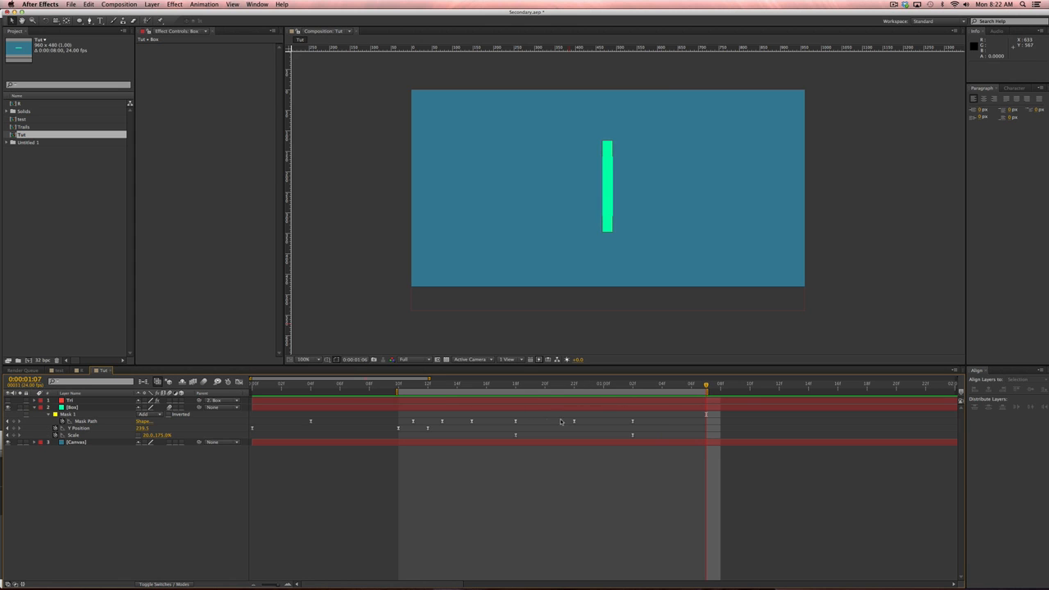
Drag the last three Mask Path keyframes later, preview, and check the shape at 1:02.
{"action": "left_click_drag", "start_coordinate": [646, 419], "coordinate": [530, 421]}
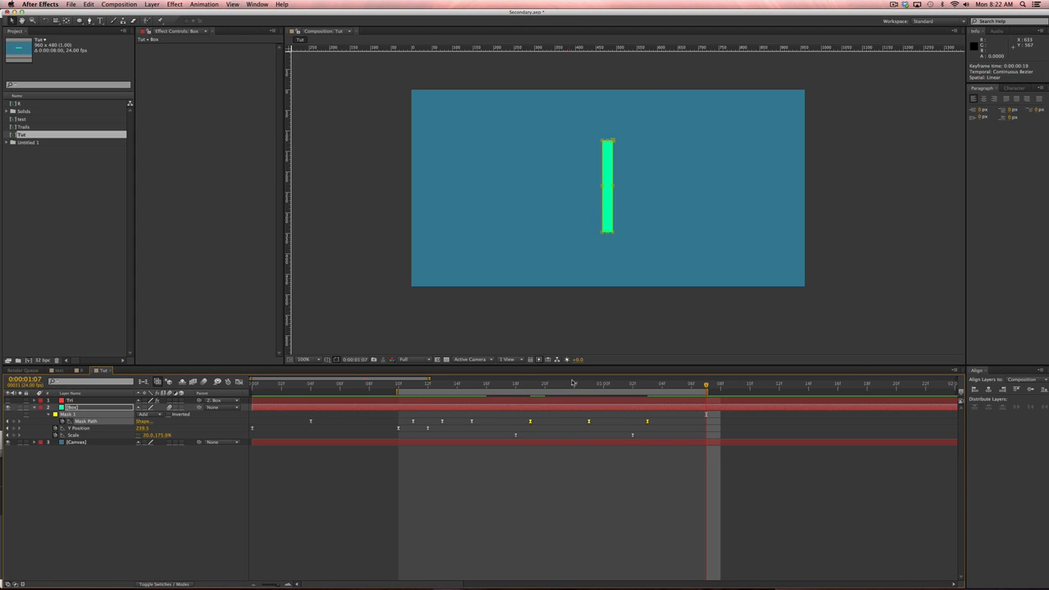
{"action": "key", "text": "KP_0"}
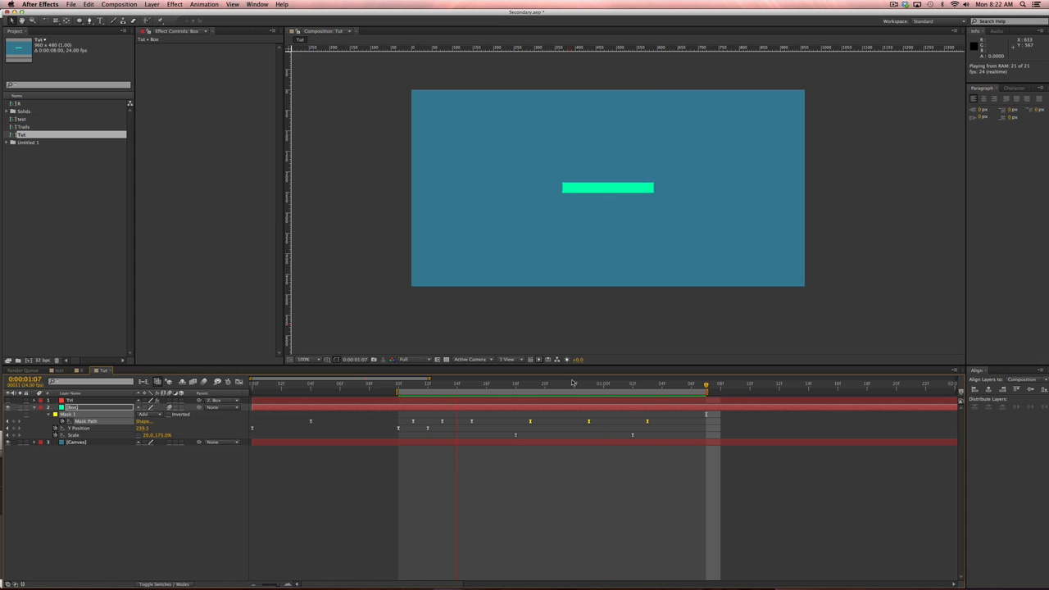
{"action": "key", "text": "space"}
{"action": "left_click", "coordinate": [632, 493]}
{"action": "left_click", "coordinate": [502, 386]}
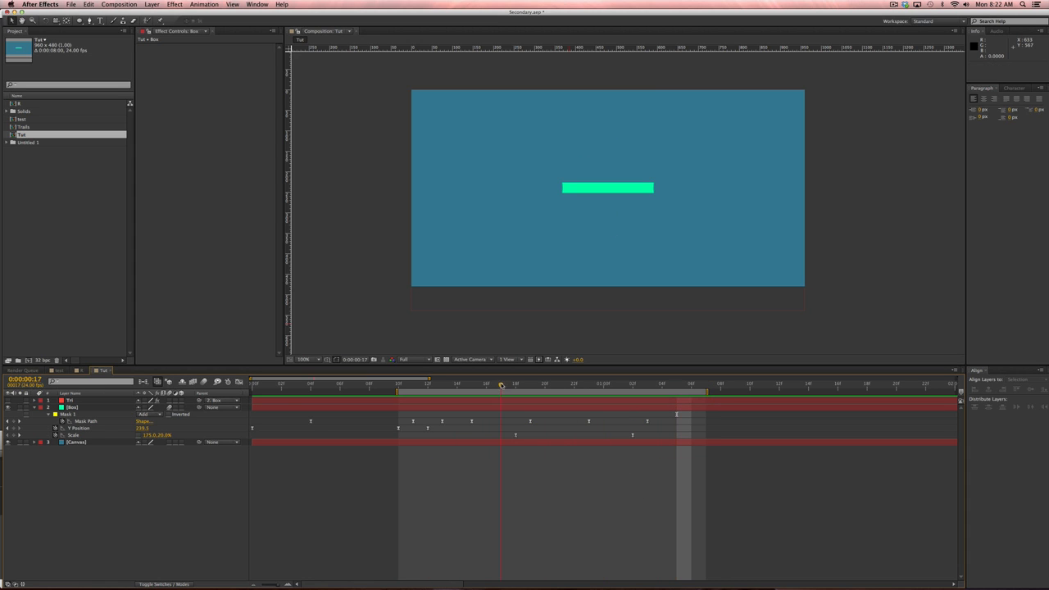
{"action": "left_click_drag", "start_coordinate": [501, 385], "coordinate": [644, 370]}
{"action": "left_click", "coordinate": [635, 382]}
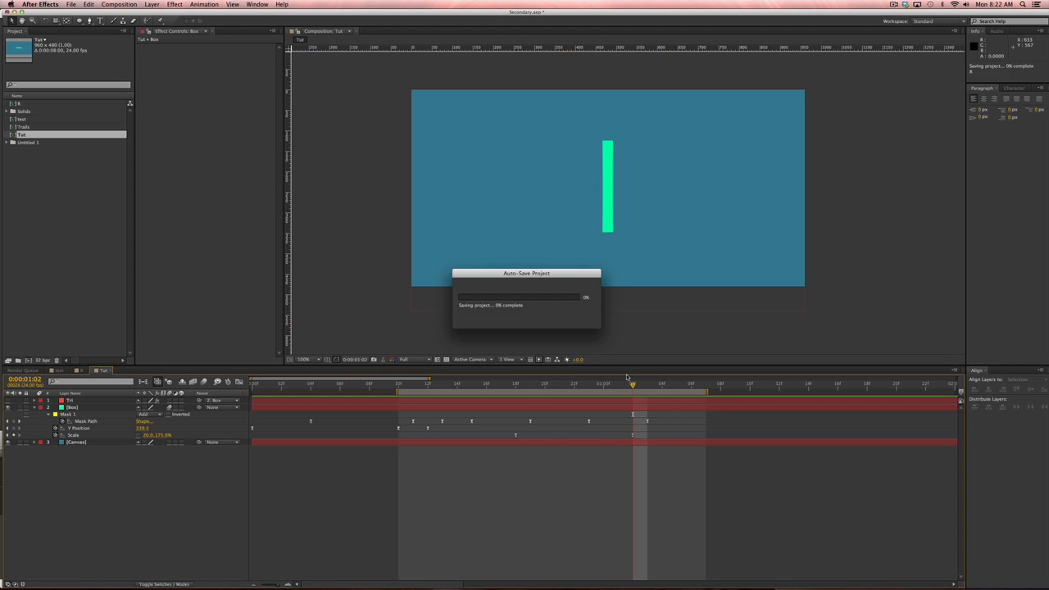
{"action": "left_click", "coordinate": [76, 415]}
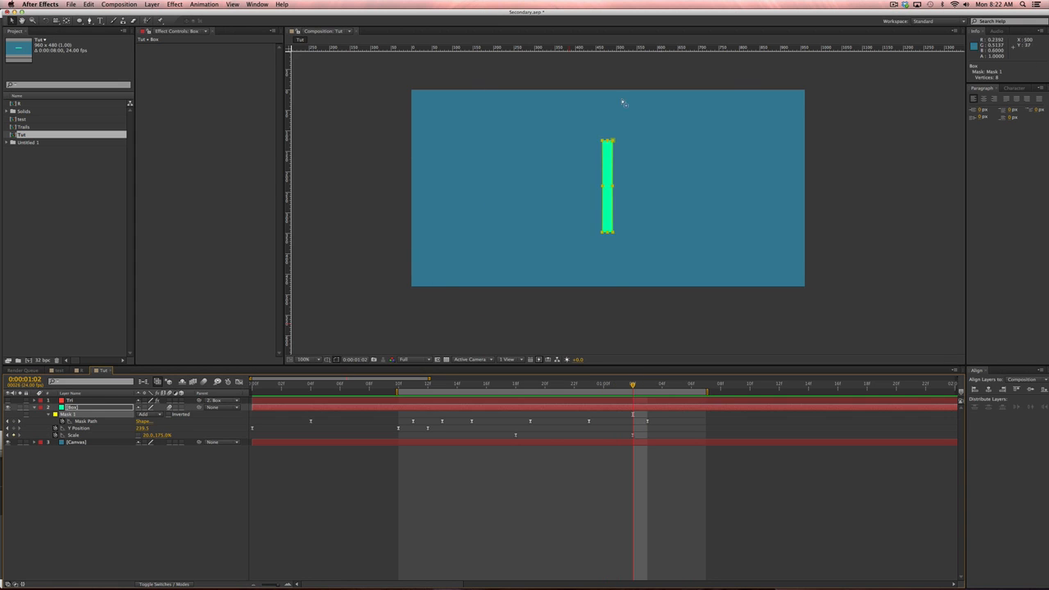
Zoom to 200% and move the 1:03 Mask Path keyframe to 1:05.
{"action": "key", "text": "period"}
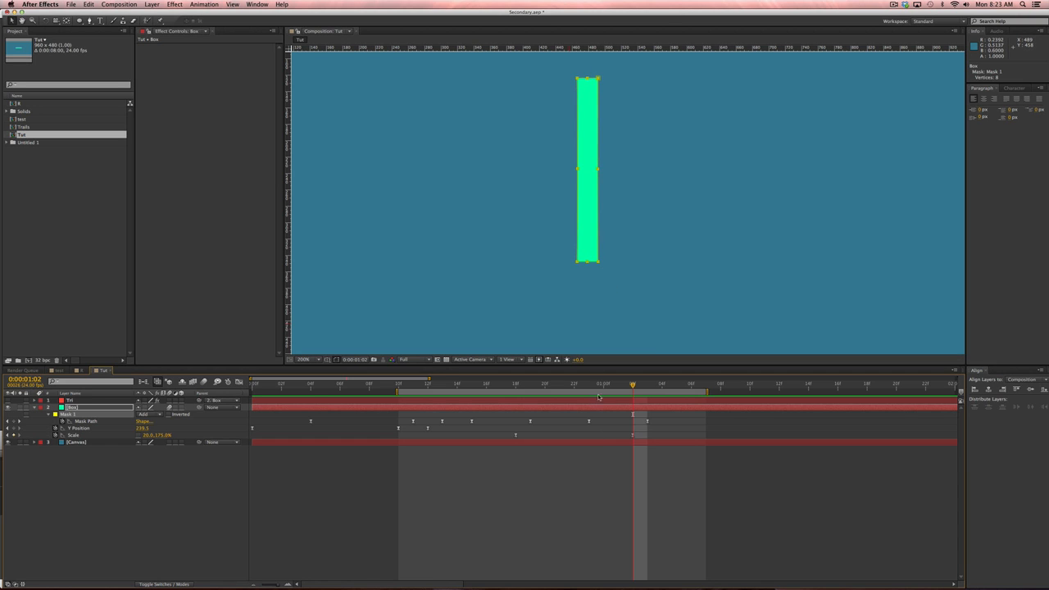
{"action": "left_click_drag", "start_coordinate": [565, 379], "coordinate": [646, 384]}
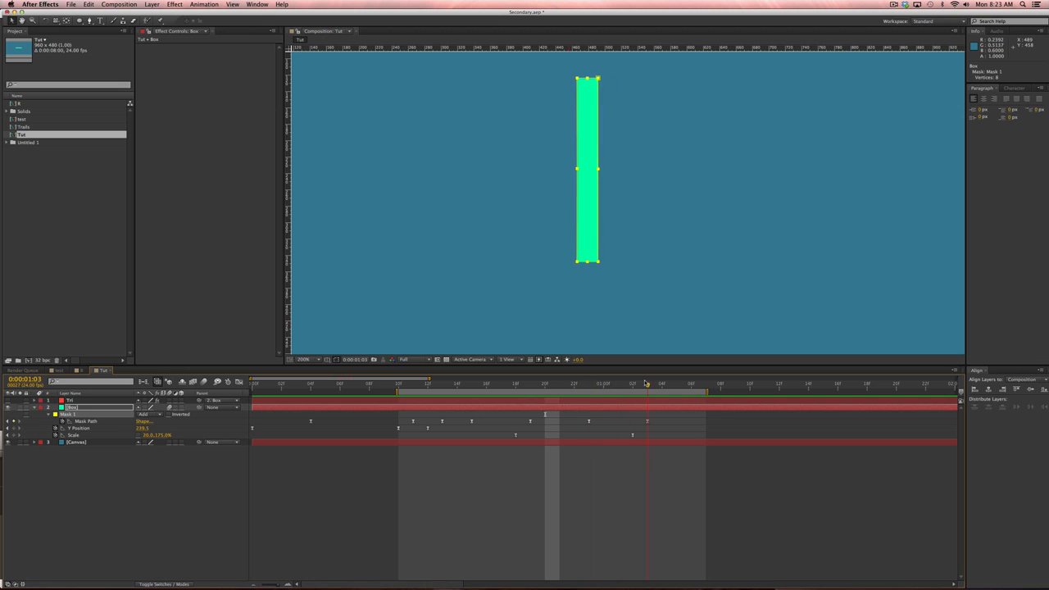
{"action": "left_click", "coordinate": [648, 421]}
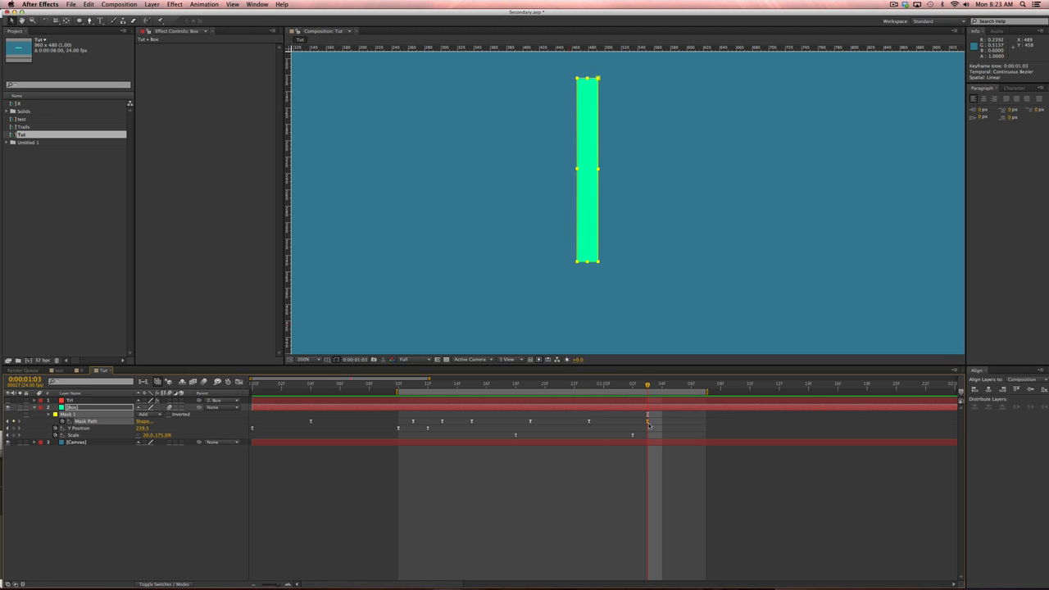
{"action": "left_click_drag", "start_coordinate": [648, 422], "coordinate": [677, 421]}
Paste the 0:19 mask shape at 1:03 and nudge its corners inward to narrow the bar.
{"action": "left_click", "coordinate": [531, 422]}
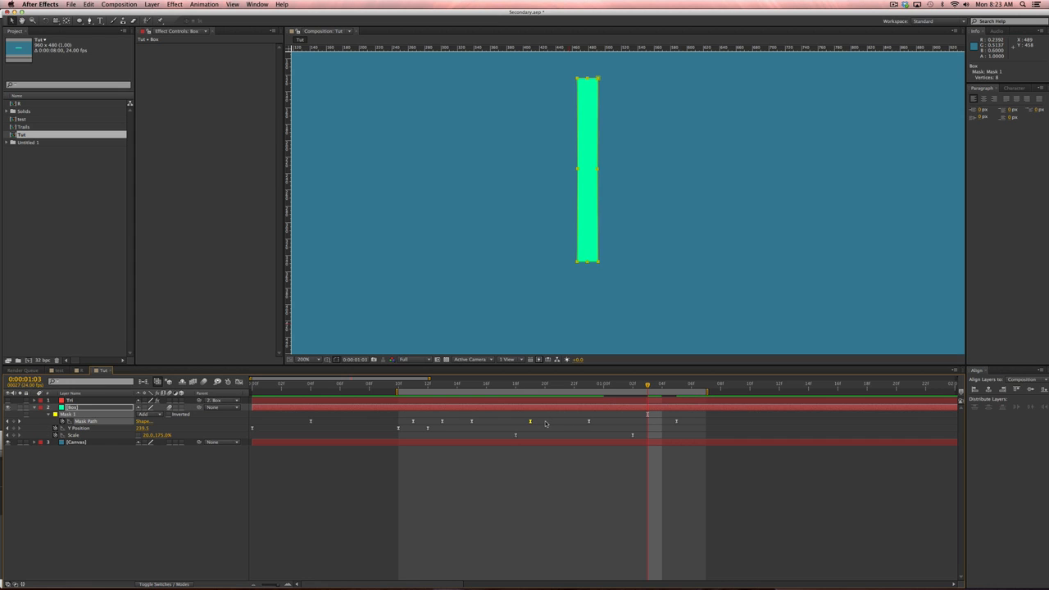
{"action": "key", "text": "super+v"}
{"action": "left_click_drag", "start_coordinate": [594, 68], "coordinate": [613, 99]}
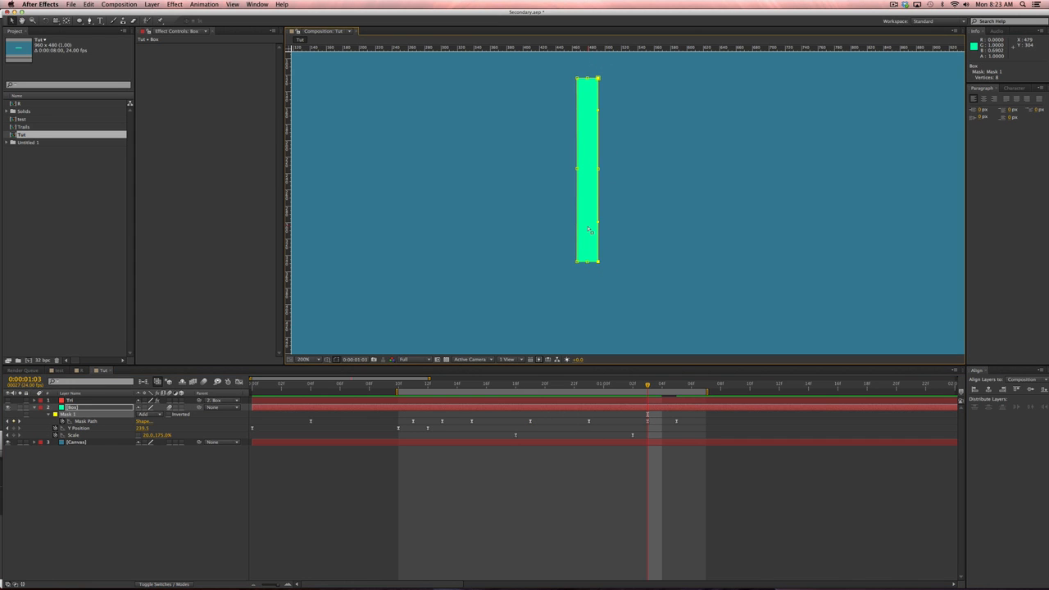
{"action": "key", "text": "Left"}
{"action": "key", "text": "Left"}
{"action": "key", "text": "Left"}
{"action": "left_click_drag", "start_coordinate": [568, 69], "coordinate": [581, 89]}
{"action": "left_click_drag", "start_coordinate": [568, 248], "coordinate": [581, 267]}
{"action": "key", "text": "Right"}
{"action": "key", "text": "Right"}
{"action": "left_click", "coordinate": [654, 566]}
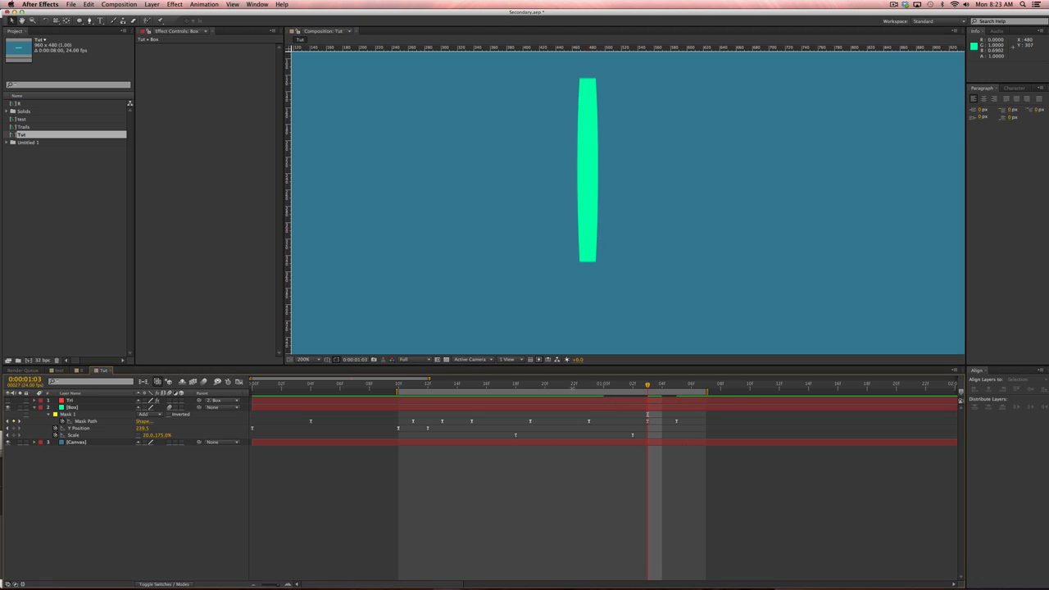
{"action": "left_click_drag", "start_coordinate": [472, 385], "coordinate": [692, 369]}
Zoom back to 100%, extend the work area end, and RAM preview the animation.
{"action": "key", "text": "KP_0"}
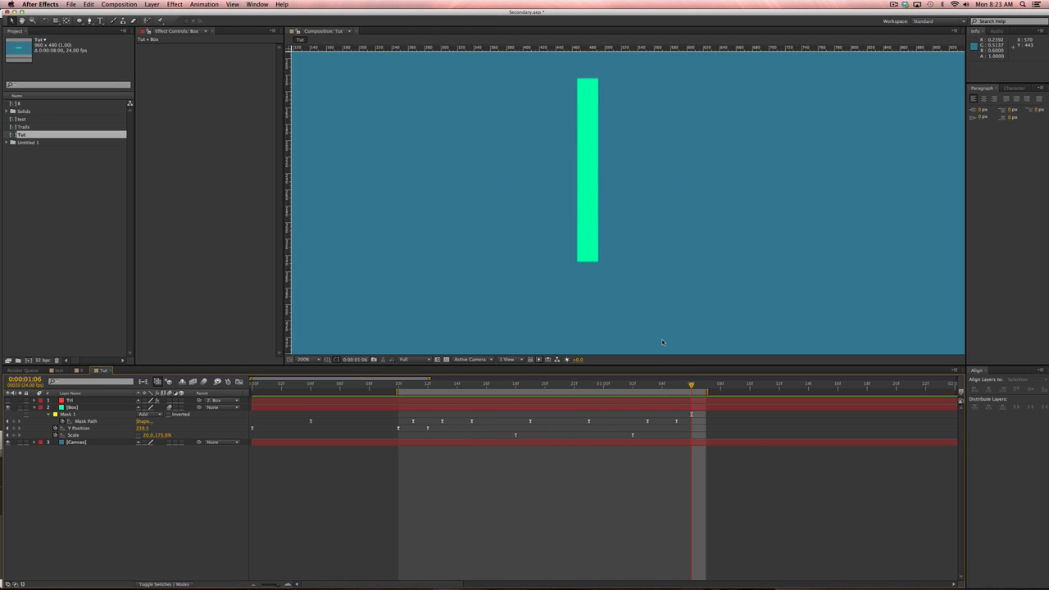
{"action": "key", "text": "comma"}
{"action": "left_click_drag", "start_coordinate": [707, 392], "coordinate": [794, 392]}
{"action": "key", "text": "KP_0"}
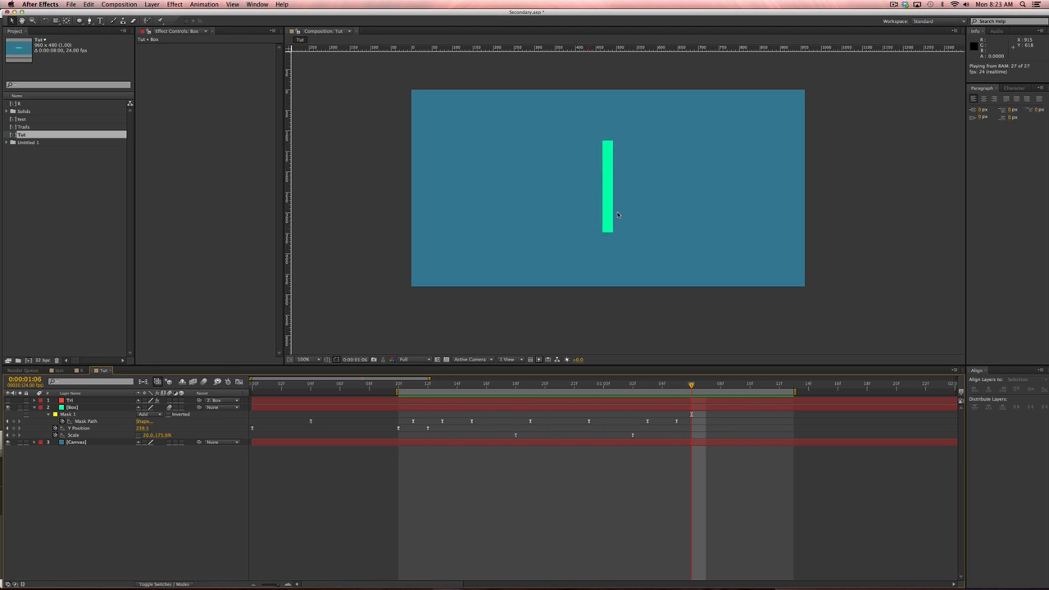
{"action": "key", "text": "space"}
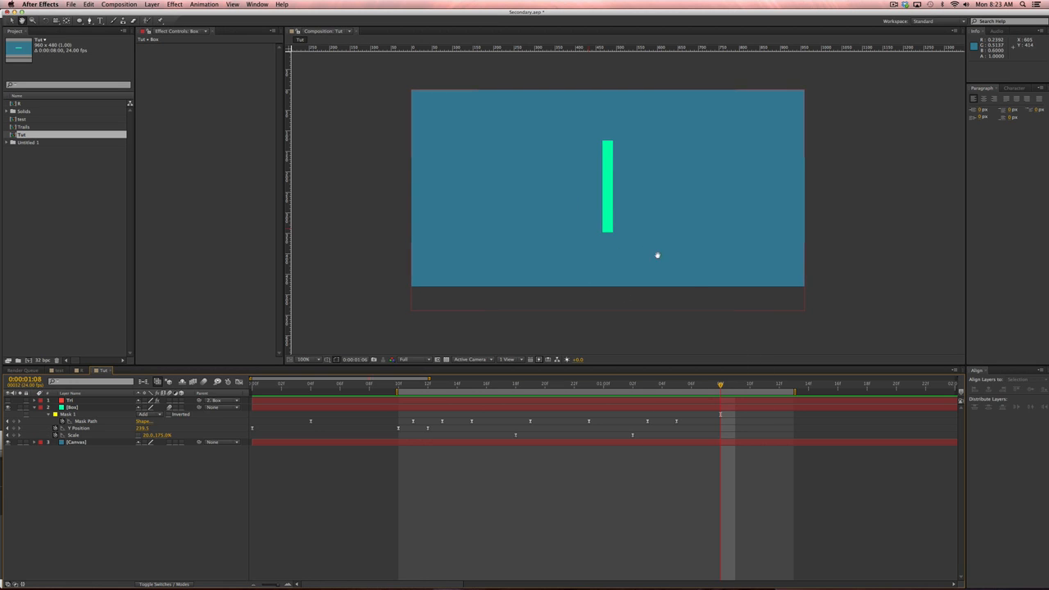
{"action": "left_click_drag", "start_coordinate": [656, 254], "coordinate": [605, 265]}
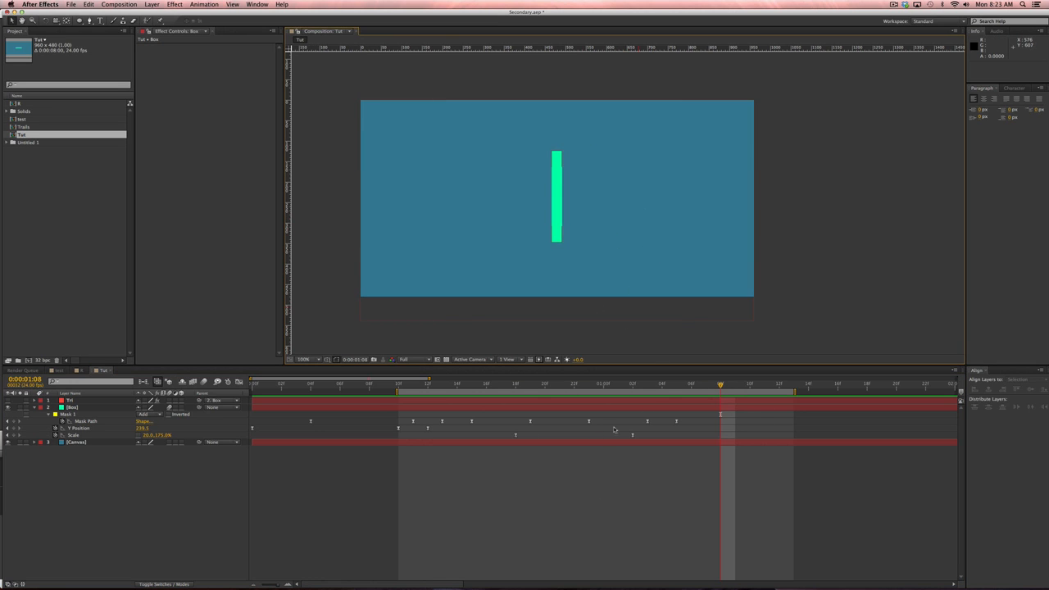
{"action": "key", "text": "j"}
{"action": "key", "text": "Page_Down"}
{"action": "key", "text": "Page_Down"}
{"action": "key", "text": "Page_Down"}
{"action": "key", "text": "Page_Down"}
Key Scale at 1:09, then add a 1:17 keyframe returning the box to 100, 100%.
{"action": "left_click", "coordinate": [15, 436]}
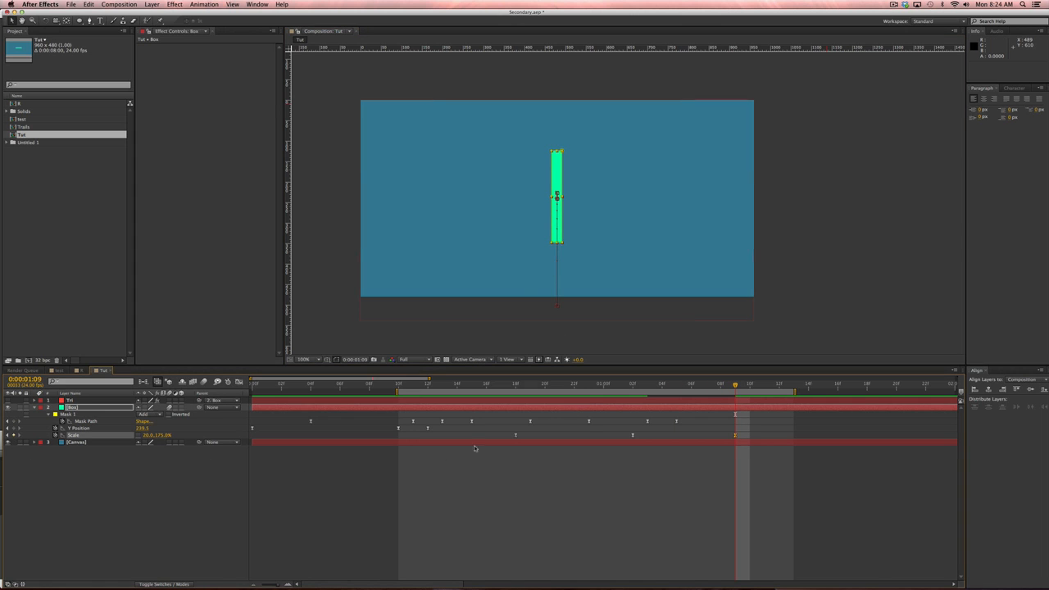
{"action": "key", "text": "shift+Page_Down"}
{"action": "key", "text": "Page_Up"}
{"action": "key", "text": "Page_Up"}
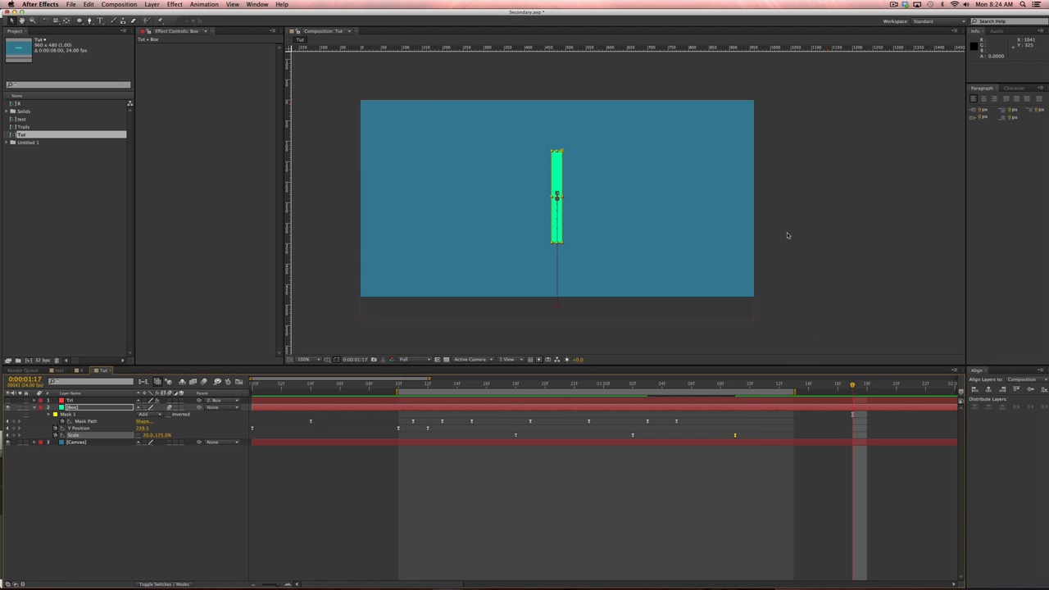
{"action": "left_click", "coordinate": [146, 436]}
{"action": "type", "text": "100"}
{"action": "key", "text": "Tab"}
{"action": "type", "text": "100"}
{"action": "key", "text": "Return"}
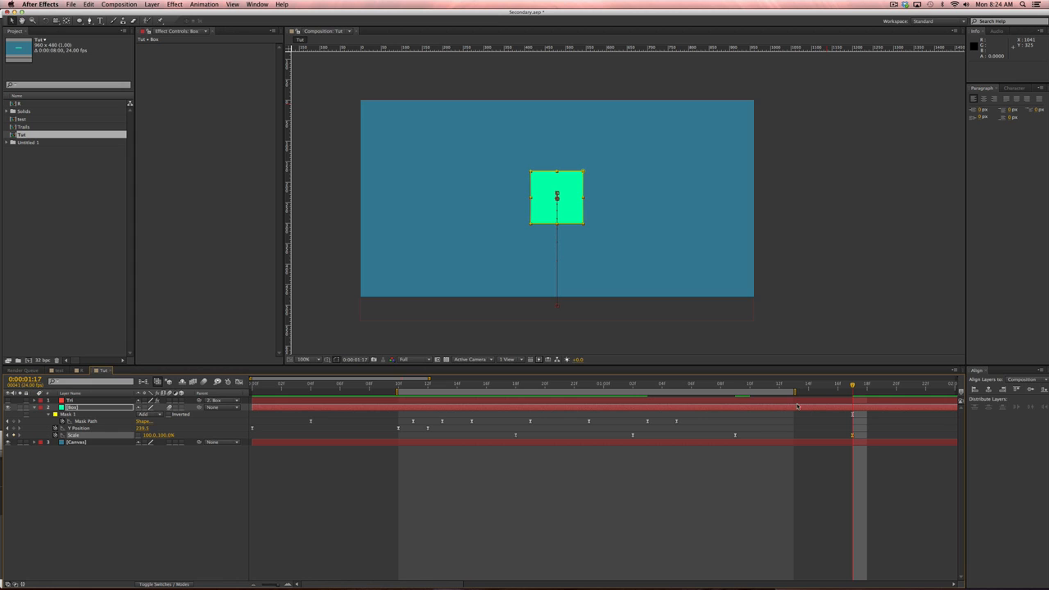
Set the work area from 1:07 to 1:21 and RAM-preview it.
{"action": "left_click_drag", "start_coordinate": [795, 393], "coordinate": [959, 393]}
{"action": "left_click", "coordinate": [346, 386]}
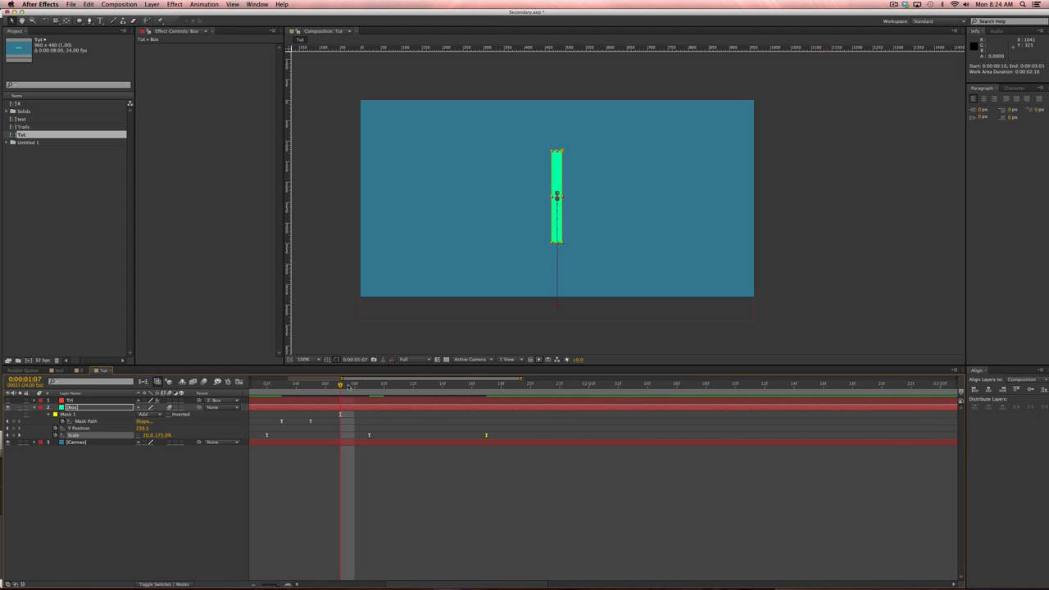
{"action": "key", "text": "b"}
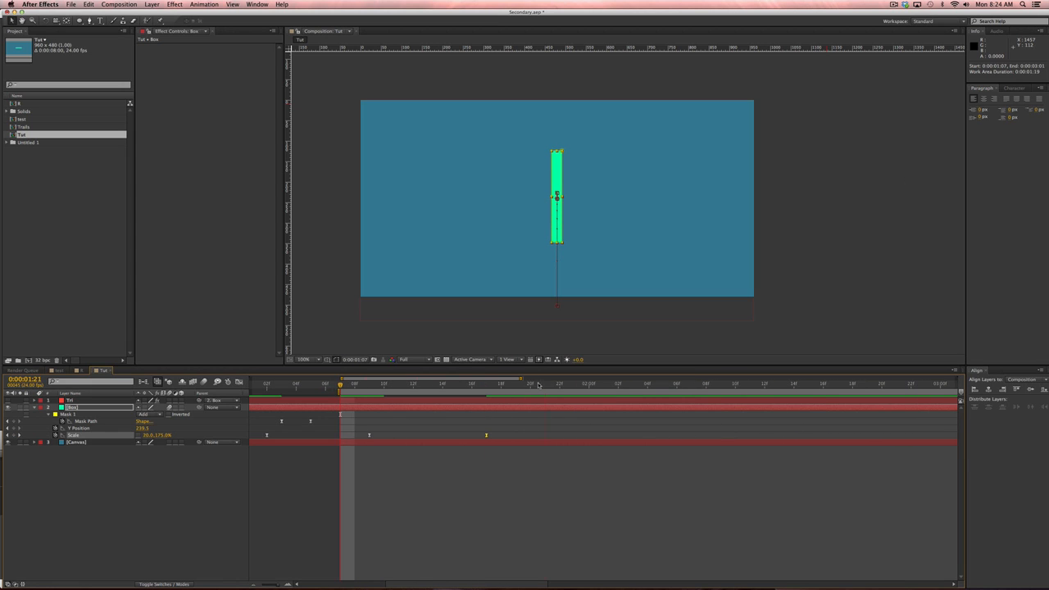
{"action": "left_click", "coordinate": [538, 386]}
{"action": "key", "text": "n"}
{"action": "key", "text": "KP_0"}
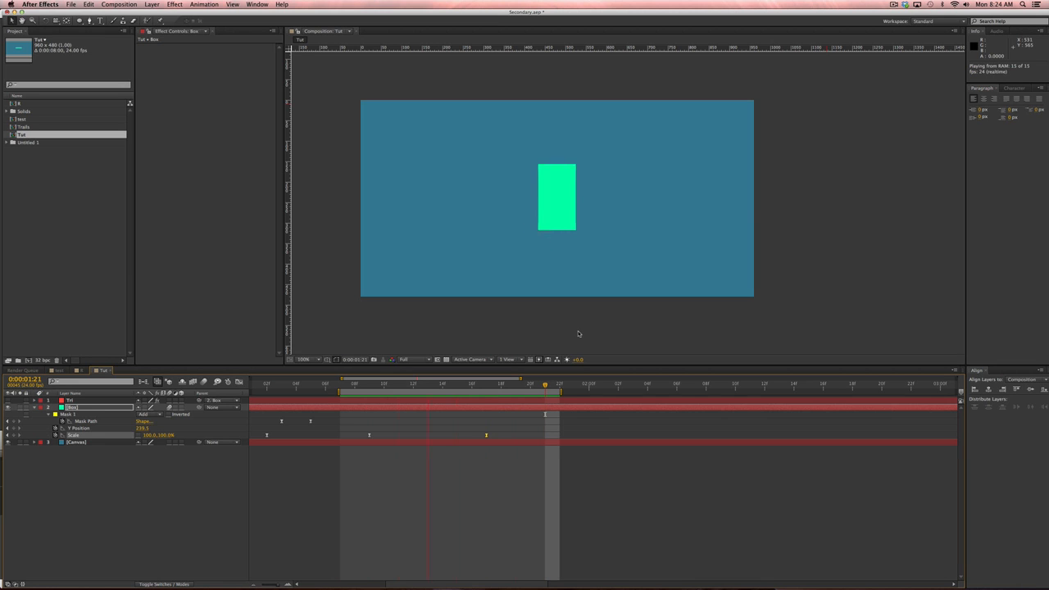
In the Graph Editor, drag the green Scale curve's handle to lengthen its ease-out.
{"action": "left_click_drag", "start_coordinate": [502, 430], "coordinate": [381, 451]}
{"action": "left_click", "coordinate": [238, 382]}
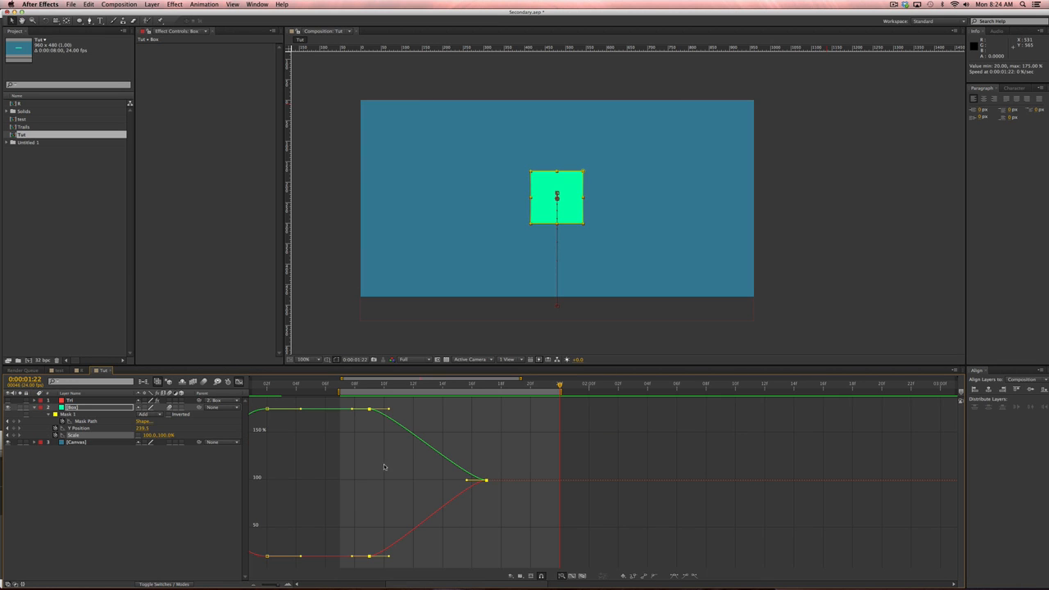
{"action": "left_click_drag", "start_coordinate": [466, 481], "coordinate": [431, 481]}
{"action": "key", "text": "super+z"}
{"action": "left_click_drag", "start_coordinate": [504, 473], "coordinate": [420, 479]}
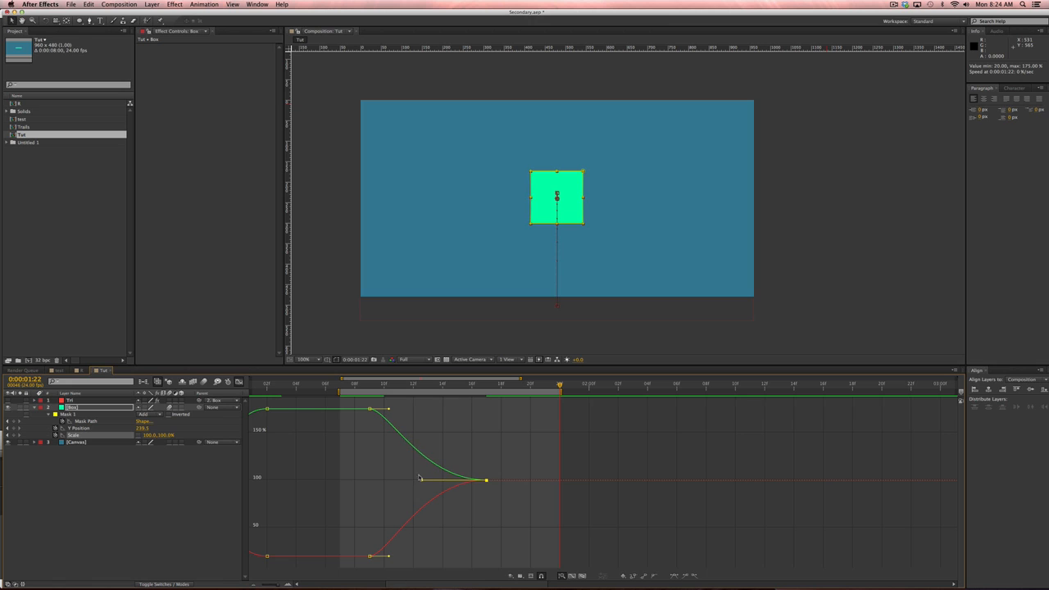
{"action": "left_click_drag", "start_coordinate": [390, 409], "coordinate": [419, 408]}
Play back from 1:07 and scrub to check the eased squash and stretch.
{"action": "key", "text": "space"}
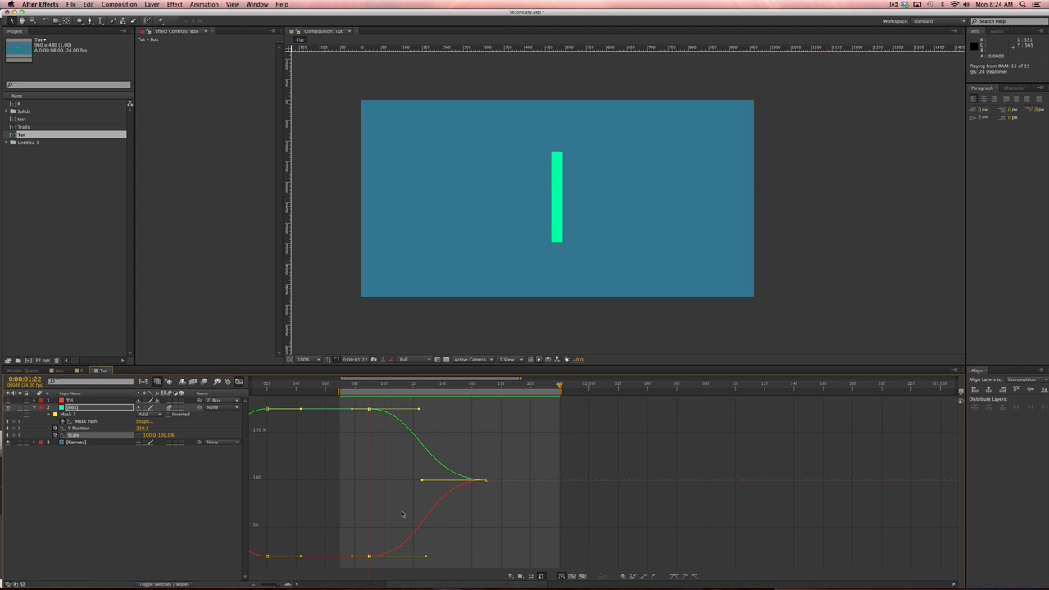
{"action": "key", "text": "space"}
{"action": "left_click", "coordinate": [354, 384]}
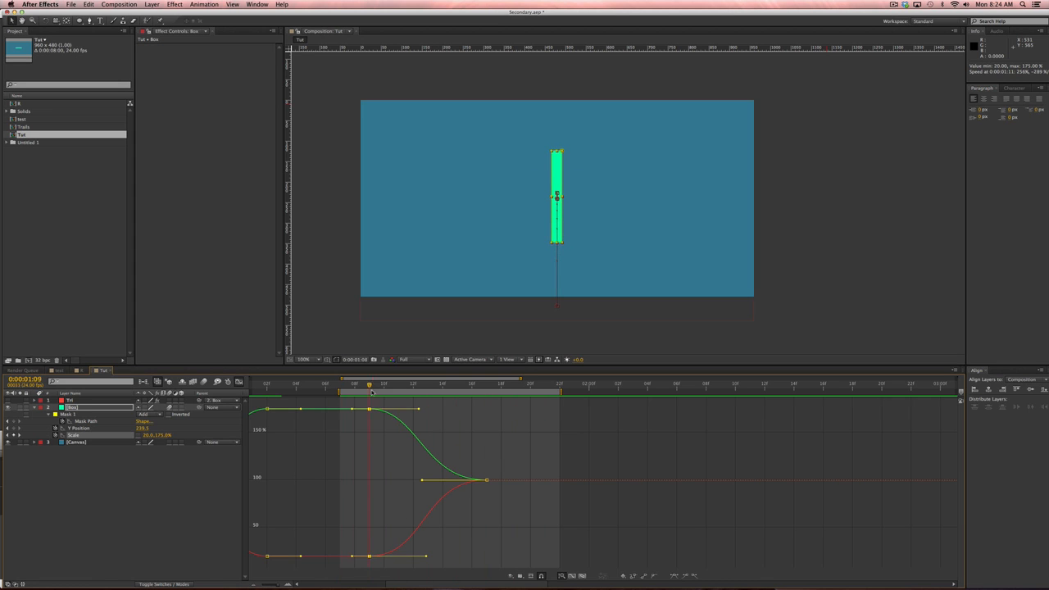
{"action": "key", "text": "shift+Page_Down"}
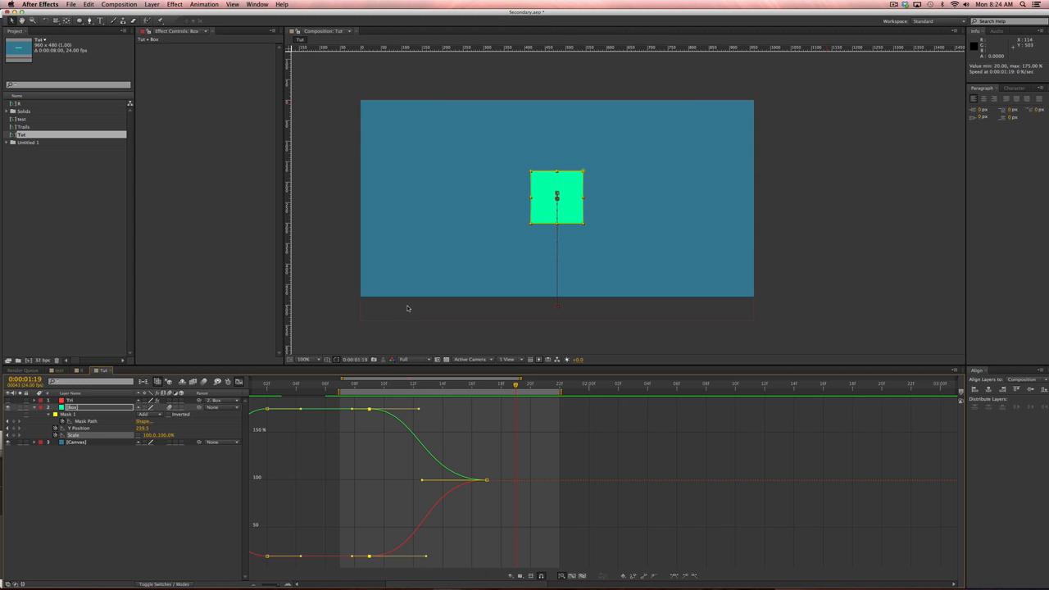
{"action": "key", "text": "space"}
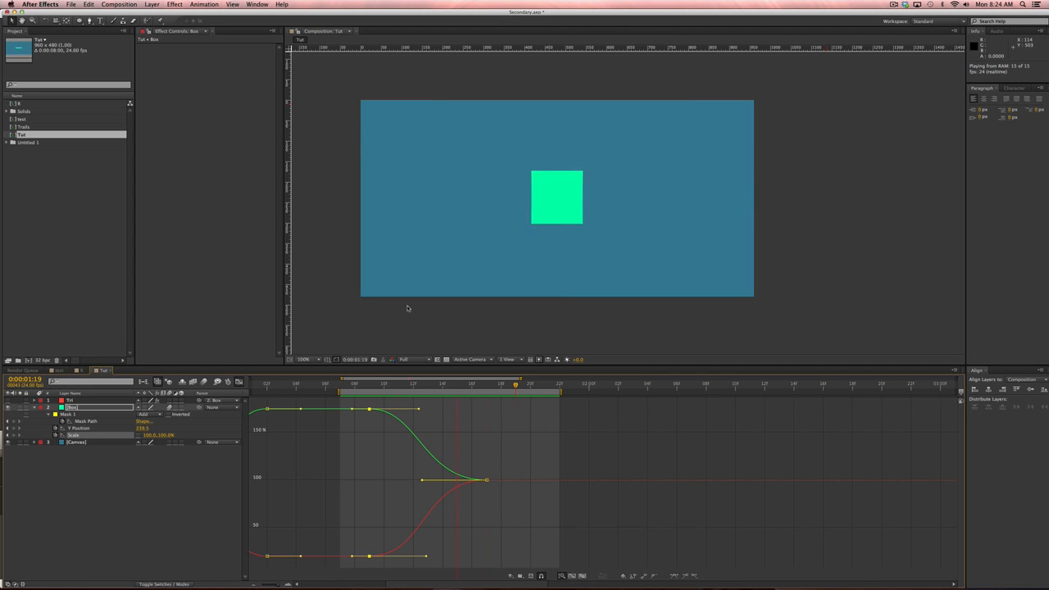
{"action": "key", "text": "space"}
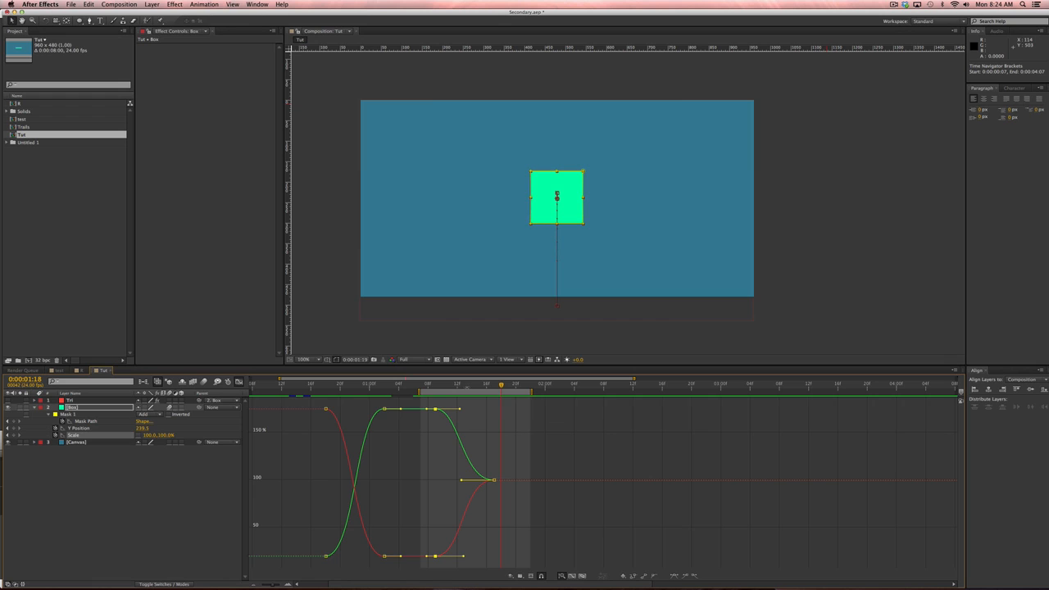
{"action": "left_click_drag", "start_coordinate": [500, 385], "coordinate": [524, 386]}
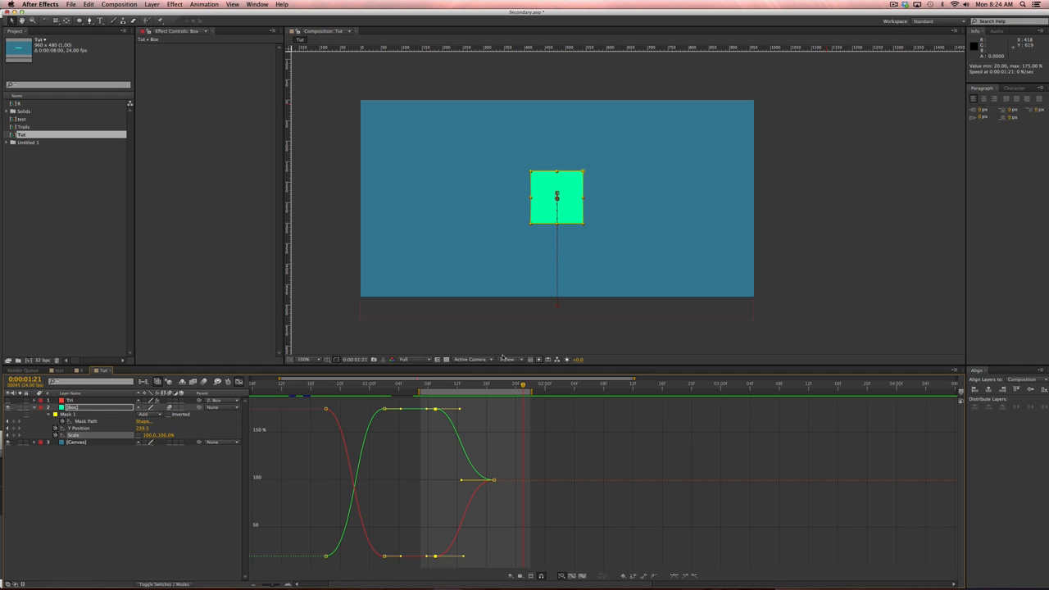
Back in the layer timeline, reveal the Box Scale and add a keyframe at 1:21.
{"action": "left_click", "coordinate": [154, 486]}
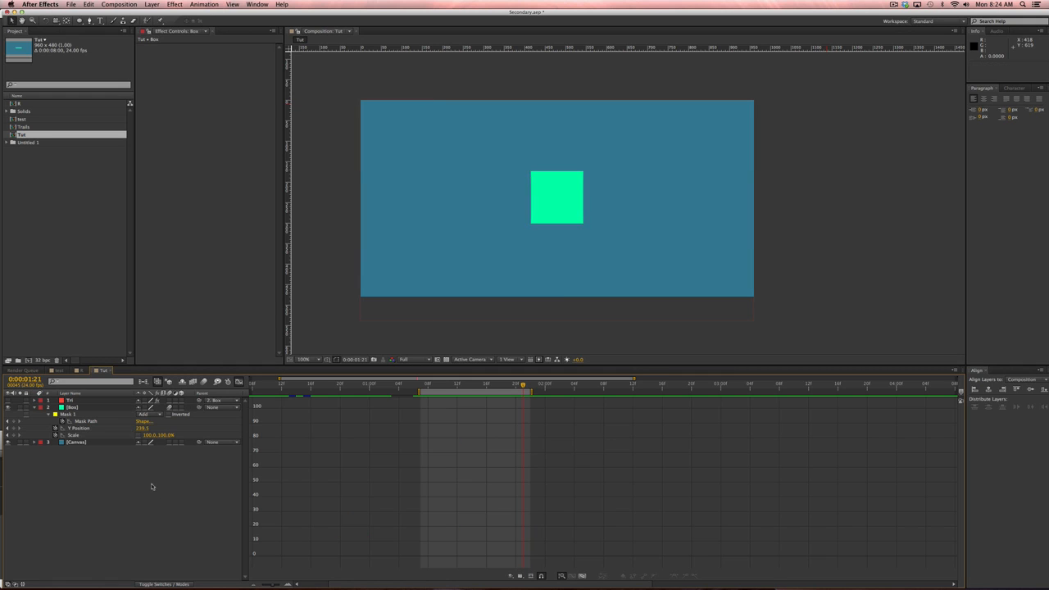
{"action": "left_click", "coordinate": [104, 408]}
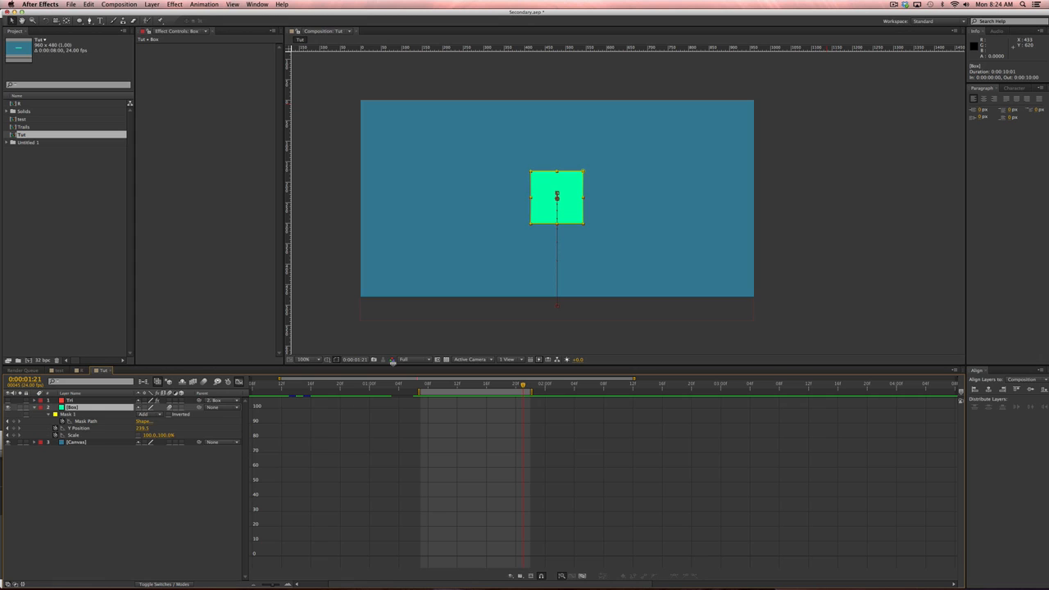
{"action": "left_click", "coordinate": [239, 382]}
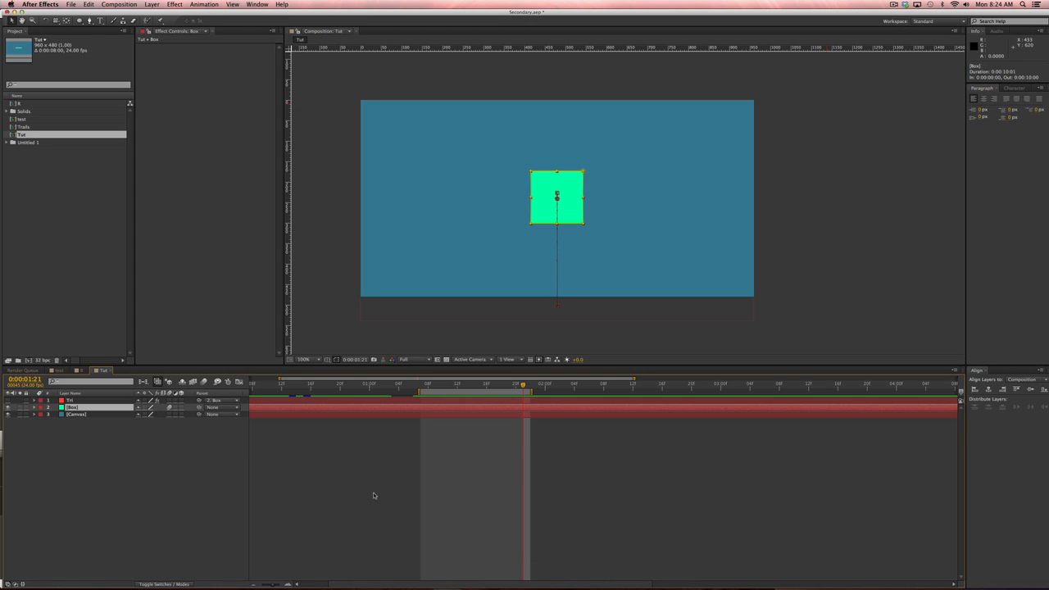
{"action": "key", "text": "s"}
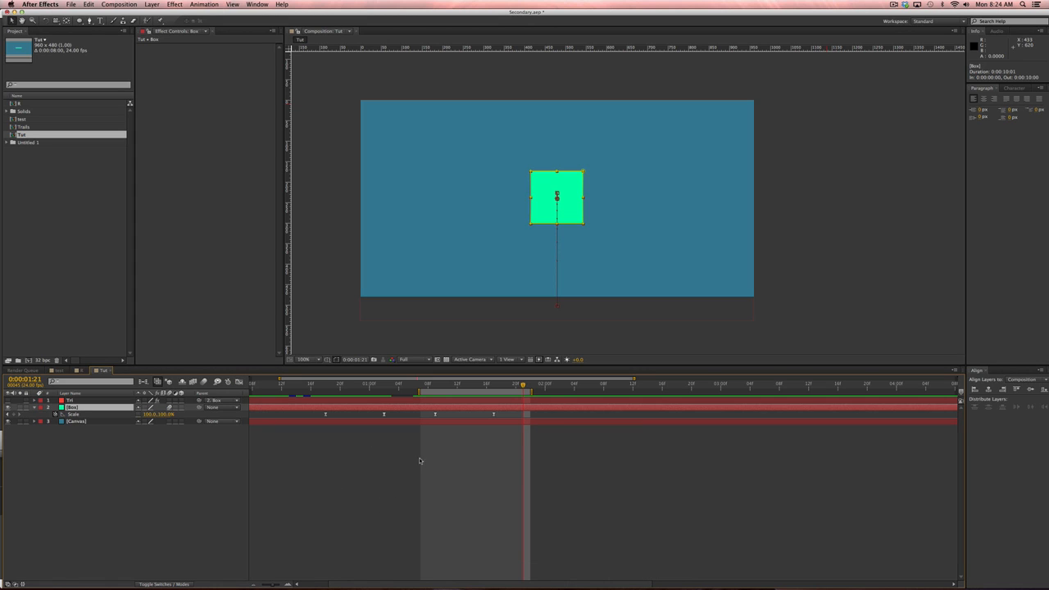
{"action": "left_click", "coordinate": [13, 414]}
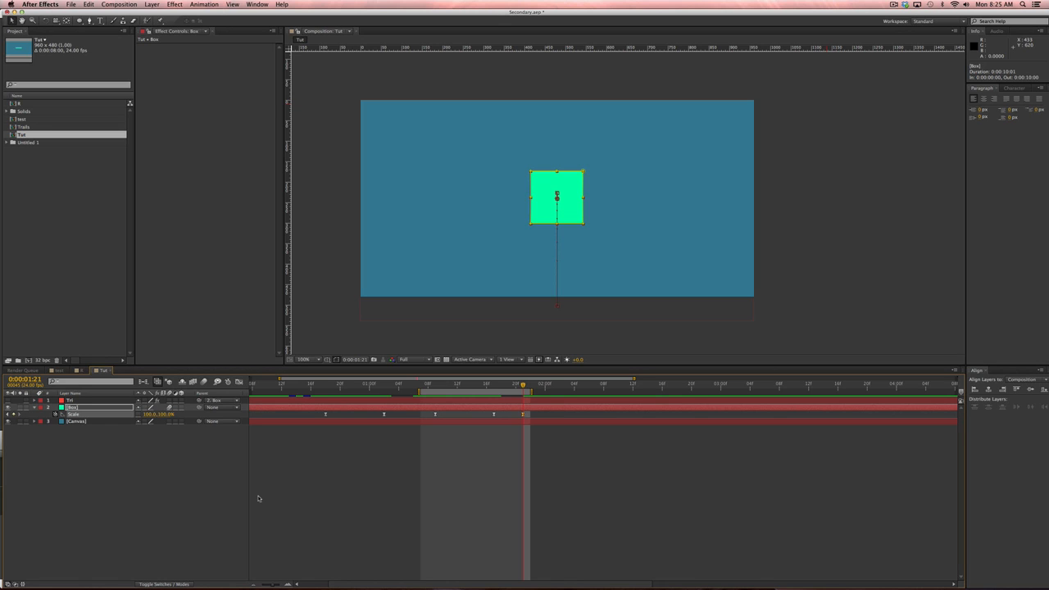
At about 2:03, set the box's Scale to 150%.
{"action": "key", "text": "shift+Page_Down"}
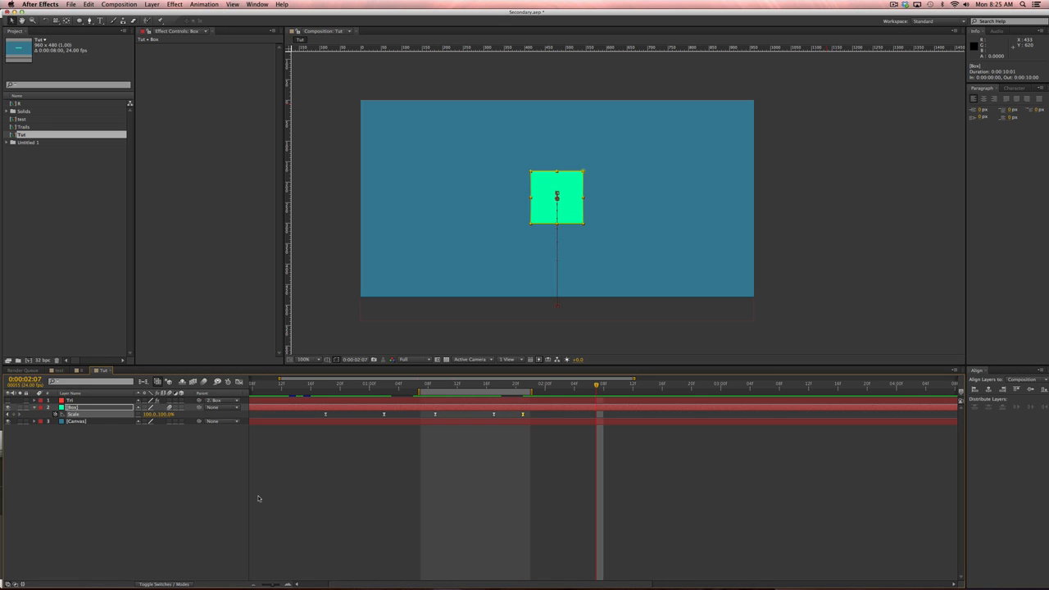
{"action": "key", "text": "shift+Page_Up"}
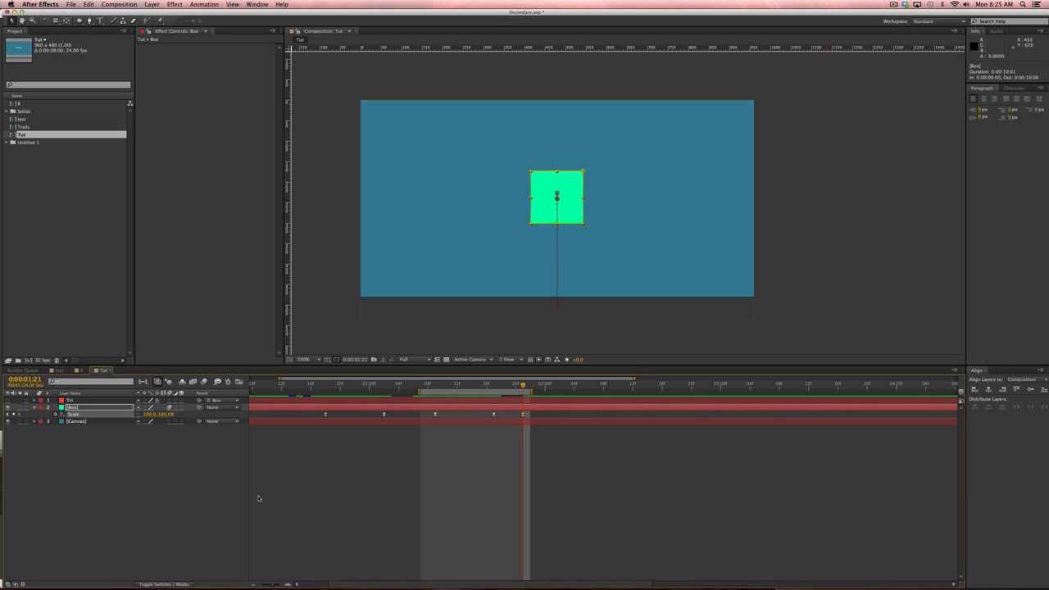
{"action": "key", "text": "space"}
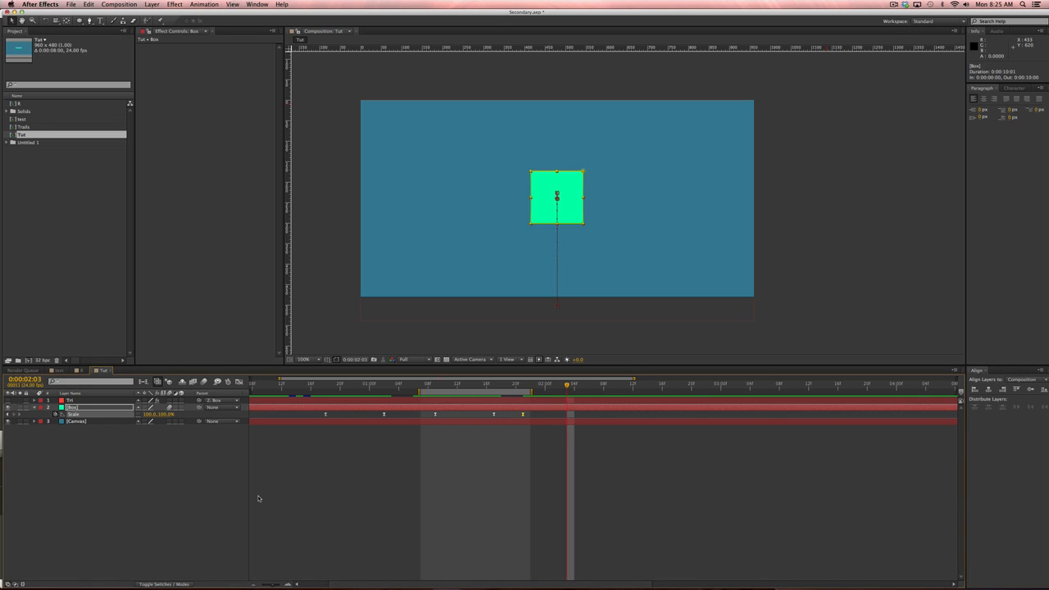
{"action": "left_click", "coordinate": [148, 414]}
{"action": "type", "text": "130"}
{"action": "key", "text": "Return"}
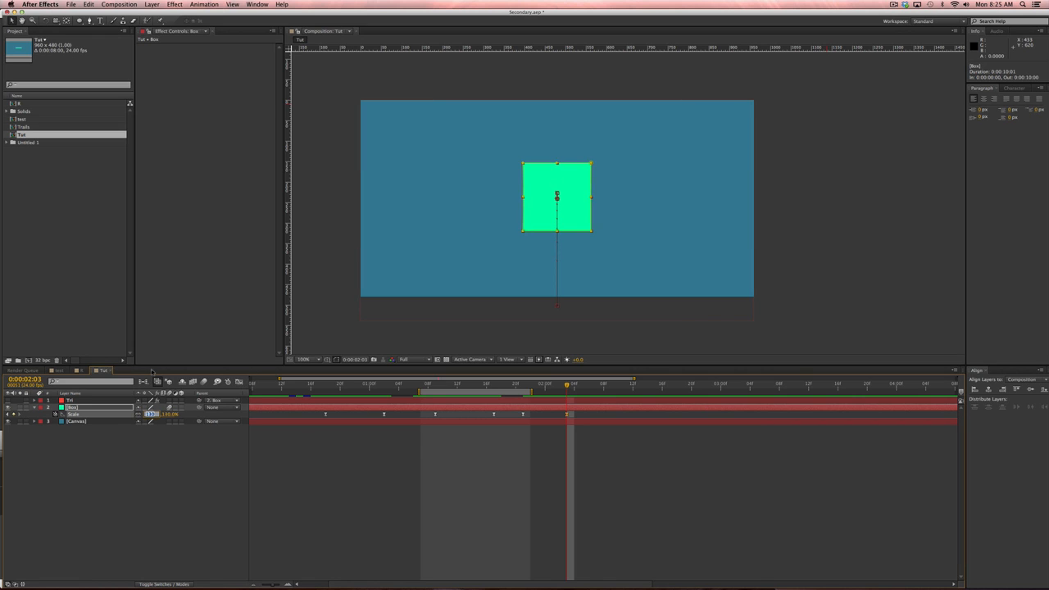
{"action": "type", "text": "150"}
{"action": "key", "text": "Return"}
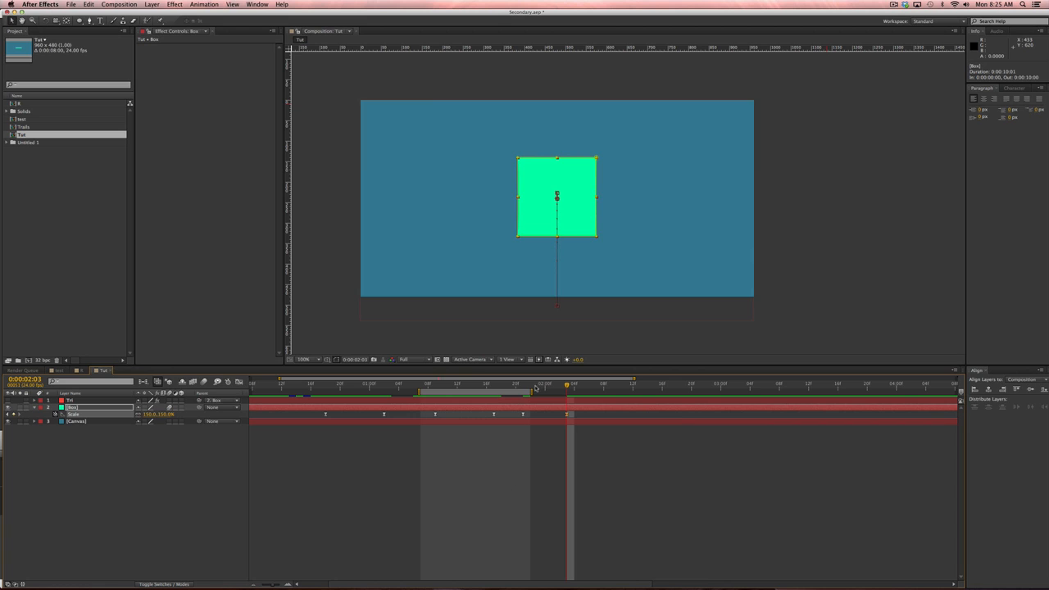
Extend the work area from 1:19 to 2:10, preview, and nudge the 150% keyframe later.
{"action": "left_click_drag", "start_coordinate": [530, 391], "coordinate": [647, 390]}
{"action": "left_click", "coordinate": [508, 386]}
{"action": "key", "text": "b"}
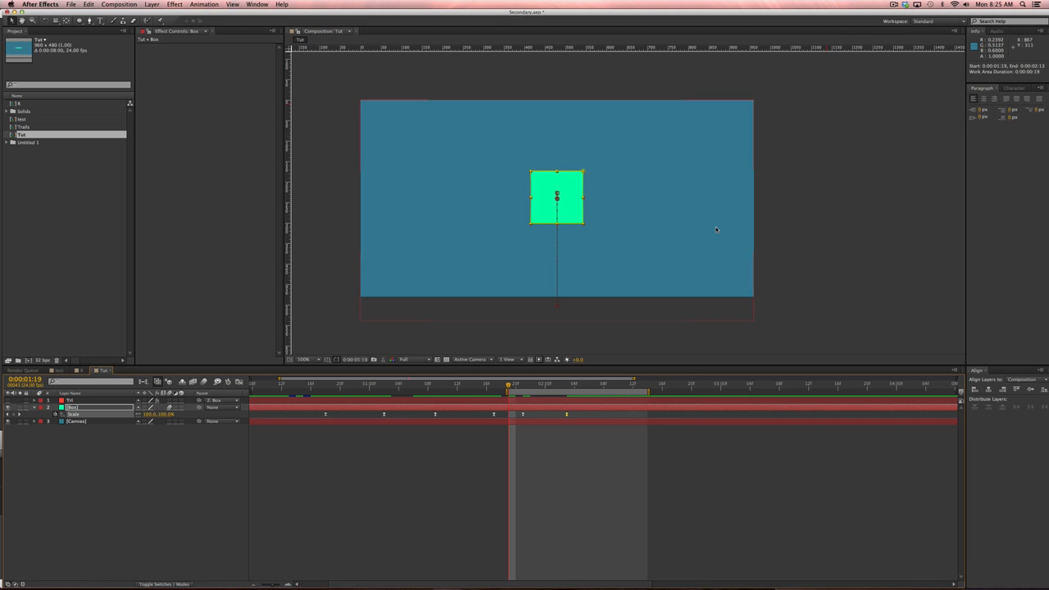
{"action": "key", "text": "KP_0"}
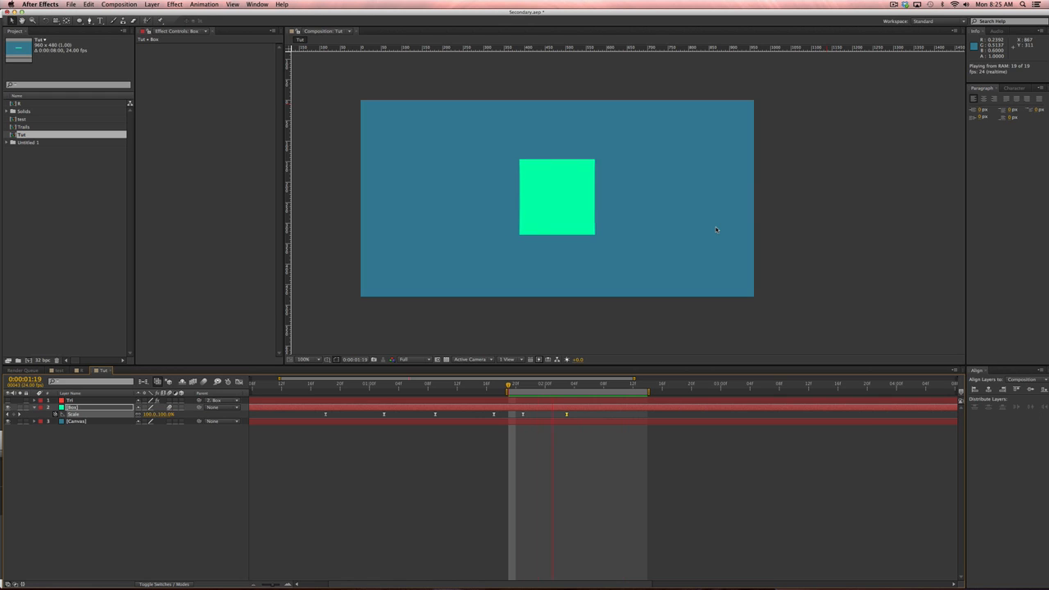
{"action": "key", "text": "space"}
{"action": "left_click_drag", "start_coordinate": [518, 384], "coordinate": [523, 384]}
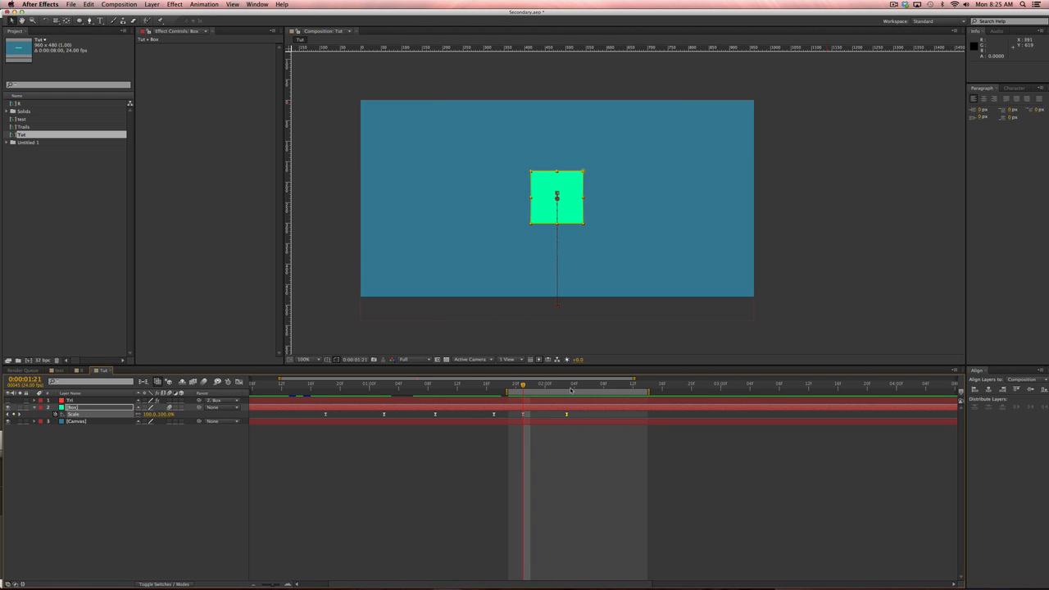
{"action": "left_click", "coordinate": [566, 431]}
{"action": "left_click_drag", "start_coordinate": [566, 415], "coordinate": [581, 415]}
Add a 95% Scale dip keyframe at 1:23.
{"action": "key", "text": "Page_Down"}
{"action": "key", "text": "Page_Down"}
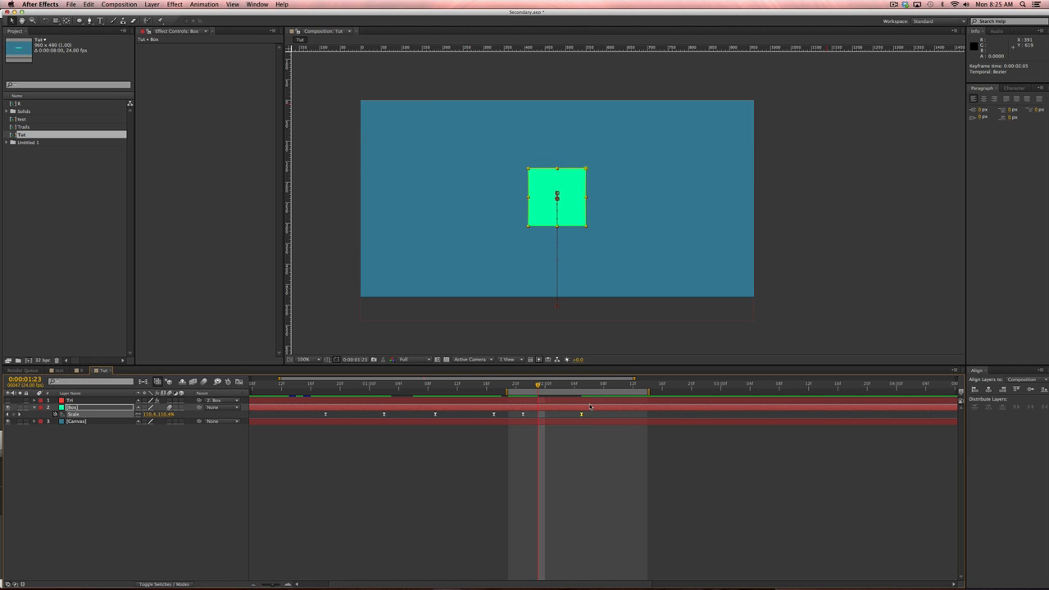
{"action": "left_click", "coordinate": [154, 414]}
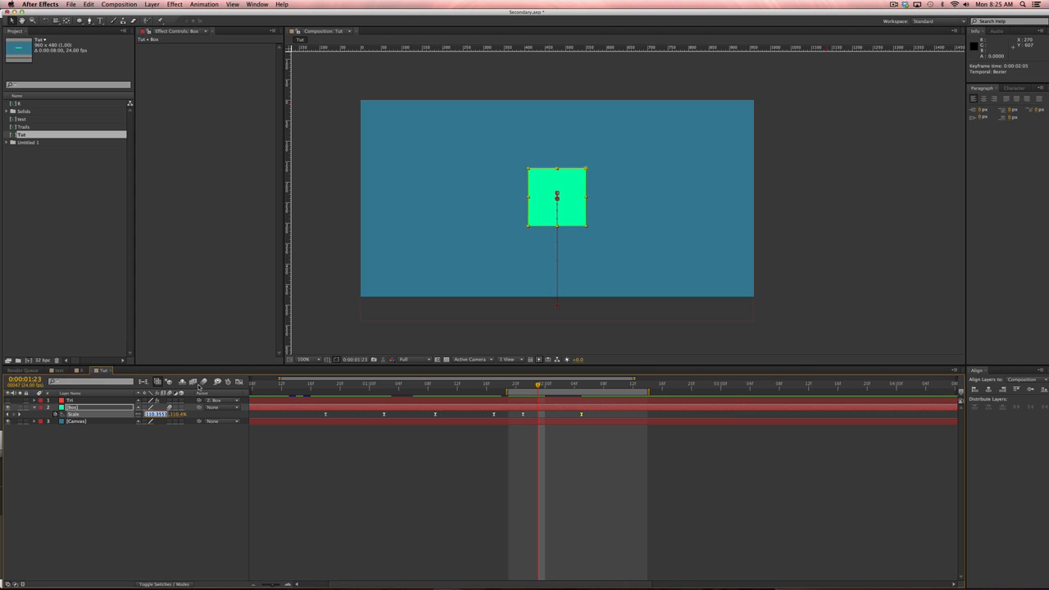
{"action": "left_click", "coordinate": [481, 464]}
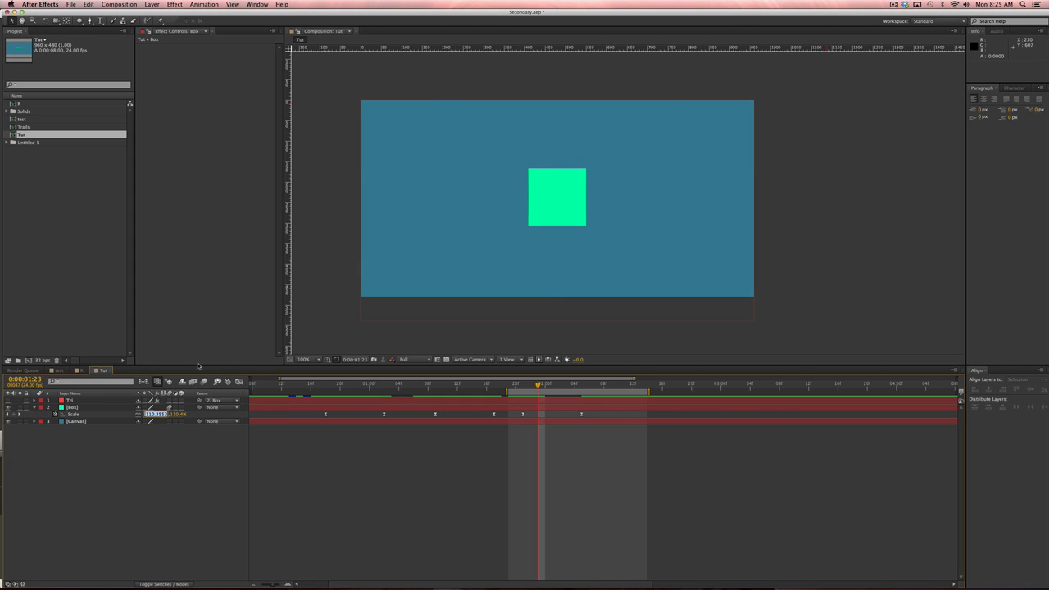
{"action": "type", "text": "95"}
{"action": "key", "text": "Return"}
RAM-preview the bounce starting from 1:21.
{"action": "left_click", "coordinate": [522, 385]}
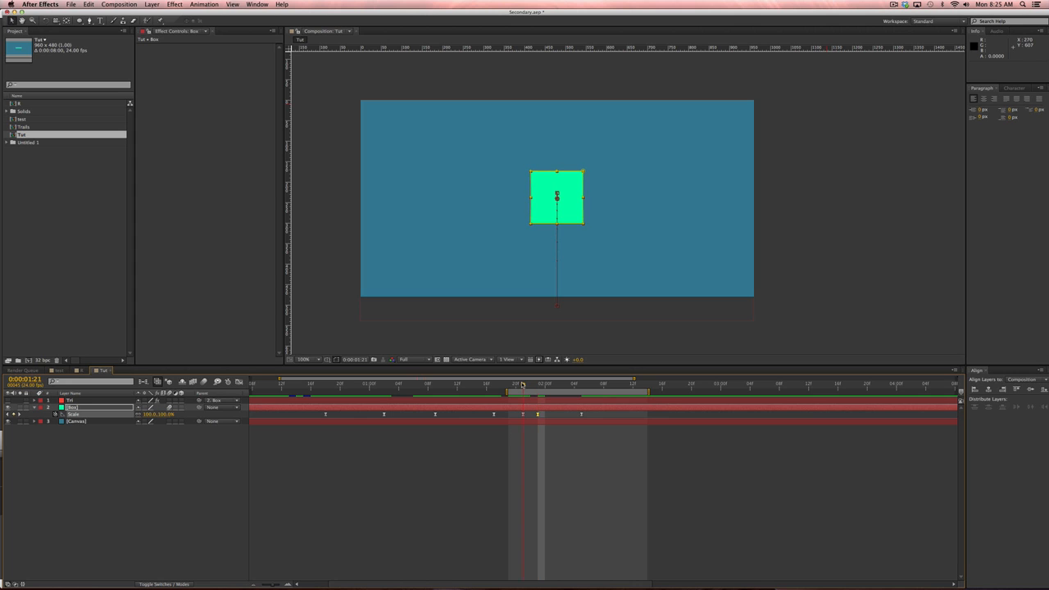
{"action": "left_click_drag", "start_coordinate": [522, 385], "coordinate": [582, 383]}
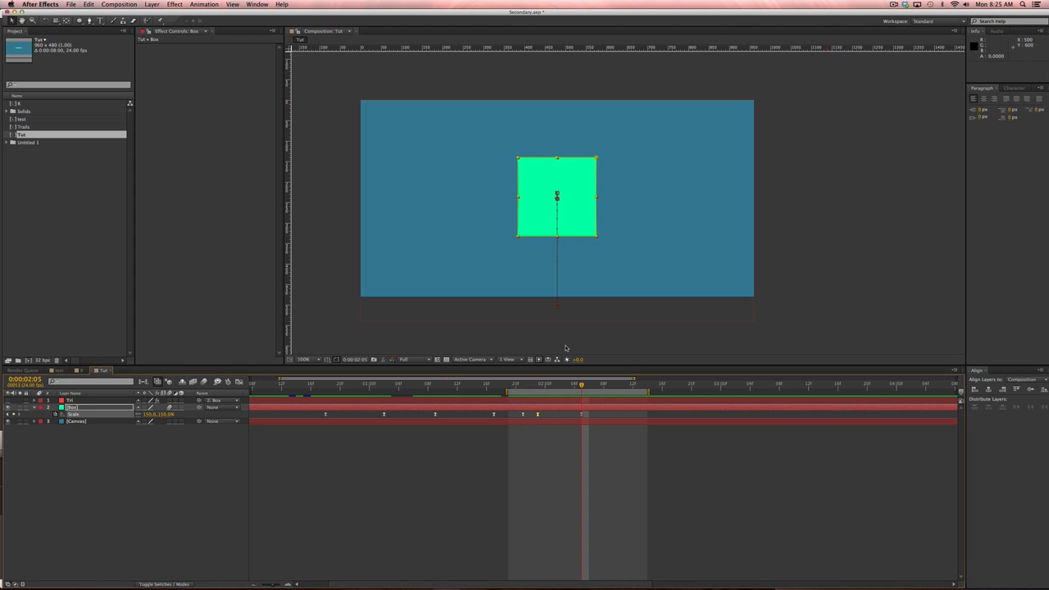
{"action": "key", "text": "KP_0"}
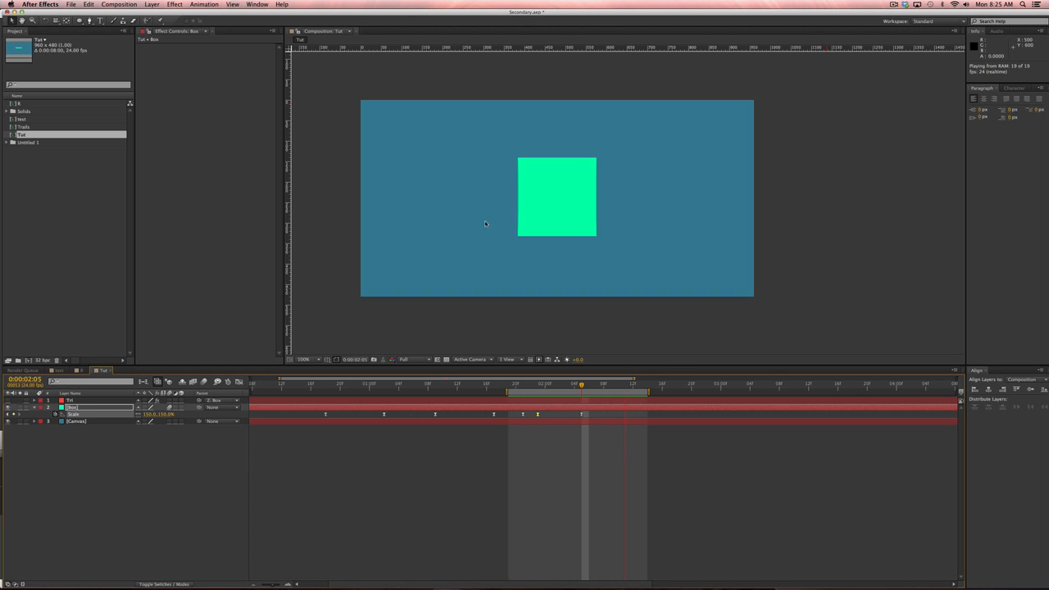
{"action": "left_click", "coordinate": [265, 442]}
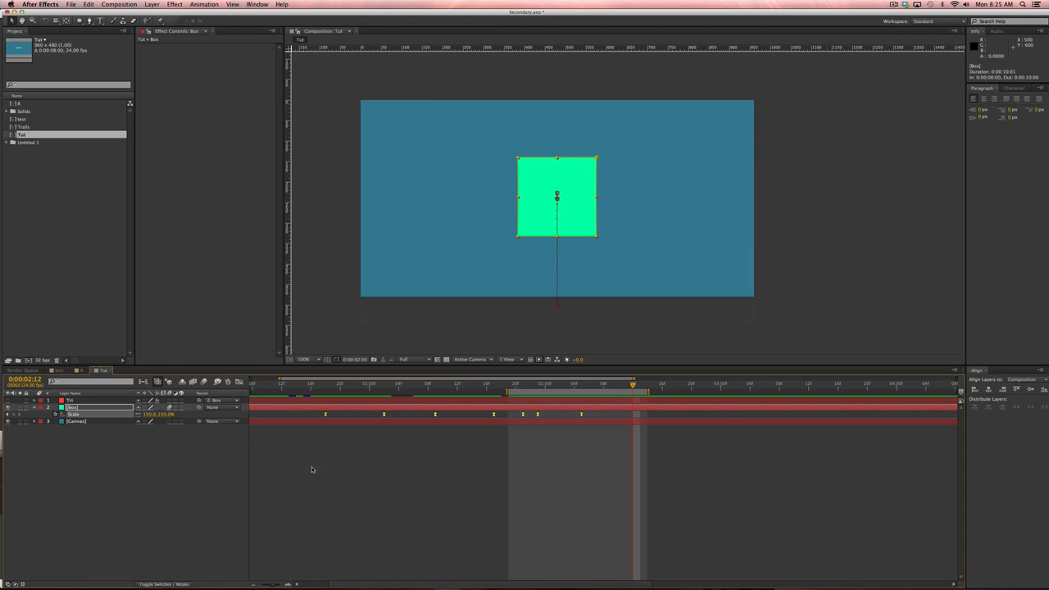
Show the Box Scale curve in the Graph Editor, zoomed around 1:22.
{"action": "left_click", "coordinate": [276, 516]}
{"action": "left_click", "coordinate": [342, 407]}
{"action": "left_click", "coordinate": [239, 382]}
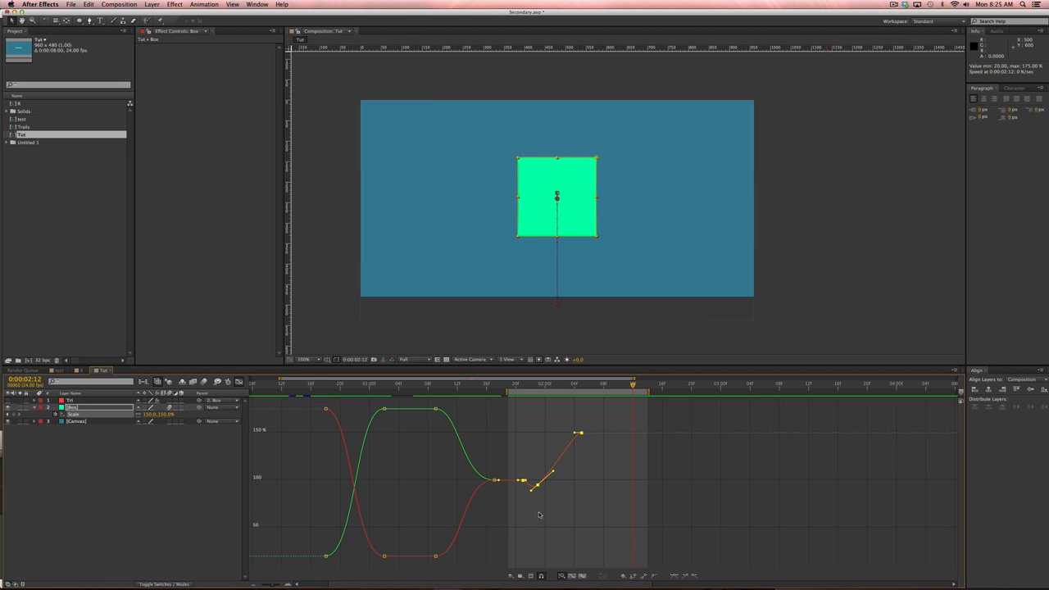
{"action": "left_click", "coordinate": [530, 383]}
{"action": "key", "text": "equal"}
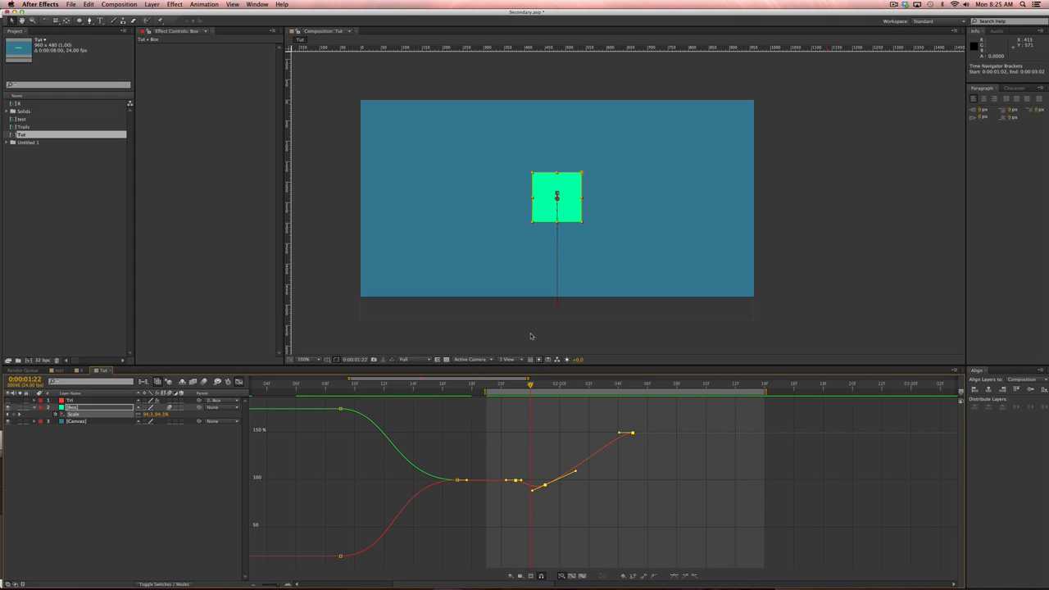
Easy Ease the 95% dip keyframe and adjust handles to ease into the 150% keyframe.
{"action": "mouse_move", "coordinate": [522, 481]}
{"action": "left_mouse_down"}
{"action": "mouse_move", "coordinate": [562, 488]}
{"action": "mouse_move", "coordinate": [508, 486]}
{"action": "mouse_move", "coordinate": [532, 483]}
{"action": "left_mouse_up"}
{"action": "left_click", "coordinate": [553, 490]}
{"action": "key", "text": "F9"}
{"action": "left_click", "coordinate": [559, 499]}
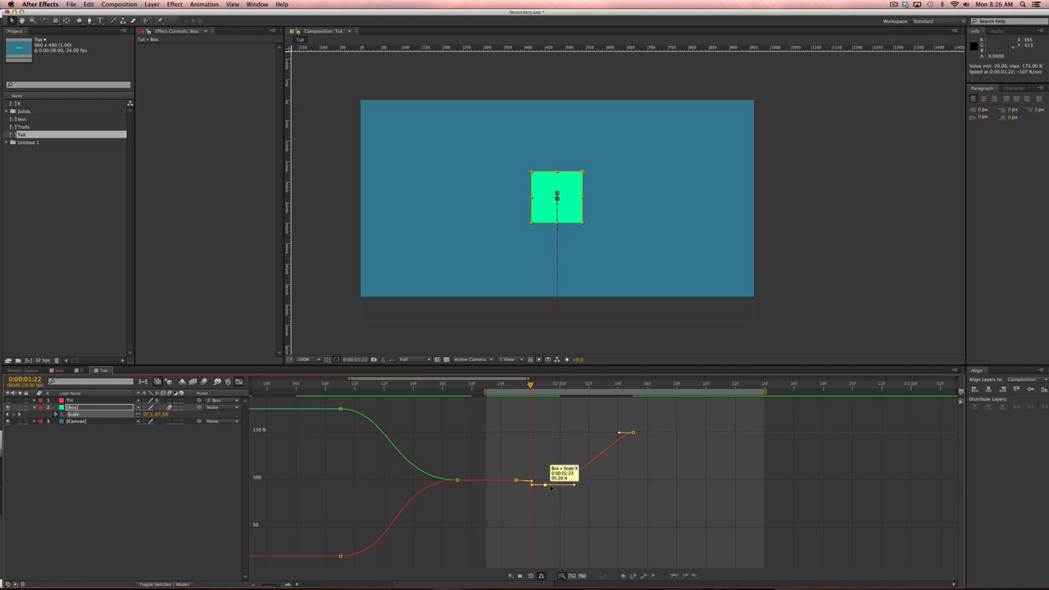
{"action": "left_click", "coordinate": [545, 485]}
{"action": "left_click_drag", "start_coordinate": [621, 433], "coordinate": [595, 433]}
{"action": "left_click_drag", "start_coordinate": [598, 487], "coordinate": [606, 484]}
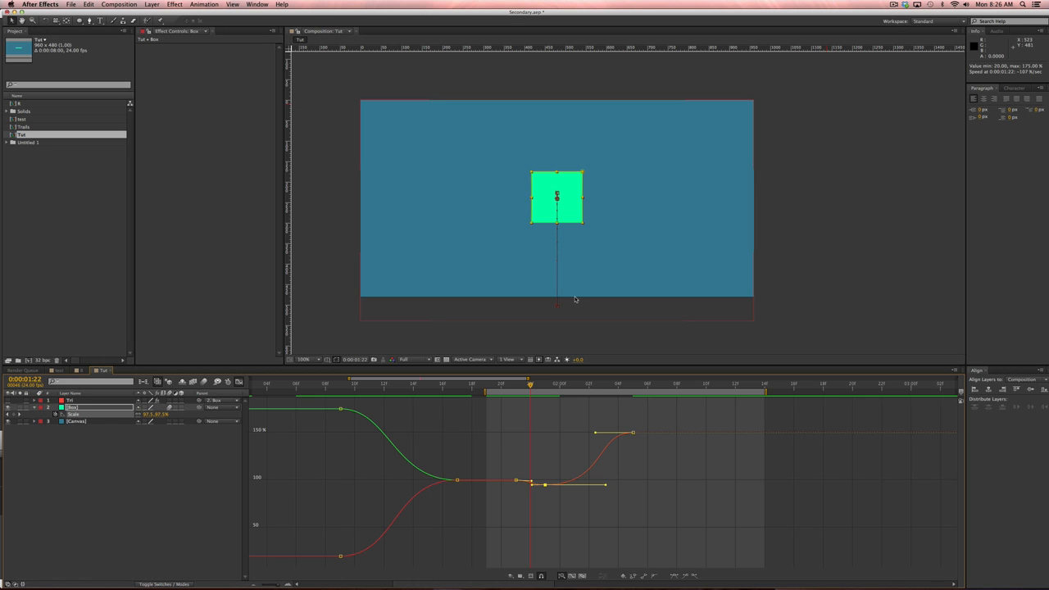
RAM-preview and scrub through the eased bounce.
{"action": "key", "text": "space"}
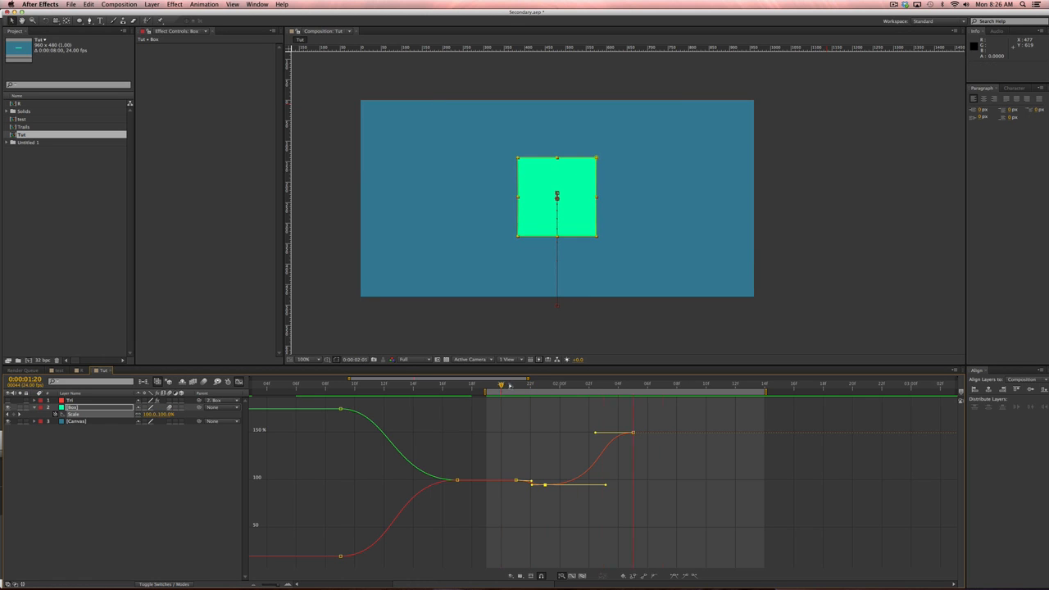
{"action": "key", "text": "KP_0"}
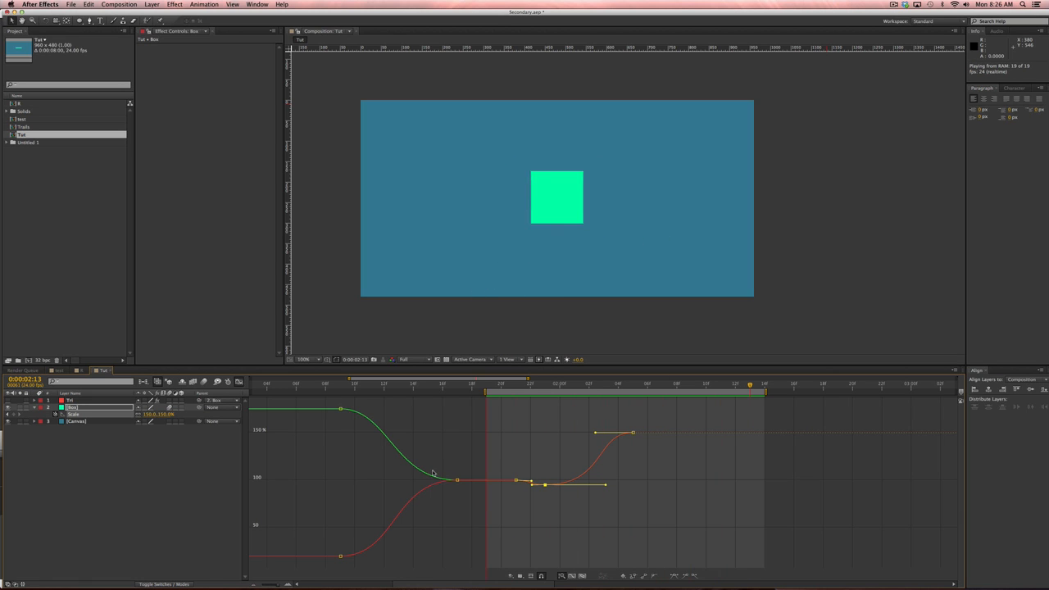
{"action": "left_click", "coordinate": [593, 388]}
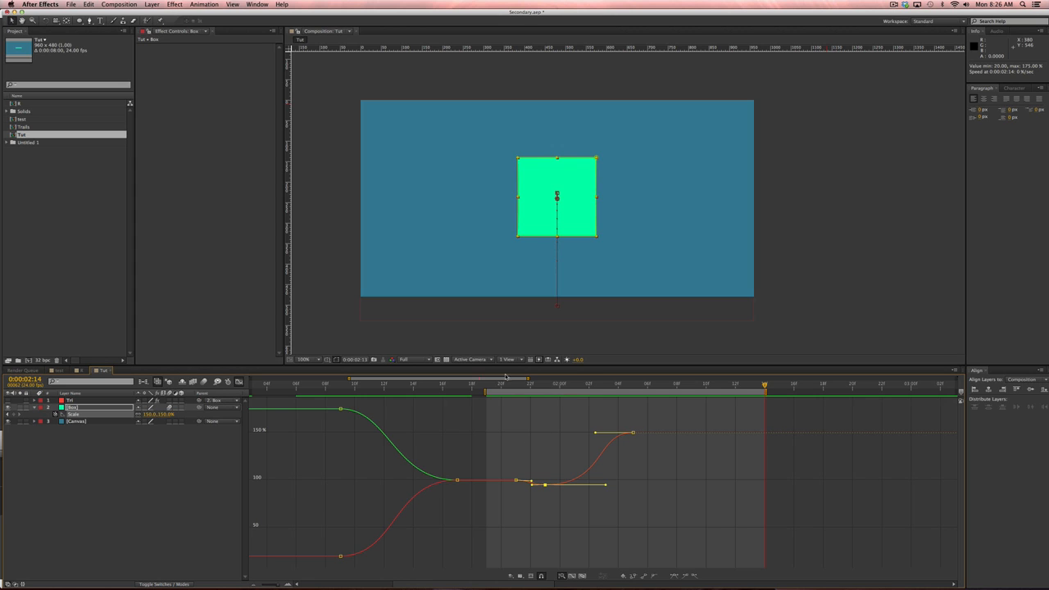
{"action": "left_click_drag", "start_coordinate": [502, 384], "coordinate": [545, 412]}
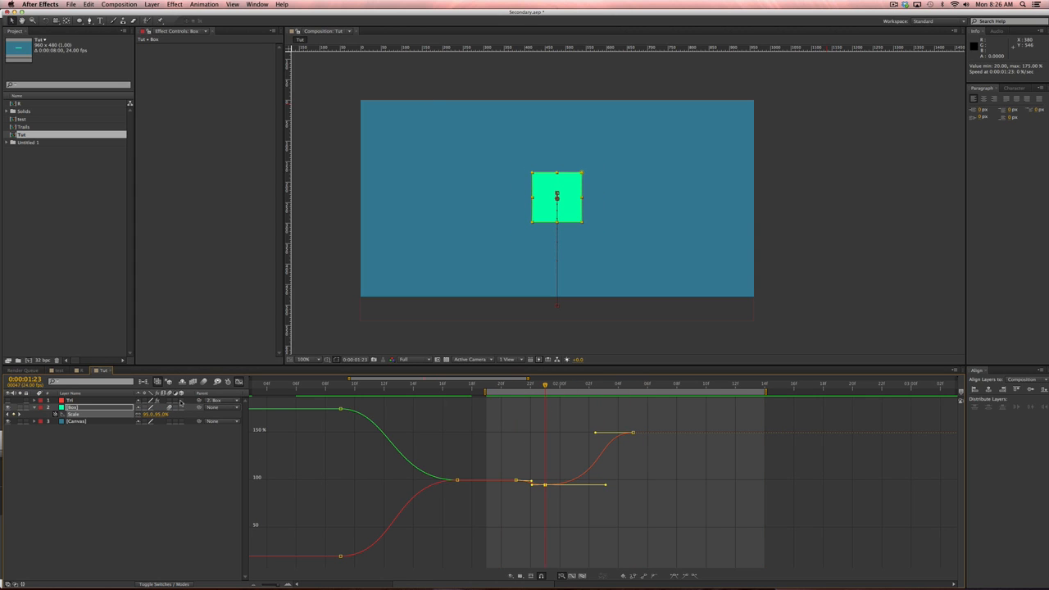
Make the Tri layer visible and set a Scale keyframe on it near 2:05.
{"action": "left_click", "coordinate": [8, 400]}
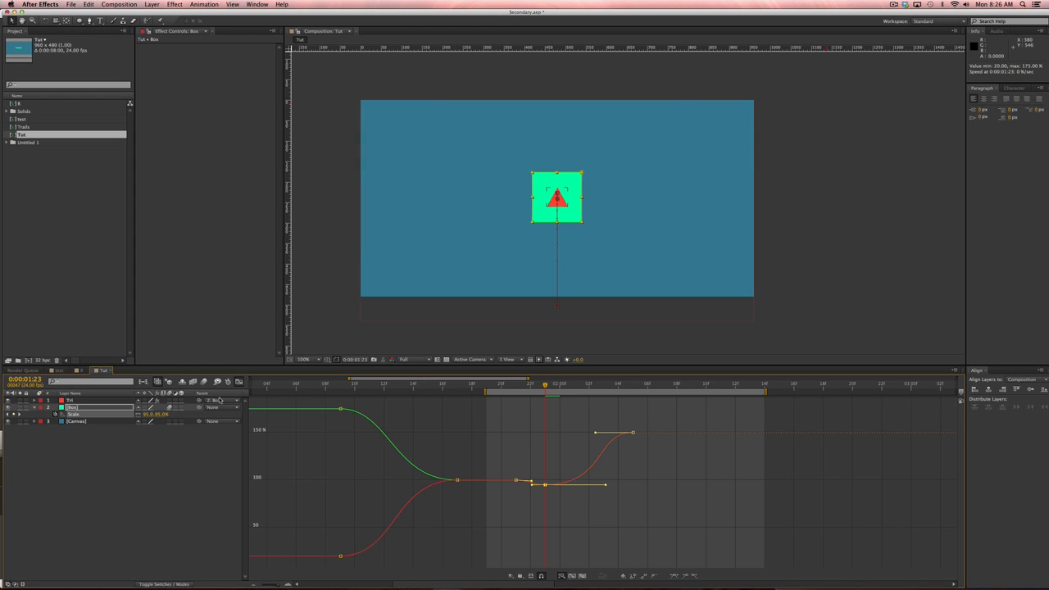
{"action": "key", "text": "space"}
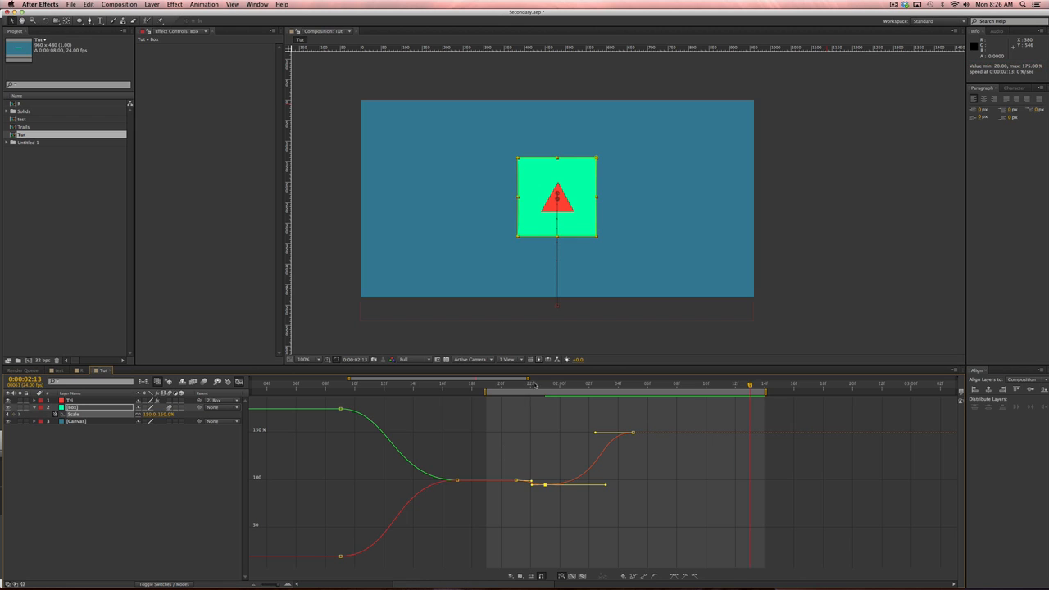
{"action": "left_click_drag", "start_coordinate": [534, 385], "coordinate": [635, 386]}
{"action": "left_click", "coordinate": [242, 384]}
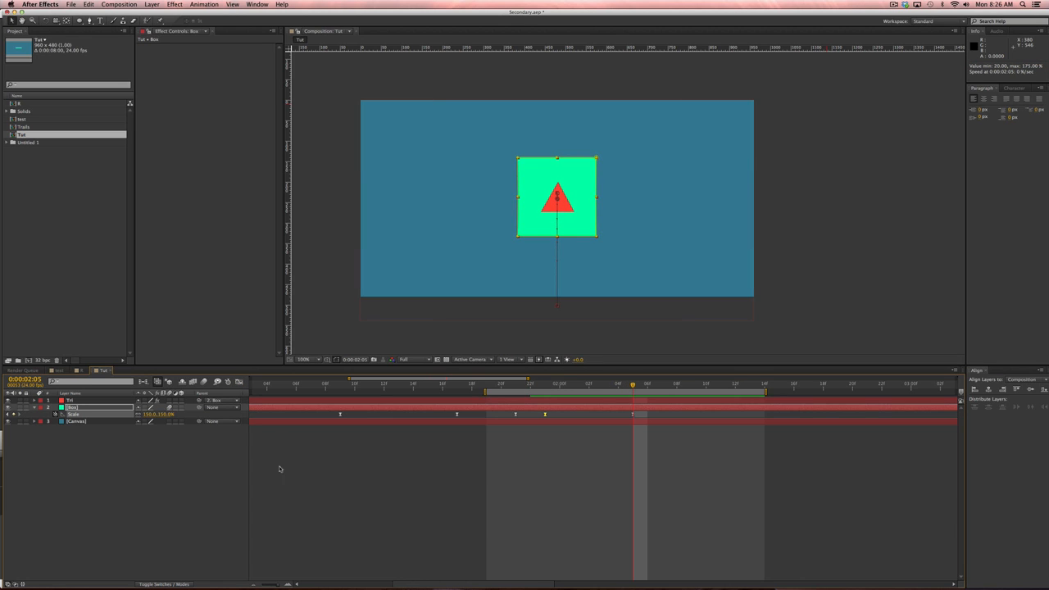
{"action": "left_click", "coordinate": [123, 401]}
{"action": "key", "text": "alt+s"}
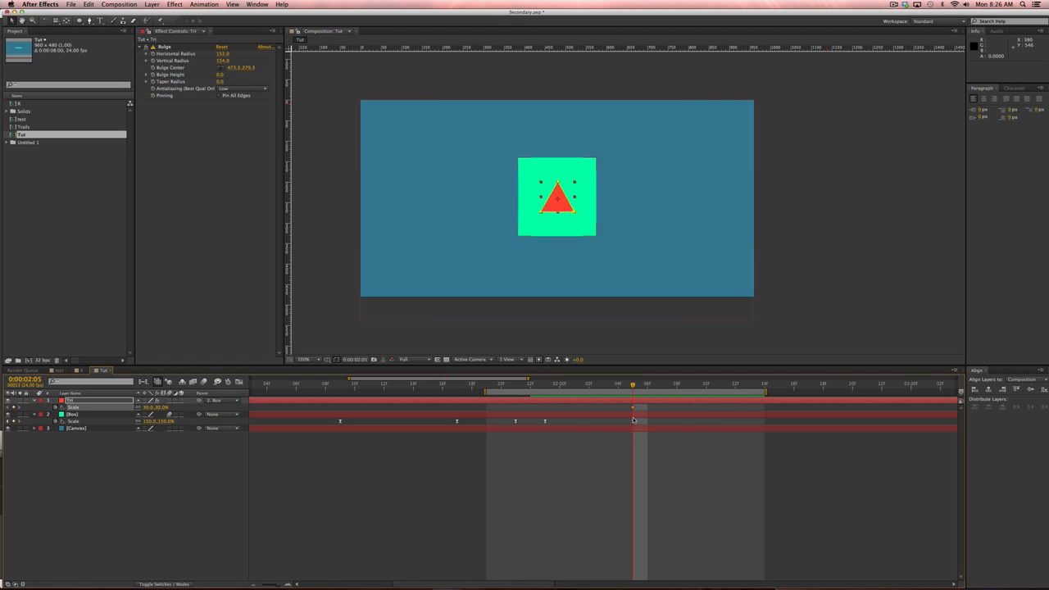
Set the triangle's Scale to 0% at 1:23 and trim its in-point to 1:23.
{"action": "left_click", "coordinate": [547, 387]}
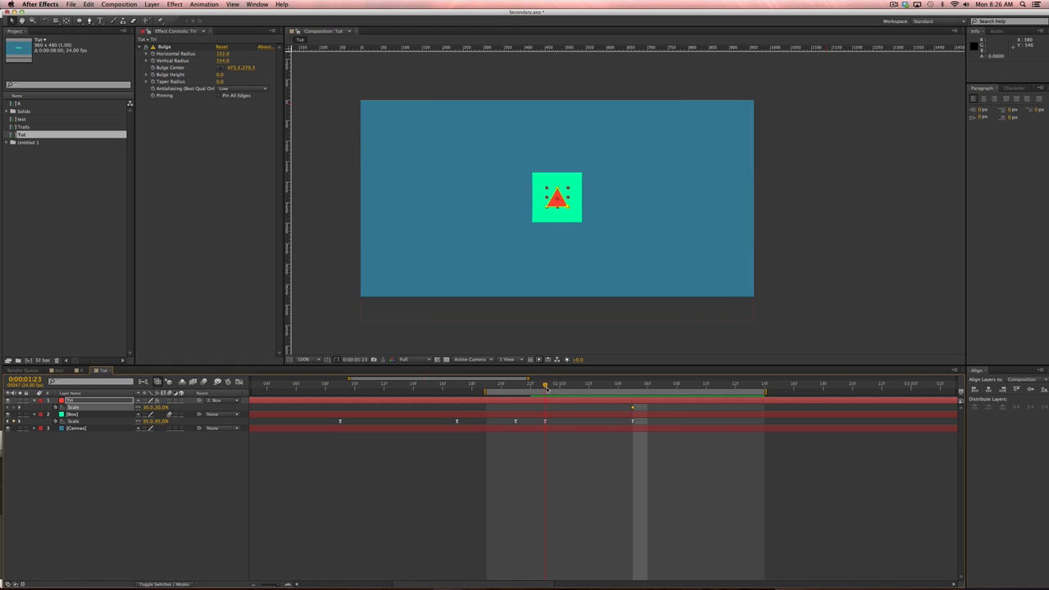
{"action": "left_click", "coordinate": [151, 407]}
{"action": "type", "text": "0"}
{"action": "key", "text": "Return"}
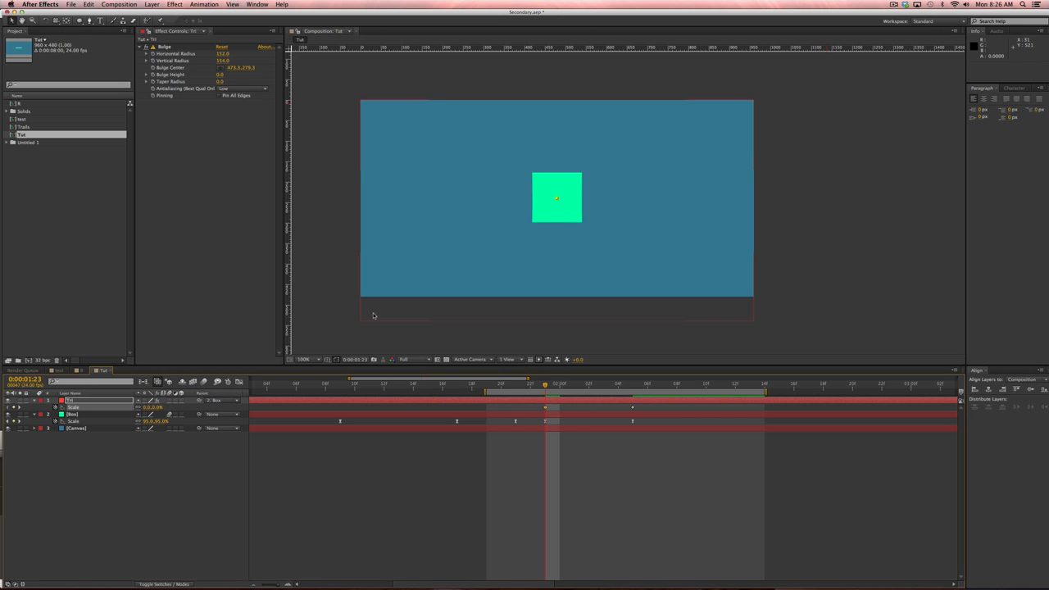
{"action": "key", "text": "alt+bracketleft"}
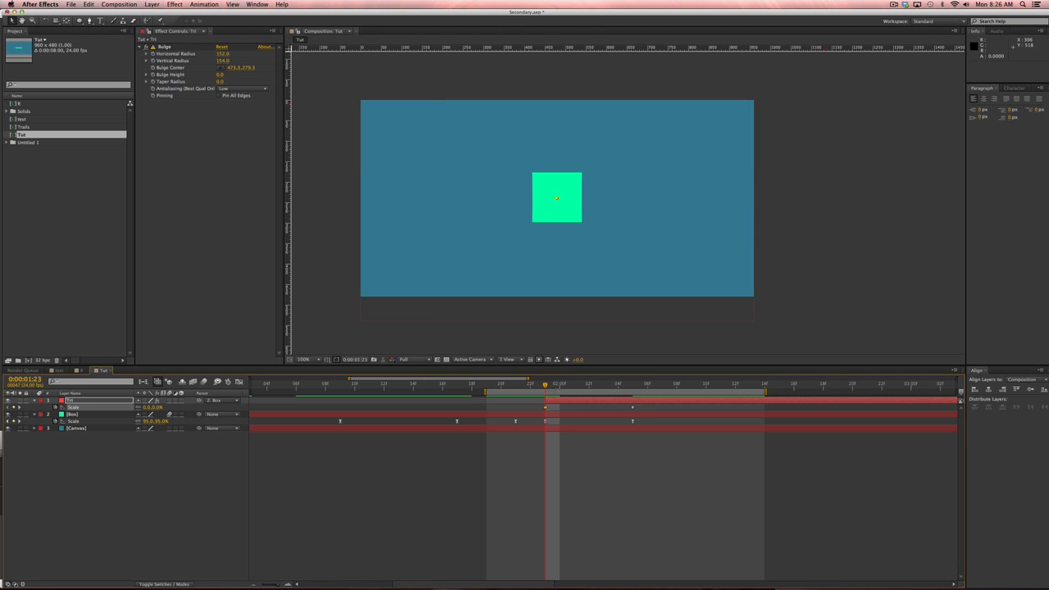
Easy Ease both triangle Scale keyframes and lengthen the starting keyframe's ease-out in the graph.
{"action": "left_click_drag", "start_coordinate": [522, 384], "coordinate": [634, 384]}
{"action": "left_click_drag", "start_coordinate": [531, 406], "coordinate": [640, 407]}
{"action": "key", "text": "F9"}
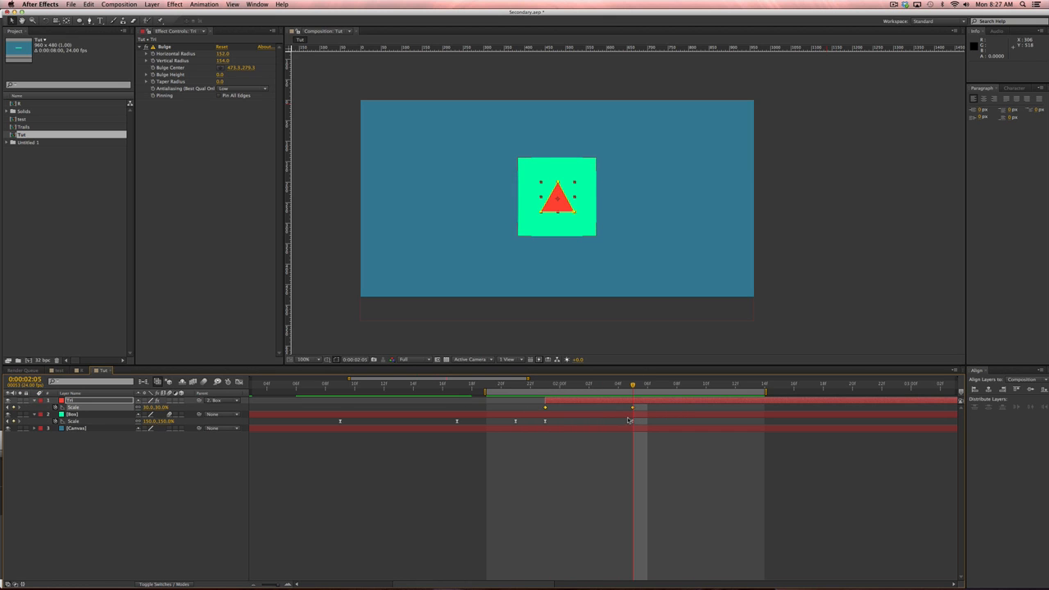
{"action": "left_click", "coordinate": [238, 382]}
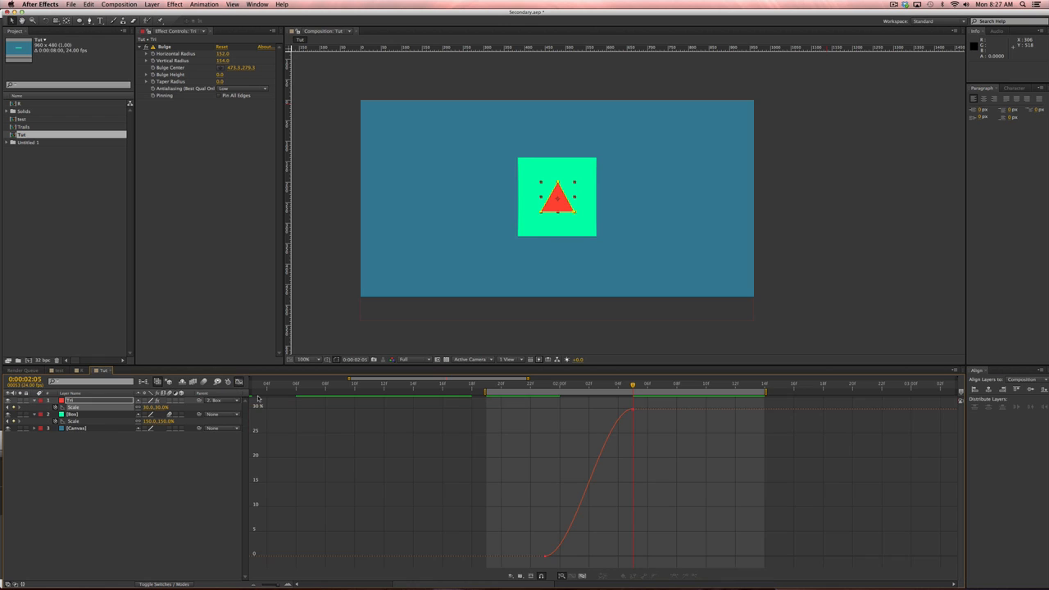
{"action": "left_click", "coordinate": [545, 557]}
{"action": "left_click_drag", "start_coordinate": [575, 556], "coordinate": [601, 556]}
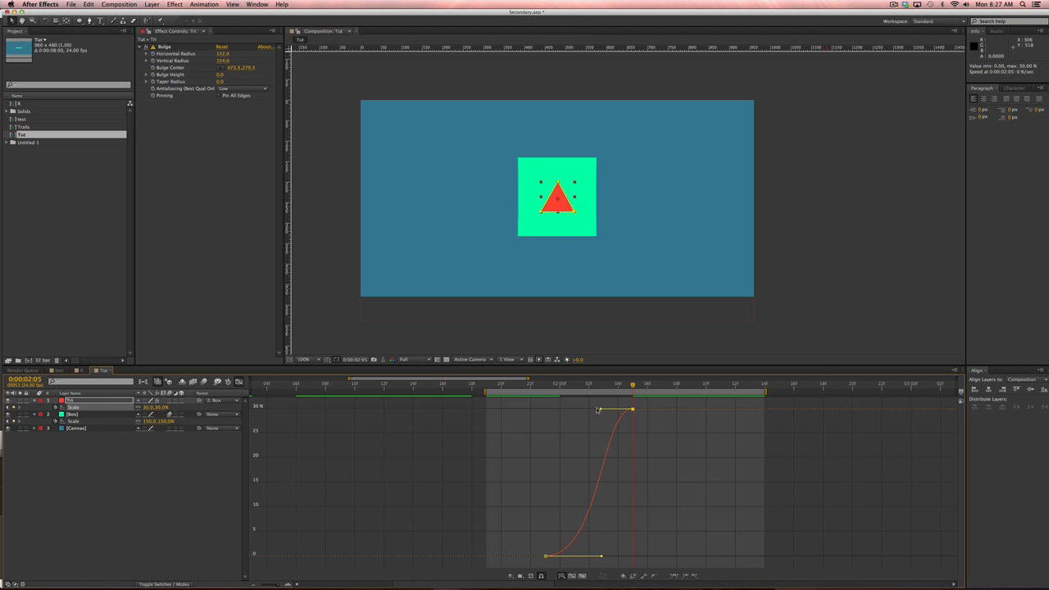
{"action": "left_click_drag", "start_coordinate": [604, 409], "coordinate": [587, 409]}
{"action": "left_click", "coordinate": [238, 382]}
Preview the box and triangle animation from 1:20.
{"action": "left_click", "coordinate": [629, 508]}
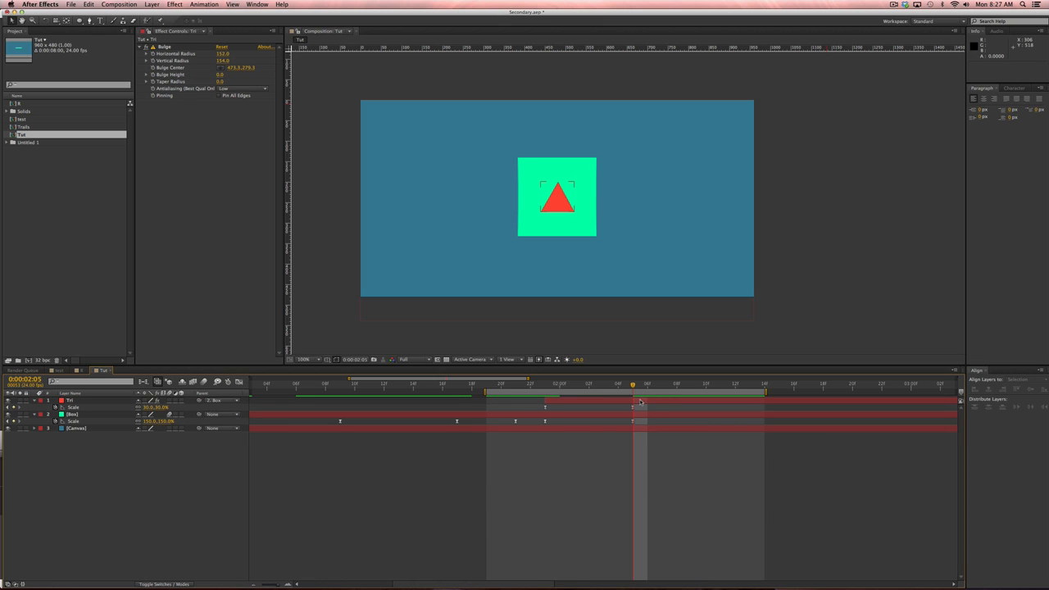
{"action": "mouse_move", "coordinate": [515, 386]}
{"action": "left_mouse_down"}
{"action": "mouse_move", "coordinate": [576, 384]}
{"action": "mouse_move", "coordinate": [501, 386]}
{"action": "left_mouse_up"}
{"action": "key", "text": "KP_0"}
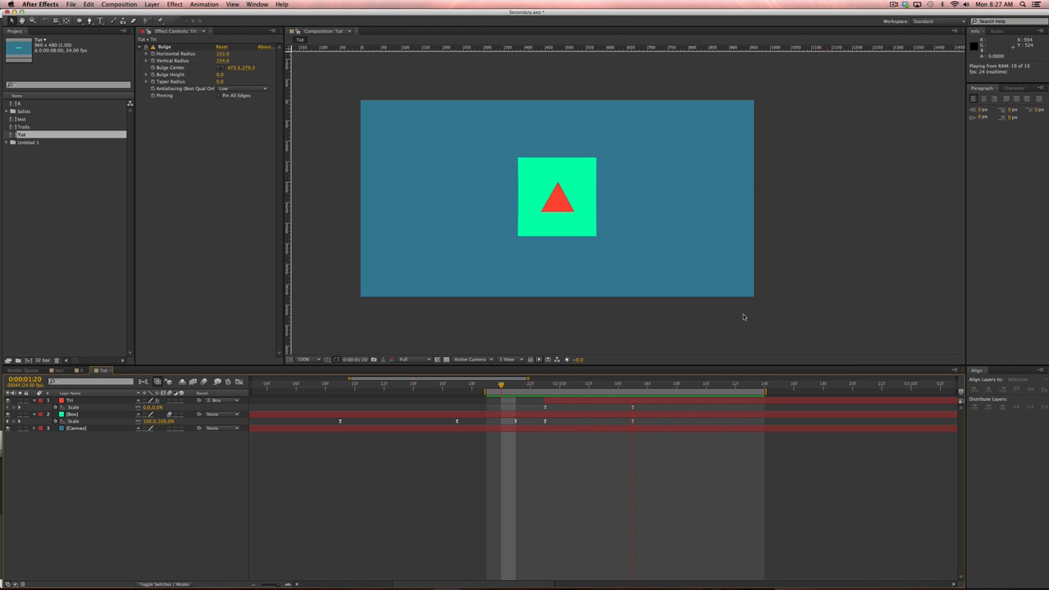
{"action": "key", "text": "space"}
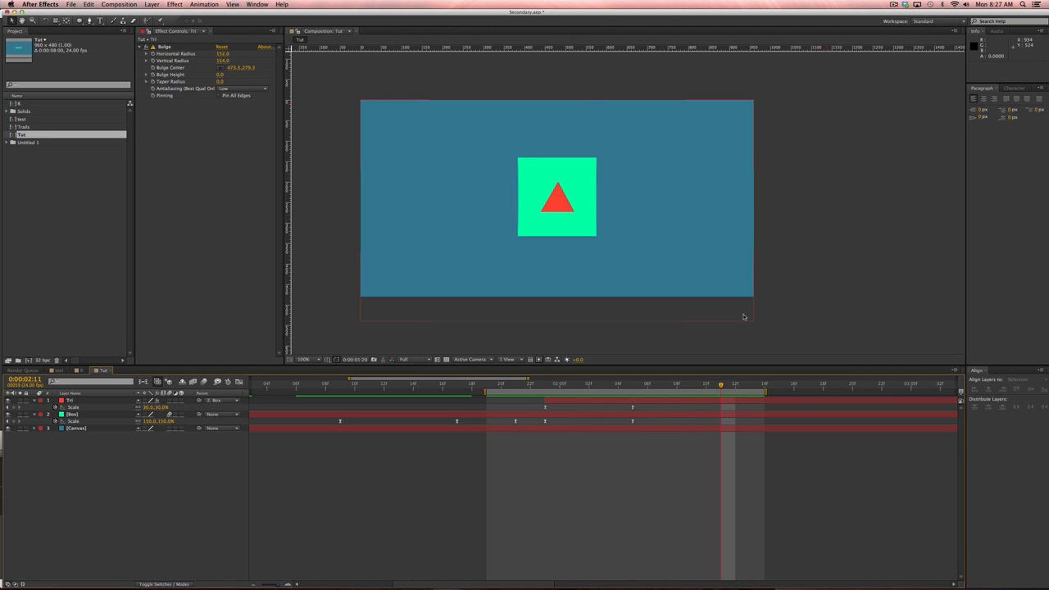
Shift the triangle's timing a frame at a time, previewing, then move it two frames earlier.
{"action": "left_click", "coordinate": [566, 400]}
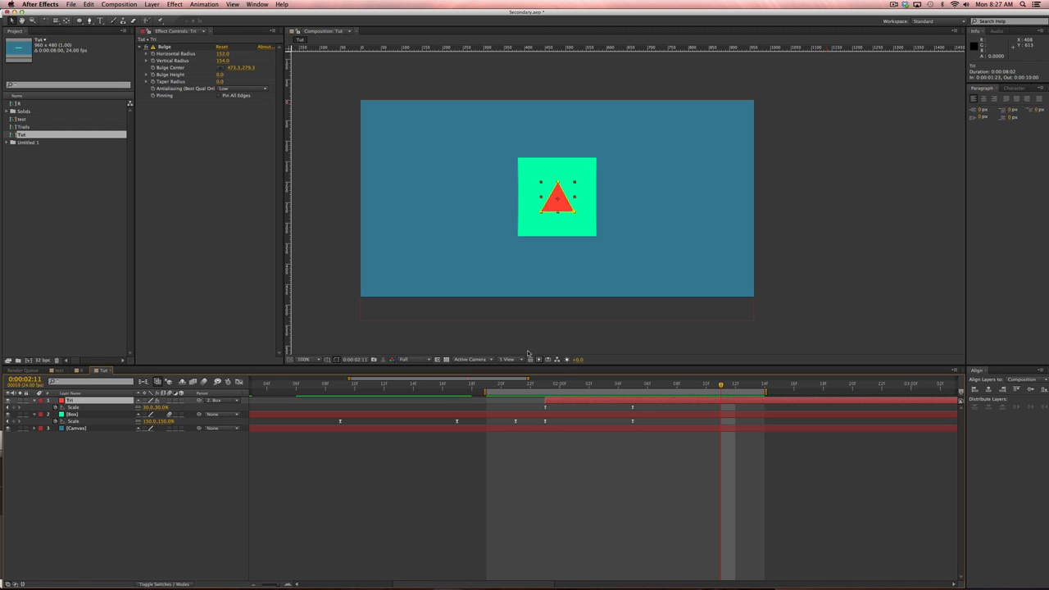
{"action": "key", "text": "alt+Page_Down"}
{"action": "key", "text": "KP_0"}
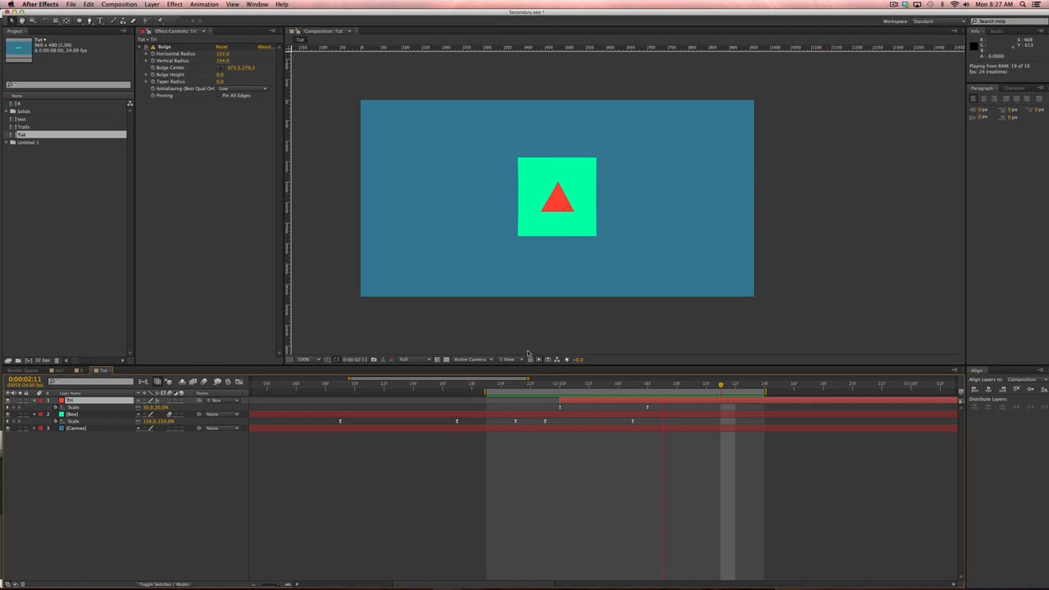
{"action": "key", "text": "space"}
{"action": "key", "text": "alt+Page_Down"}
{"action": "key", "text": "KP_0"}
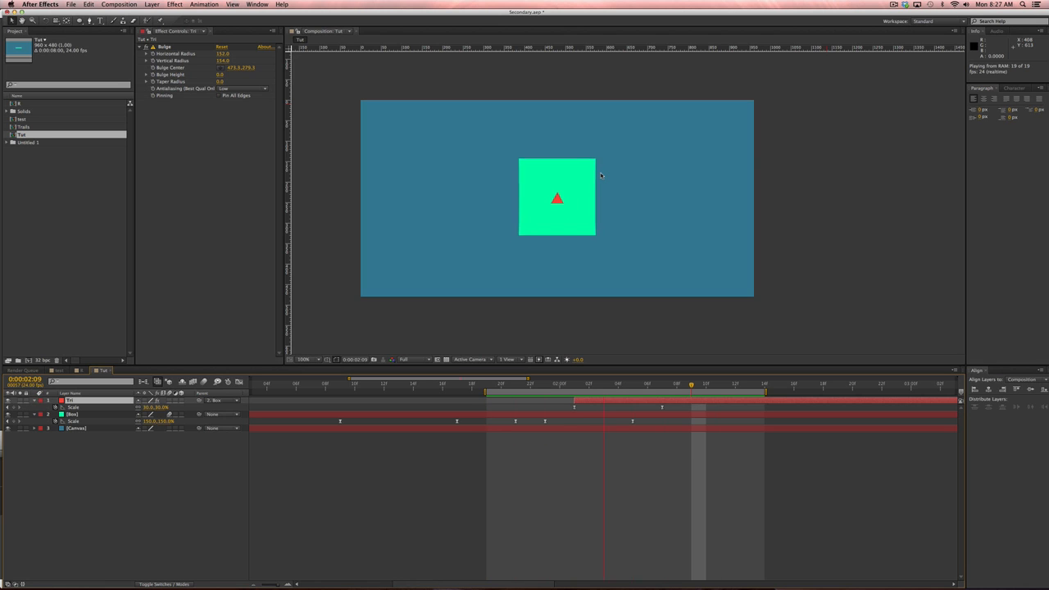
{"action": "key", "text": "space"}
{"action": "left_click_drag", "start_coordinate": [586, 400], "coordinate": [631, 384]}
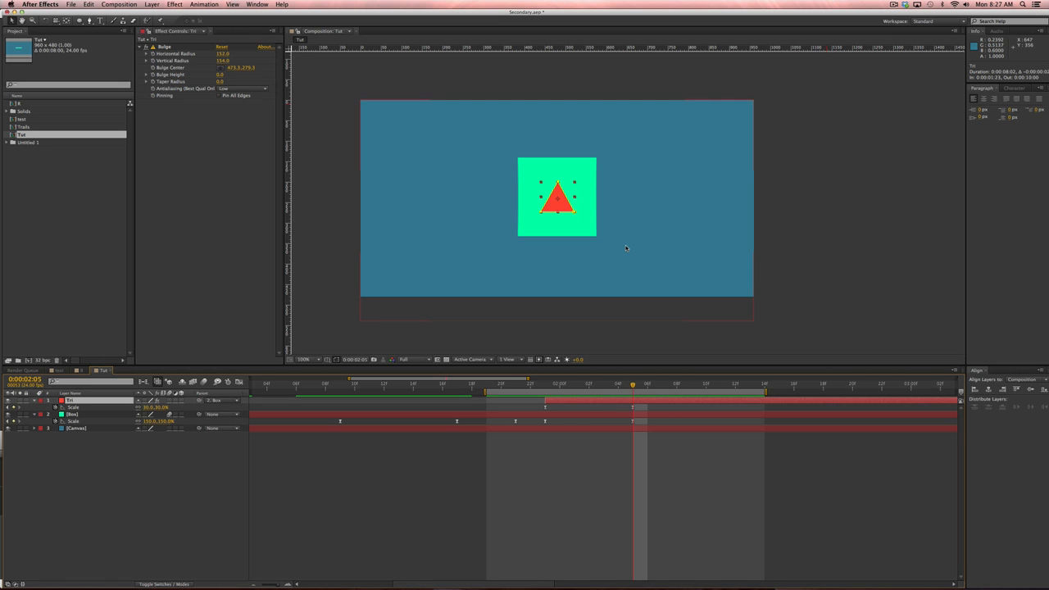
Add Scale keyframes at 2:07 on both the triangle and box, and show their graphs.
{"action": "key", "text": "Page_Down"}
{"action": "key", "text": "Page_Down"}
{"action": "left_click", "coordinate": [20, 407]}
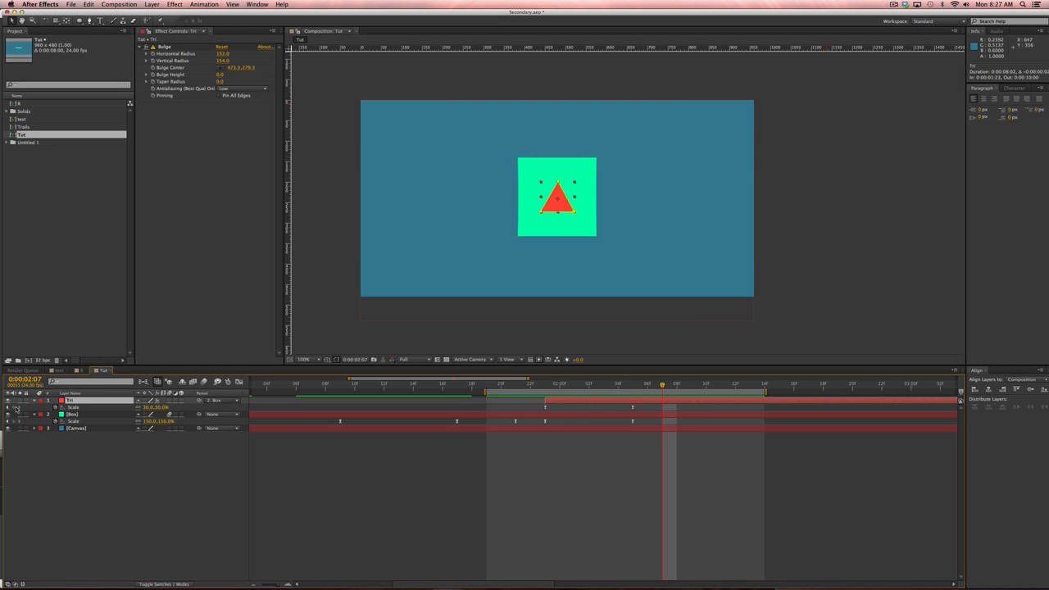
{"action": "left_click", "coordinate": [20, 421]}
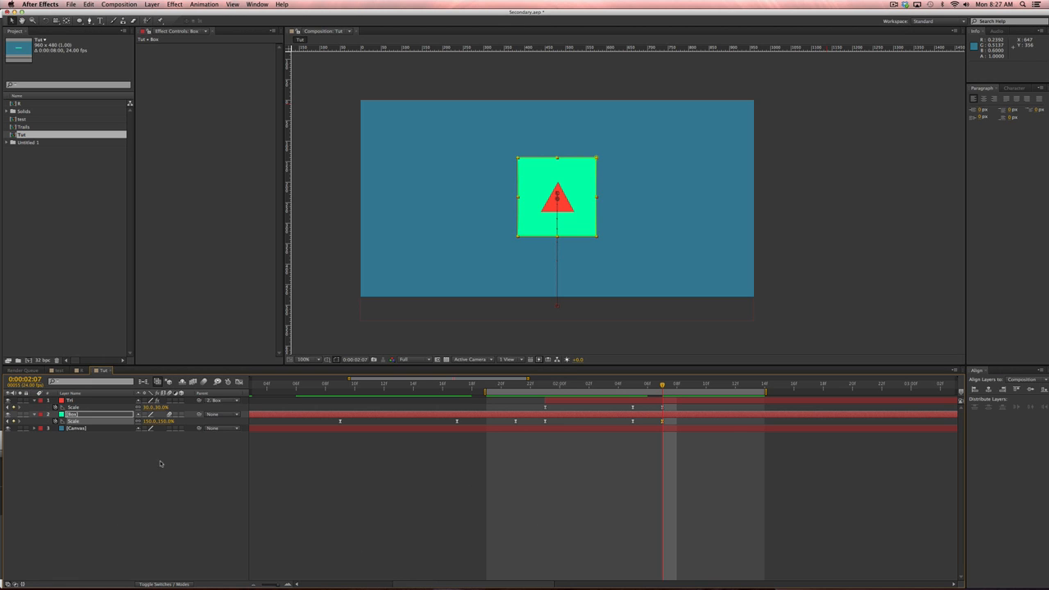
{"action": "left_click", "coordinate": [85, 408], "text": "shift"}
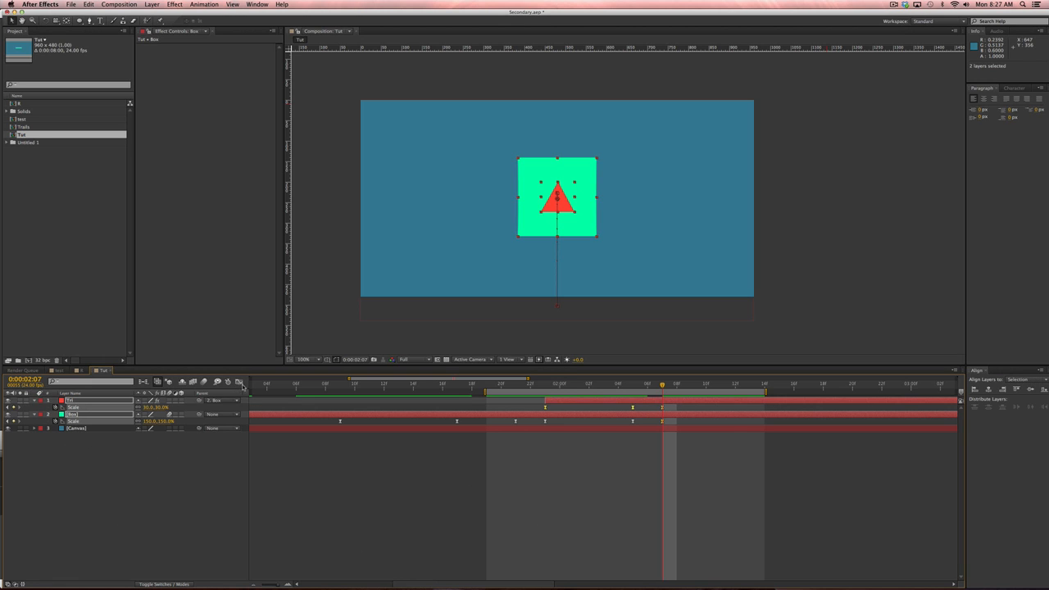
{"action": "key", "text": "shift+F3"}
Raise the box's and triangle's (31.29%) pre-settle Scale keyframes for a slight overshoot.
{"action": "left_click", "coordinate": [105, 470]}
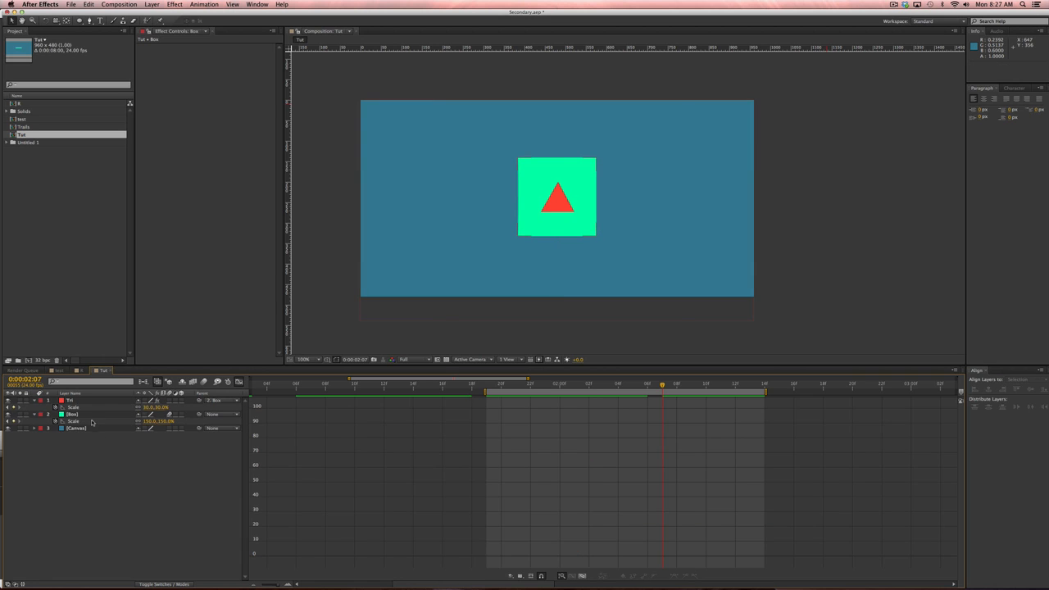
{"action": "left_click", "coordinate": [92, 422]}
{"action": "left_click_drag", "start_coordinate": [639, 436], "coordinate": [640, 431]}
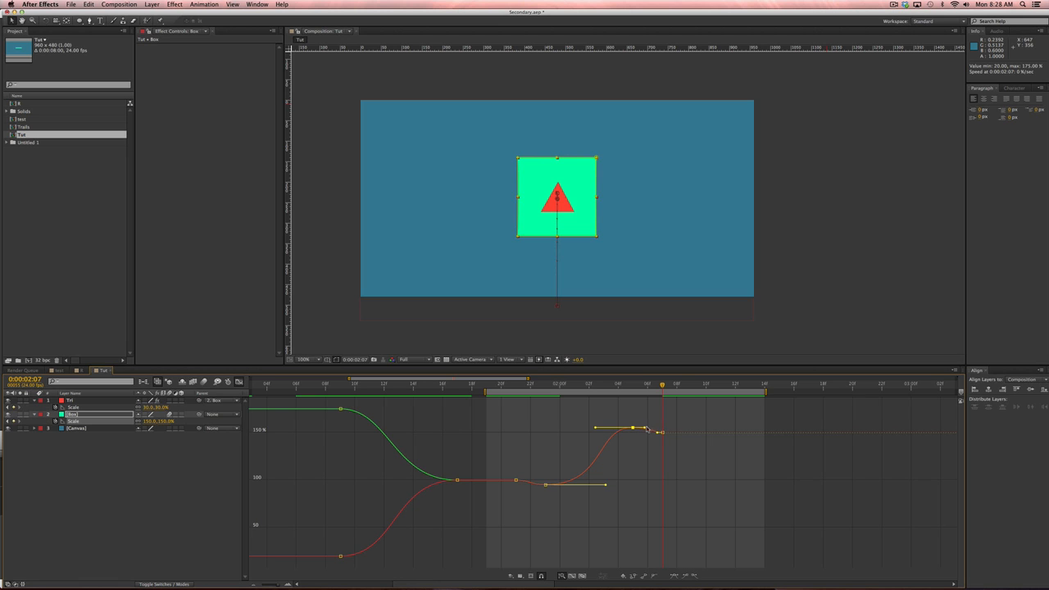
{"action": "left_click", "coordinate": [115, 409]}
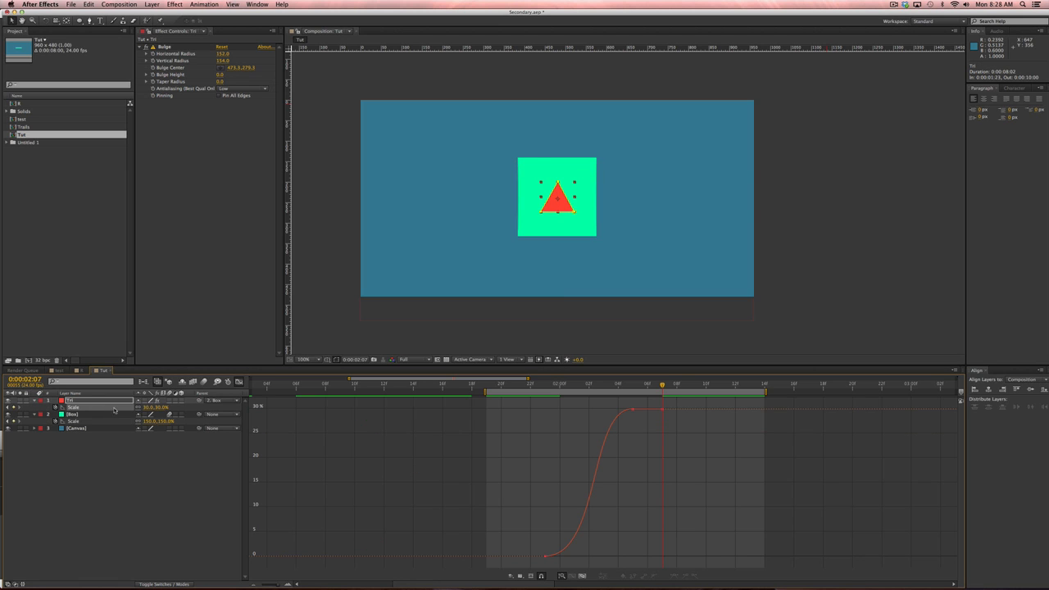
{"action": "left_click_drag", "start_coordinate": [633, 409], "coordinate": [632, 403]}
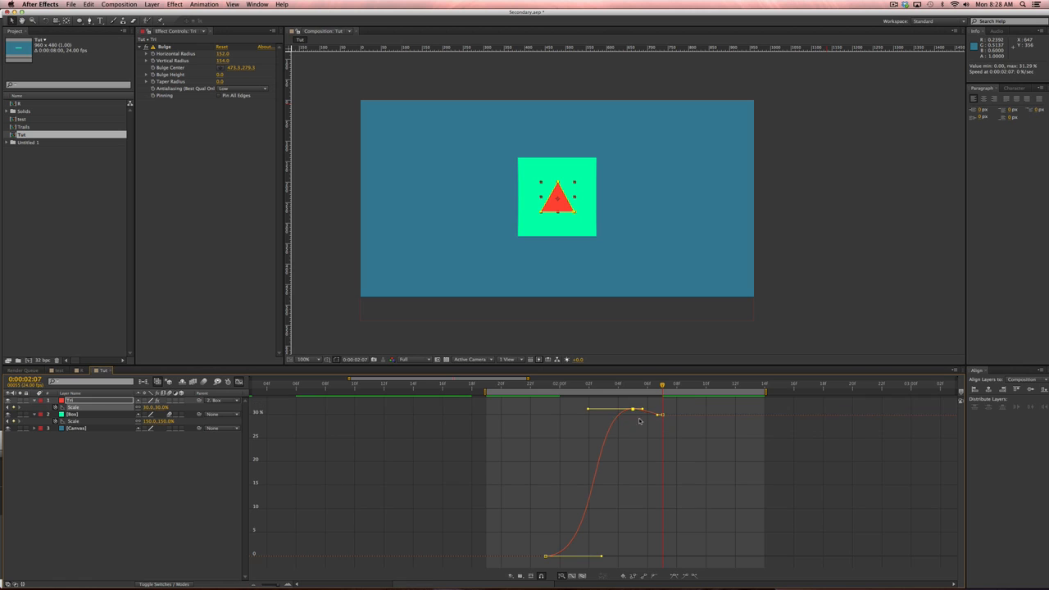
{"action": "left_click", "coordinate": [658, 416]}
{"action": "left_click_drag", "start_coordinate": [620, 404], "coordinate": [645, 417]}
{"action": "left_click", "coordinate": [589, 429]}
{"action": "left_click_drag", "start_coordinate": [576, 386], "coordinate": [663, 386]}
In the layer timeline, slide the triangle's animation a little later.
{"action": "left_click", "coordinate": [239, 382]}
{"action": "left_click", "coordinate": [678, 542]}
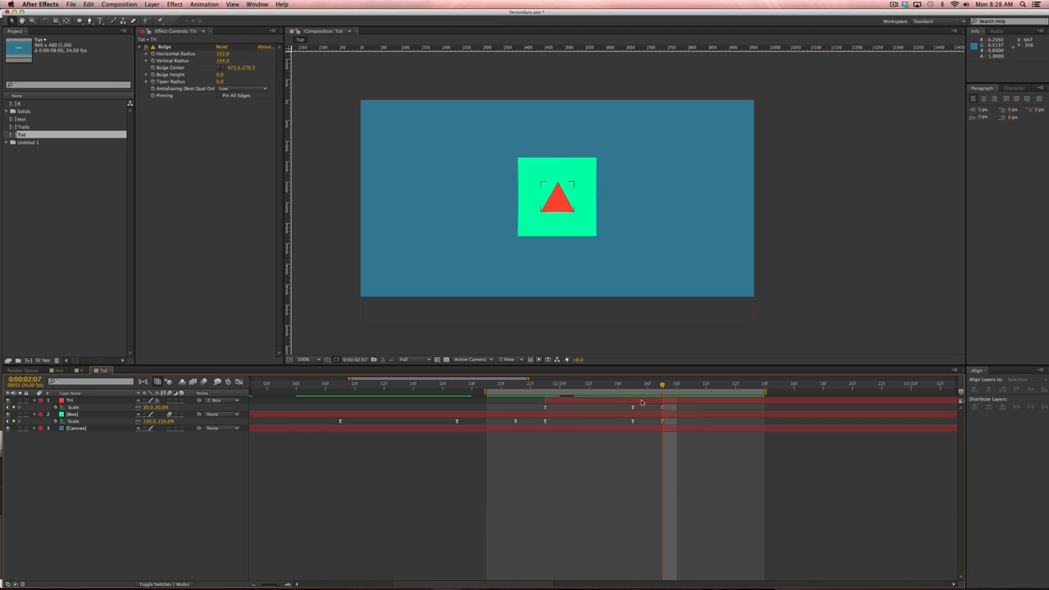
{"action": "left_click_drag", "start_coordinate": [570, 404], "coordinate": [598, 402]}
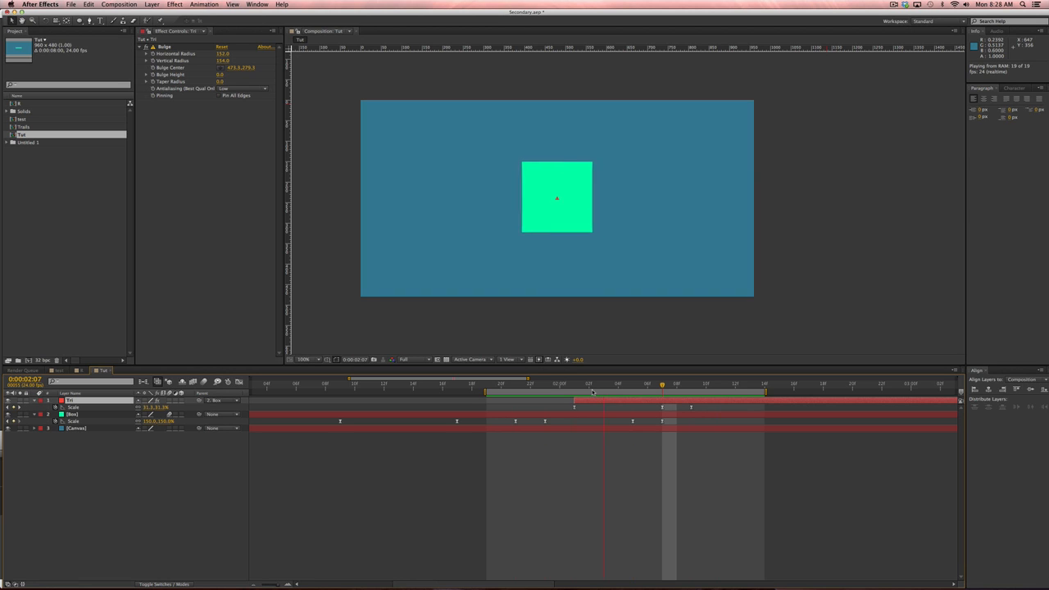
Shift the triangle one frame later, extend the work area to about 2:20, and preview.
{"action": "key", "text": "space"}
{"action": "key", "text": "alt+Page_Down"}
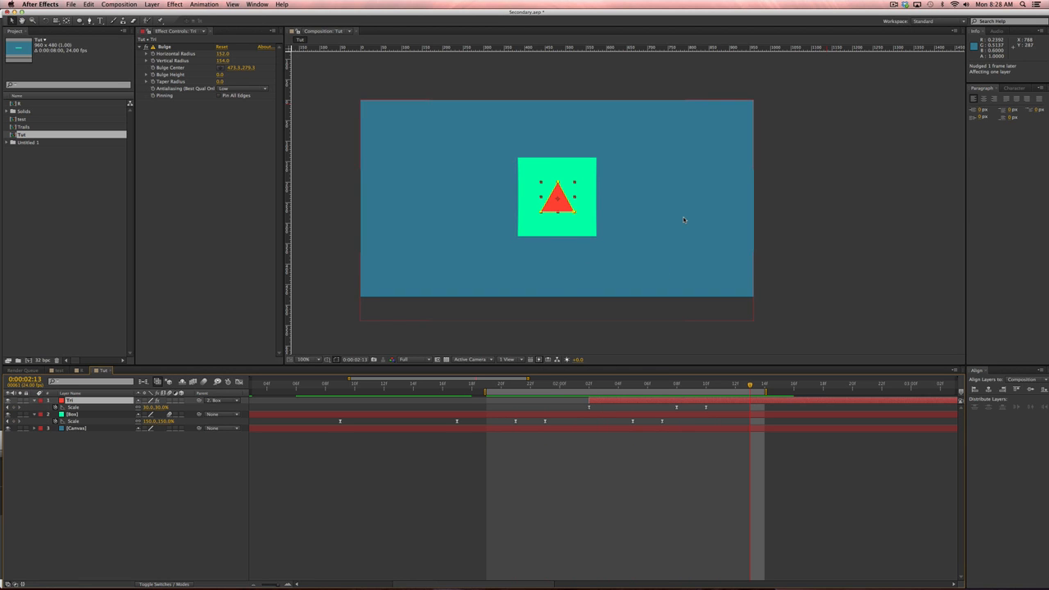
{"action": "left_click_drag", "start_coordinate": [766, 392], "coordinate": [854, 392]}
{"action": "key", "text": "KP_0"}
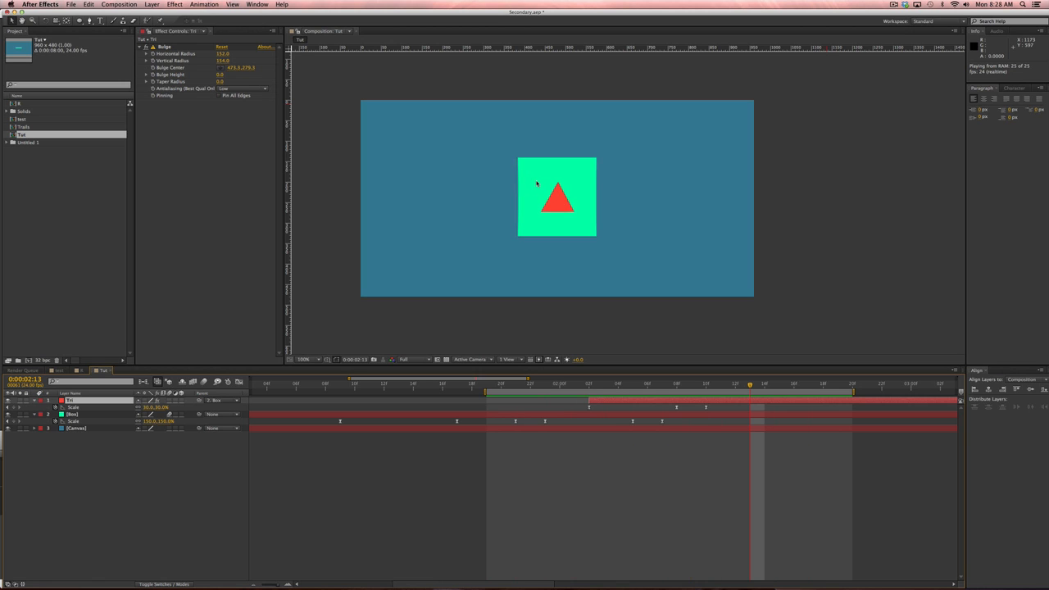
Retime the Tri layer so it starts at 0:00:02:00, previewing each adjustment.
{"action": "double_click", "coordinate": [566, 402]}
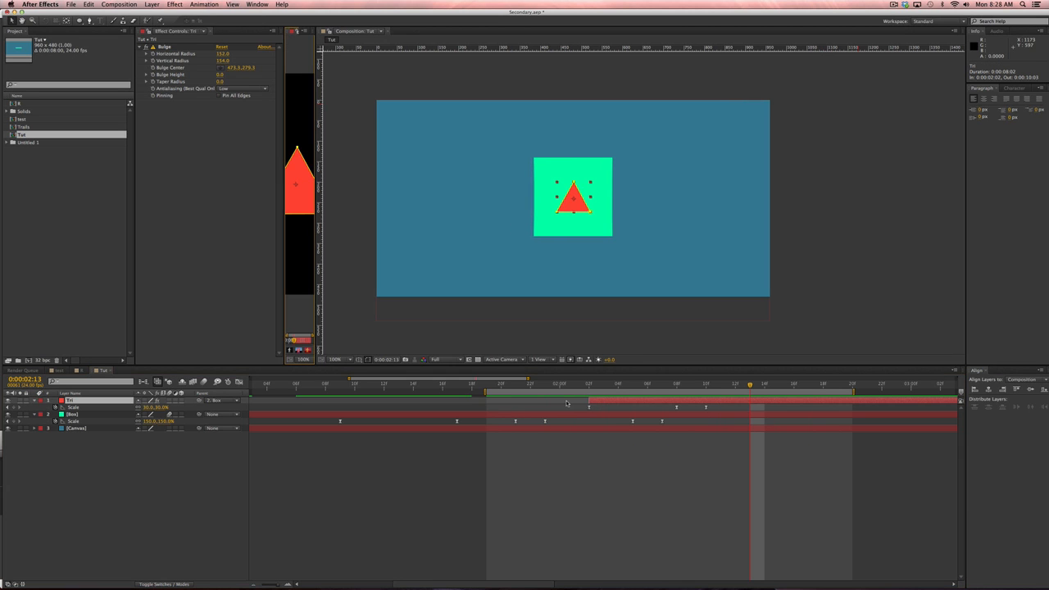
{"action": "left_click_drag", "start_coordinate": [595, 401], "coordinate": [551, 386]}
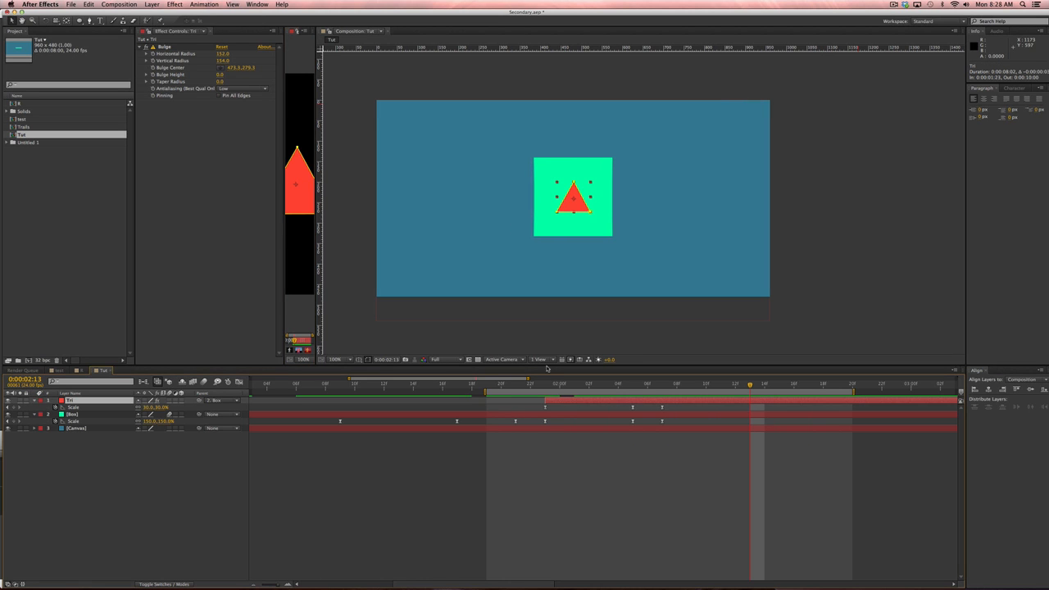
{"action": "key", "text": "KP_0"}
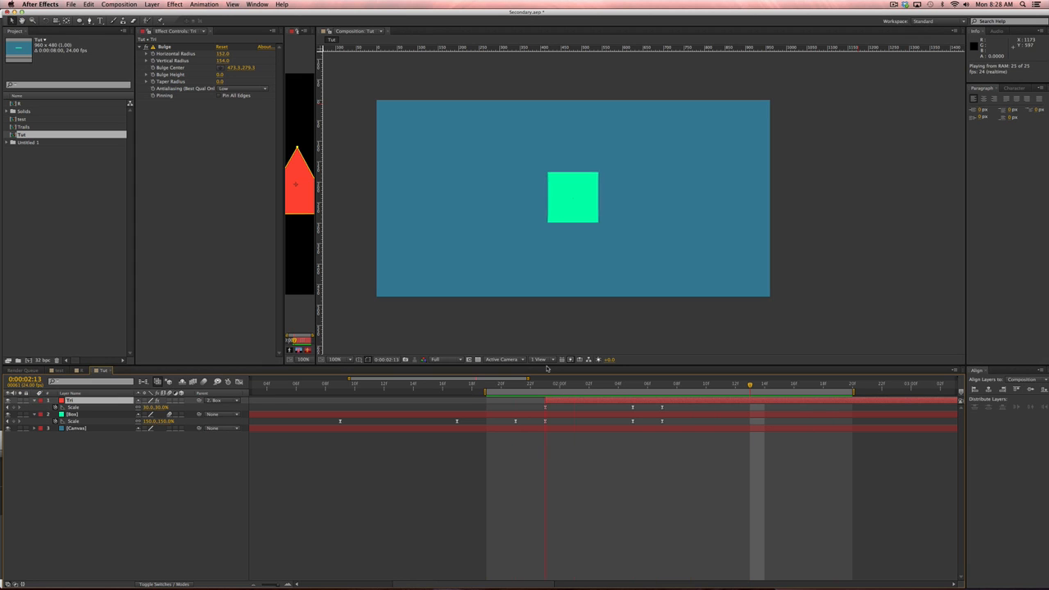
{"action": "left_click_drag", "start_coordinate": [563, 401], "coordinate": [596, 387]}
{"action": "key", "text": "KP_0"}
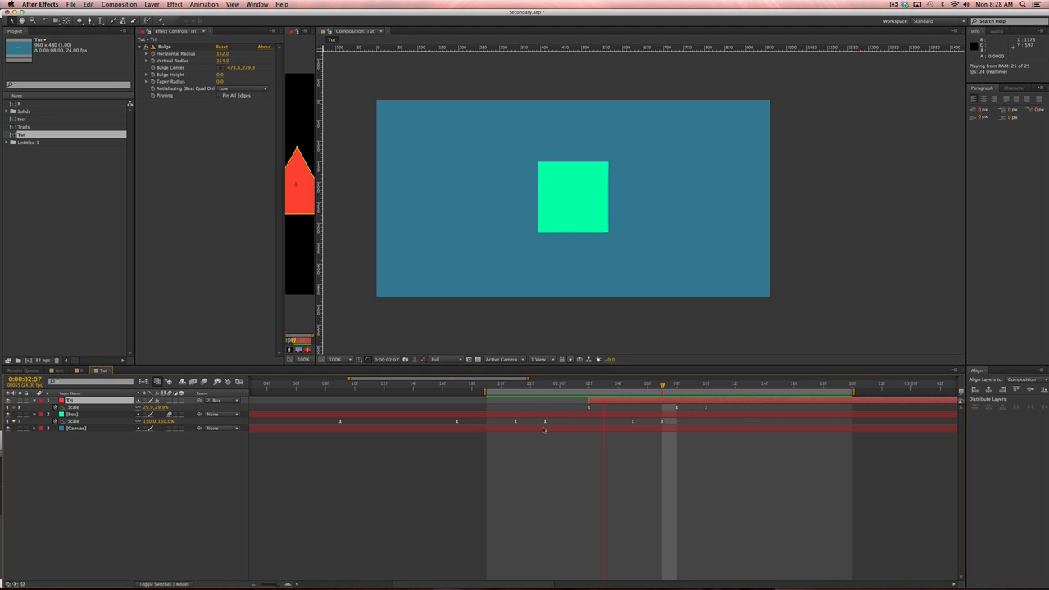
{"action": "left_click", "coordinate": [304, 56]}
Close the extra triangle layer viewer and move the current time to 0:00:02:14.
{"action": "key", "text": "super+w"}
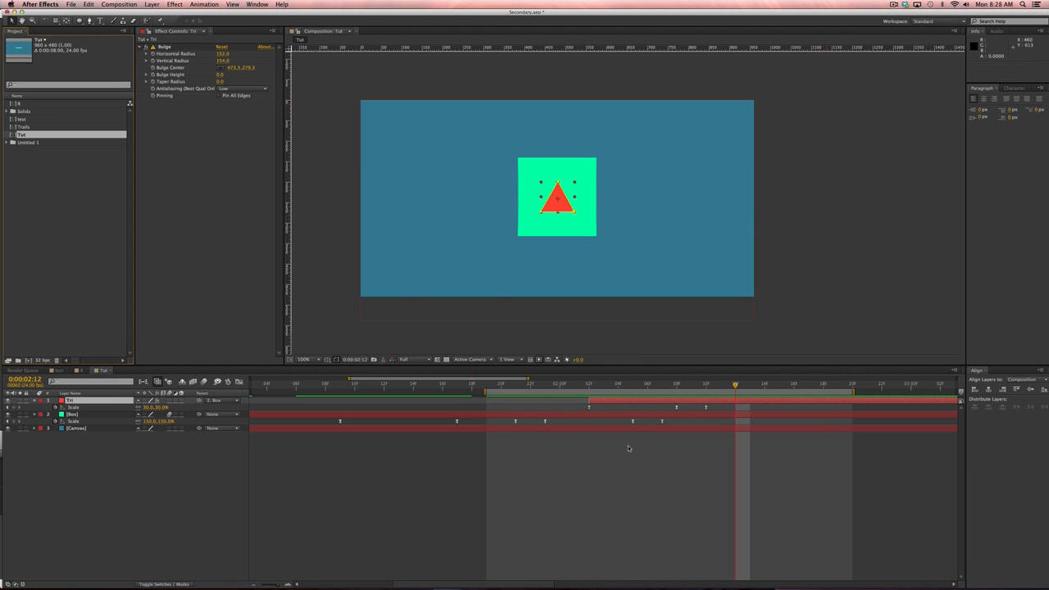
{"action": "left_click", "coordinate": [630, 448]}
{"action": "left_click_drag", "start_coordinate": [751, 385], "coordinate": [761, 385]}
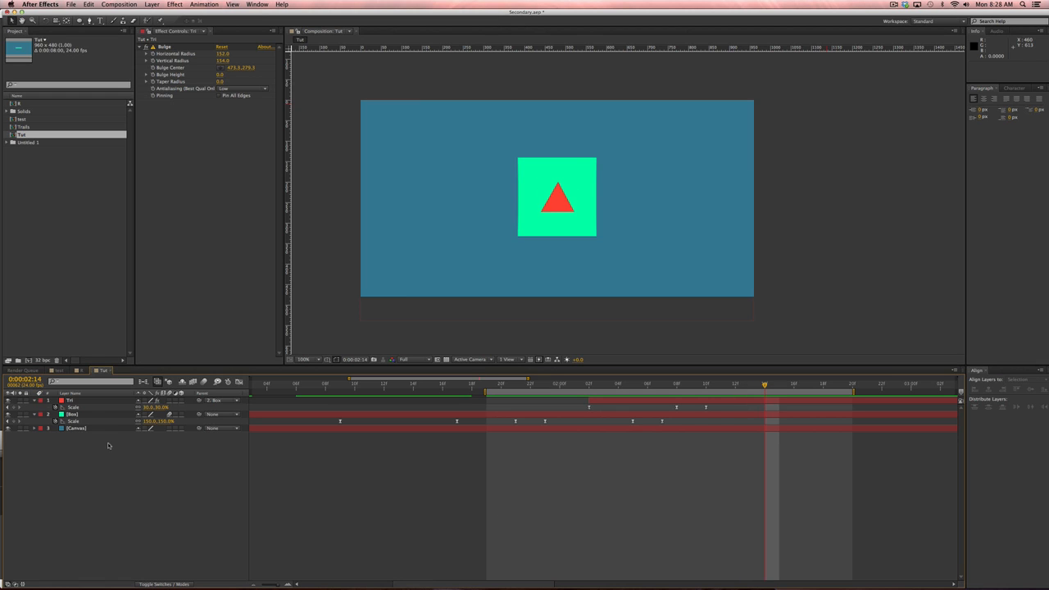
{"action": "left_click_drag", "start_coordinate": [744, 477], "coordinate": [628, 477]}
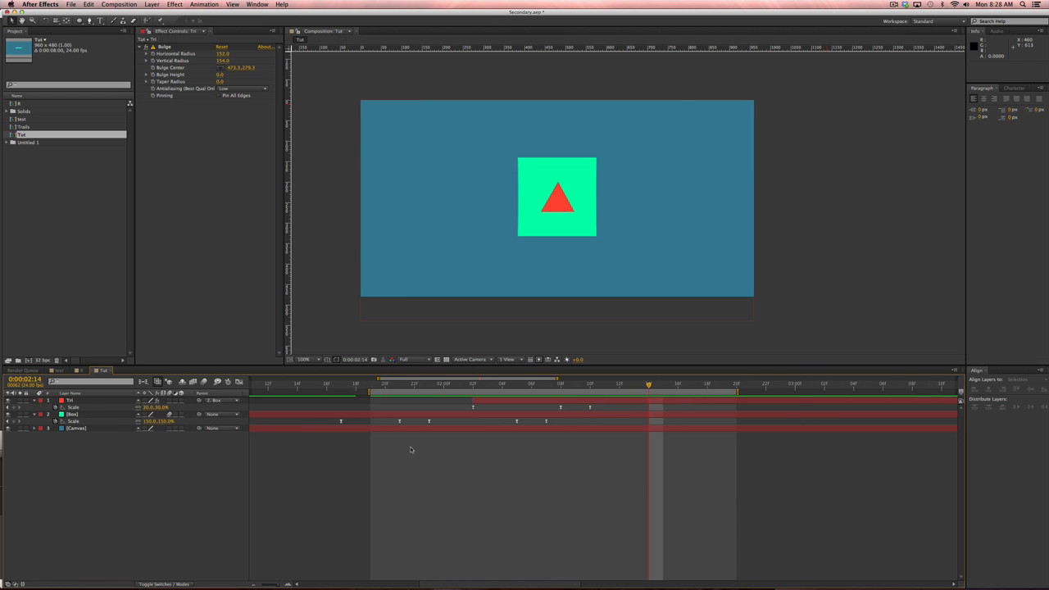
Key the green square's rotation, tilting it to -16.1° and then swinging it to +24.9°.
{"action": "left_click", "coordinate": [150, 415]}
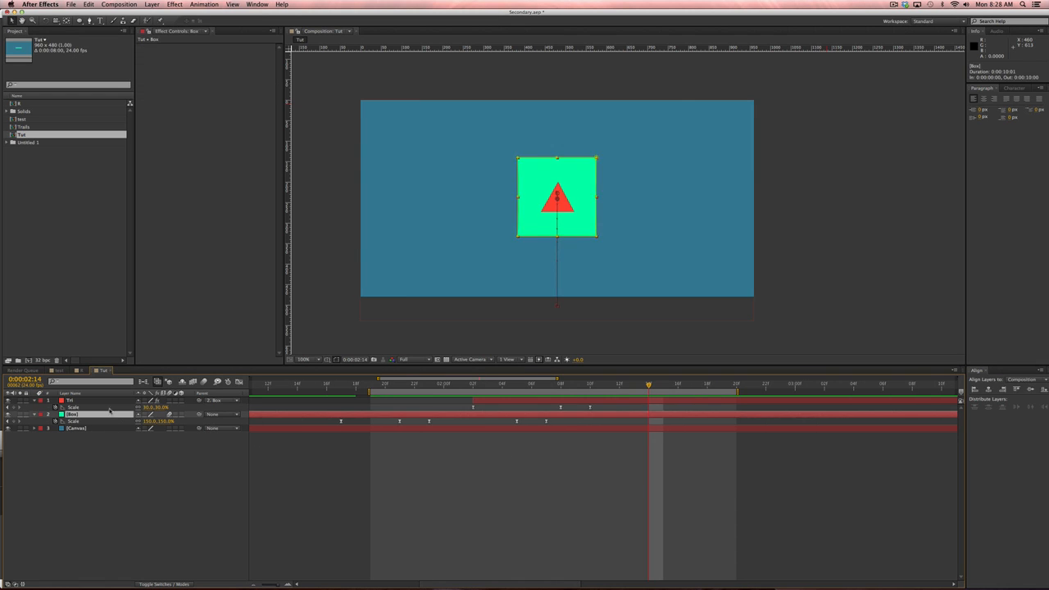
{"action": "key", "text": "alt+shift+r"}
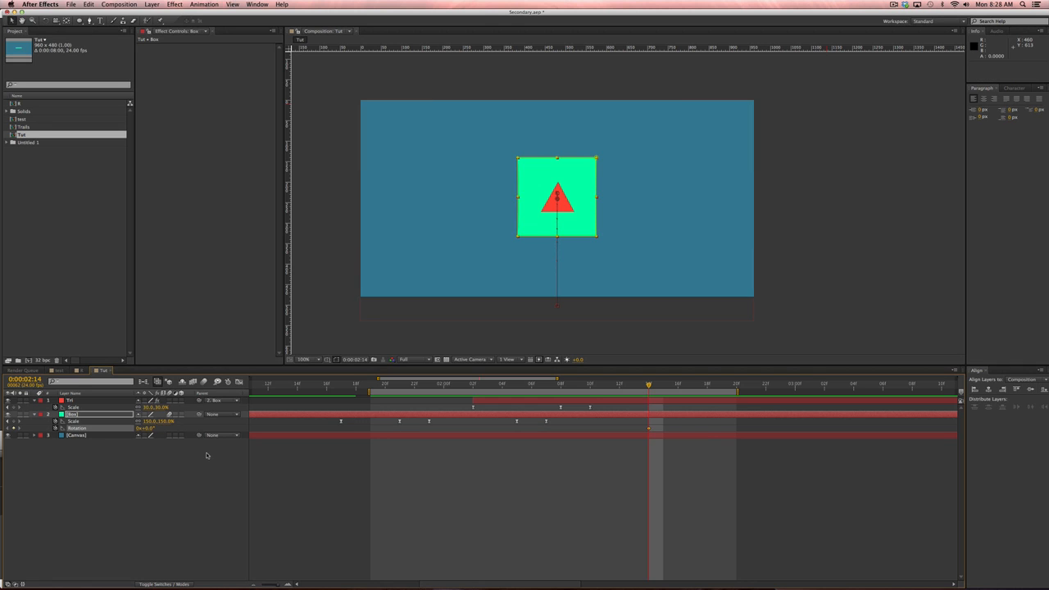
{"action": "key", "text": "space"}
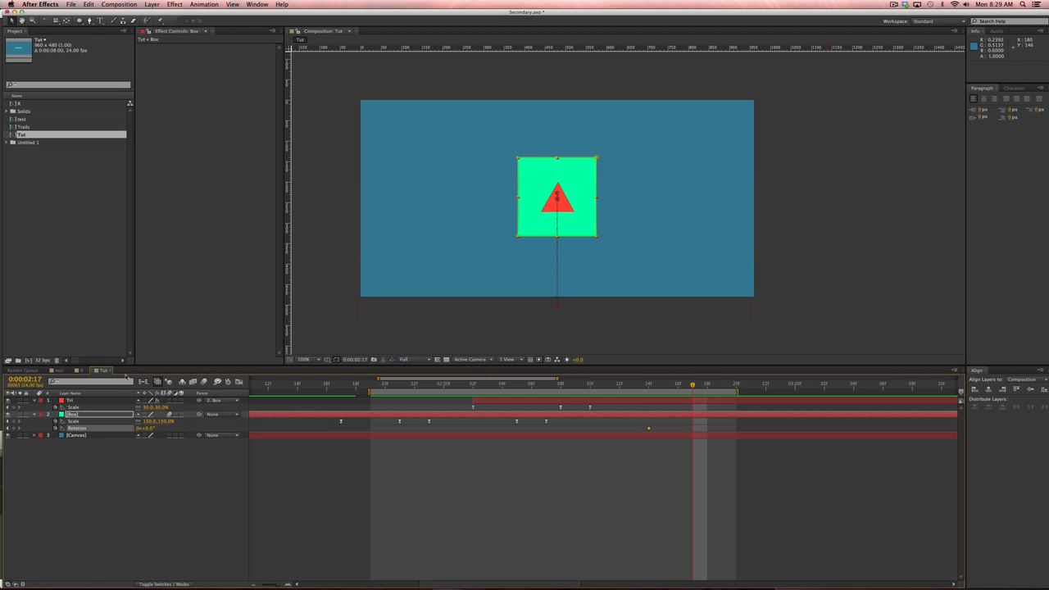
{"action": "left_click_drag", "start_coordinate": [150, 427], "coordinate": [137, 427]}
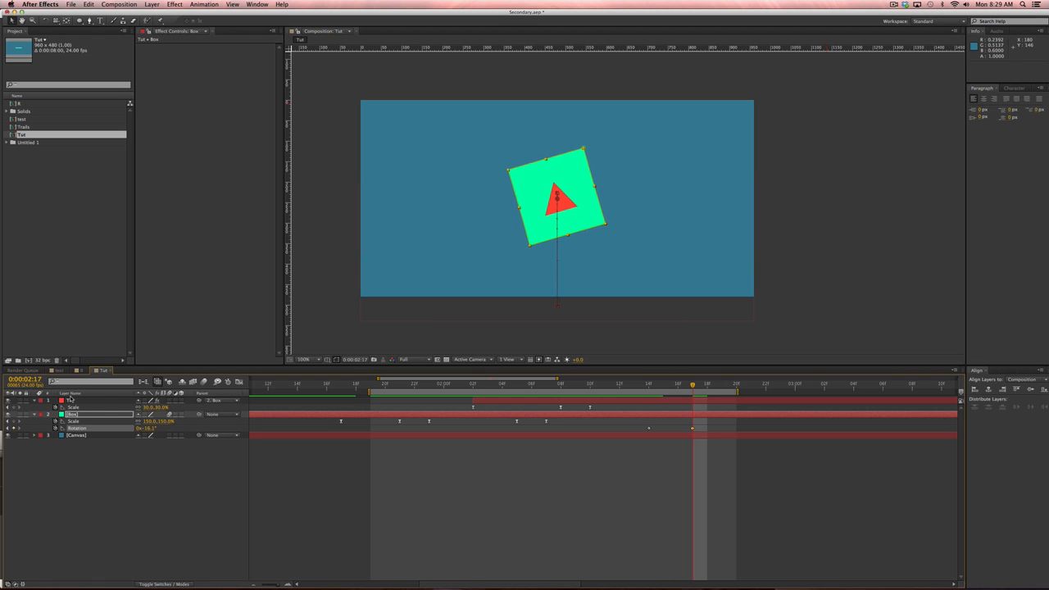
{"action": "key", "text": "Page_Down"}
{"action": "key", "text": "Page_Down"}
{"action": "key", "text": "Page_Down"}
{"action": "key", "text": "Page_Down"}
{"action": "key", "text": "Page_Down"}
{"action": "key", "text": "Page_Down"}
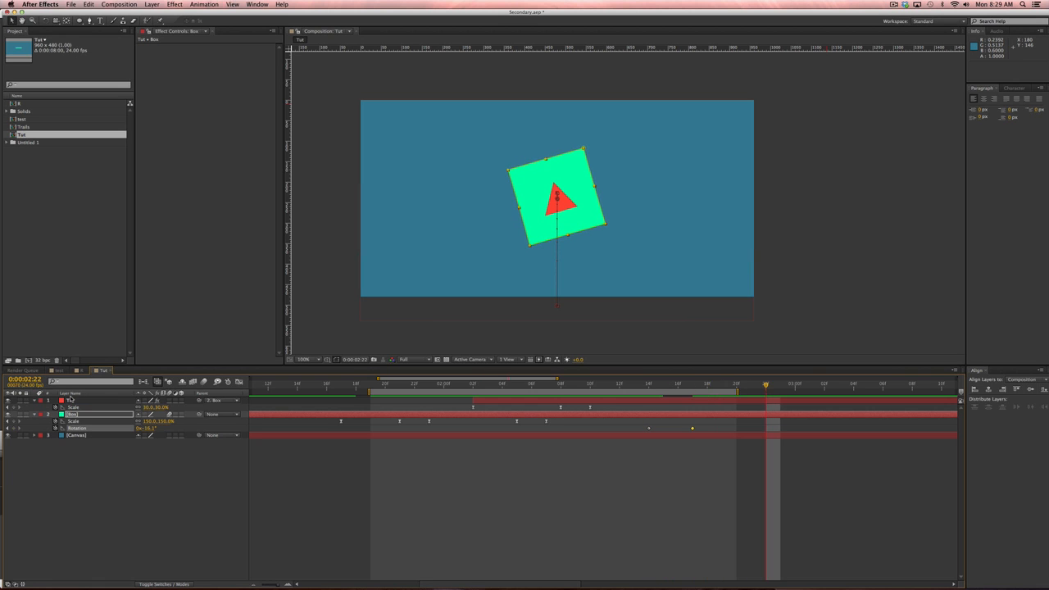
{"action": "left_click_drag", "start_coordinate": [148, 434], "coordinate": [182, 433]}
Settle the square's wobble with rotation keyframes at -5° and then 0°.
{"action": "key", "text": "Page_Down"}
{"action": "key", "text": "Page_Down"}
{"action": "key", "text": "Page_Down"}
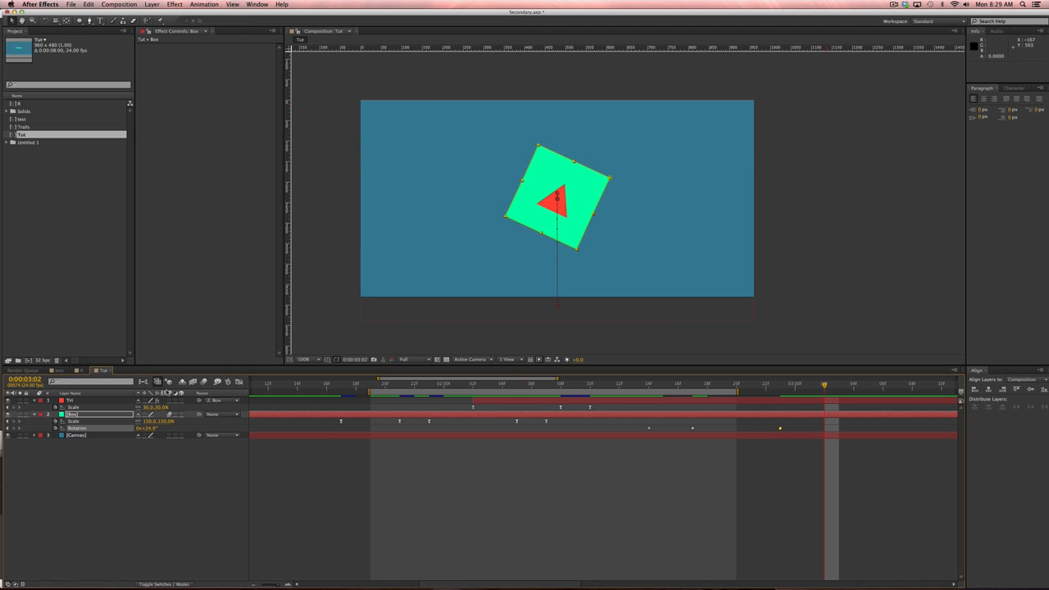
{"action": "left_click", "coordinate": [149, 428]}
{"action": "type", "text": "-5"}
{"action": "key", "text": "Return"}
{"action": "key", "text": "Page_Down"}
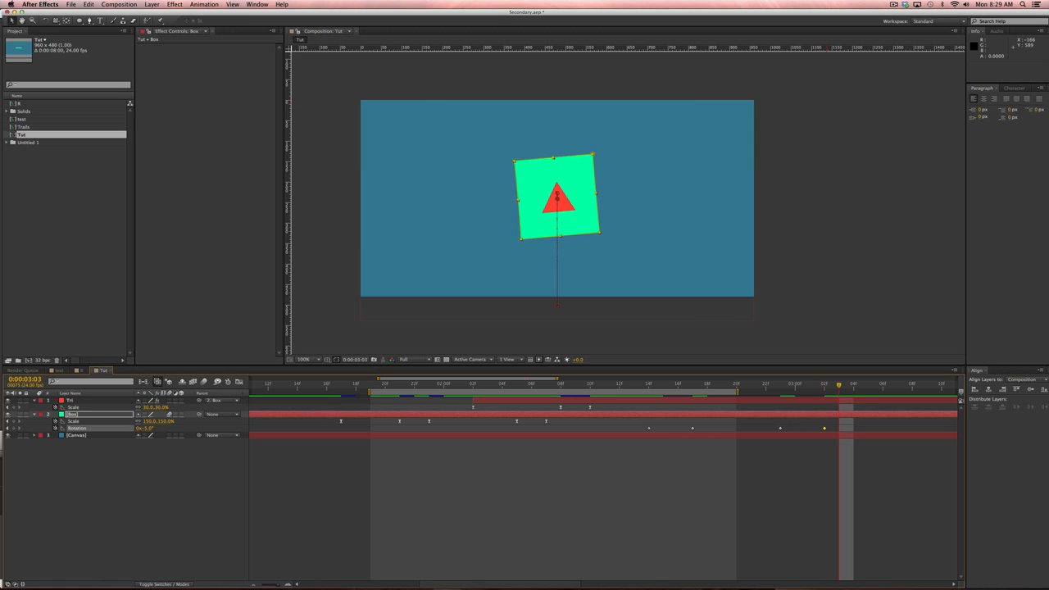
{"action": "key", "text": "Page_Down"}
{"action": "left_click", "coordinate": [146, 428]}
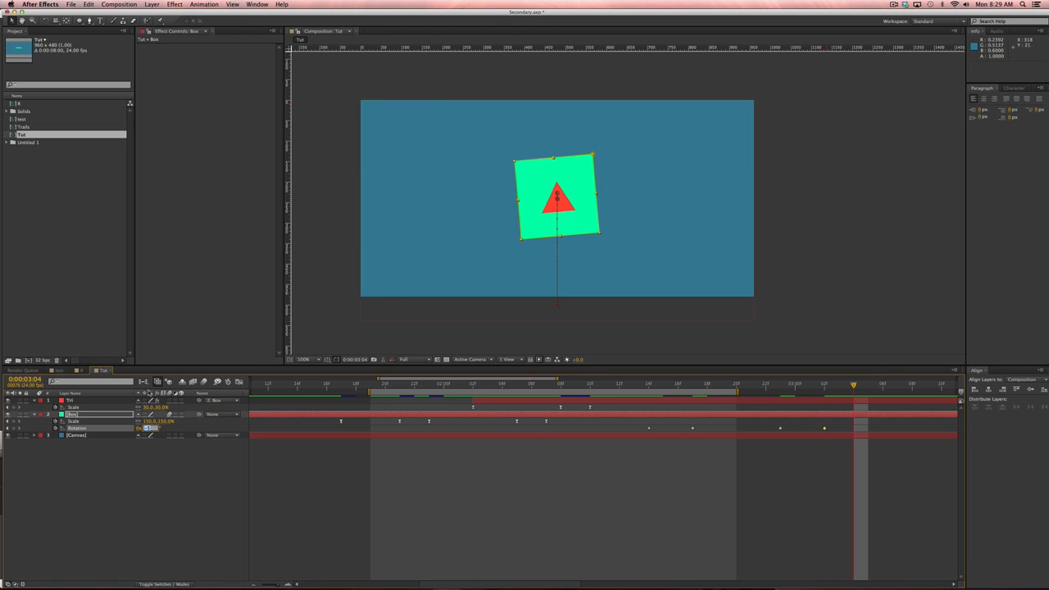
{"action": "type", "text": "0"}
{"action": "key", "text": "Return"}
Start the preview range at 0:00:02:12, extending it past the new keyframes, and preview the wobble.
{"action": "left_click_drag", "start_coordinate": [737, 392], "coordinate": [898, 392]}
{"action": "left_click", "coordinate": [867, 386]}
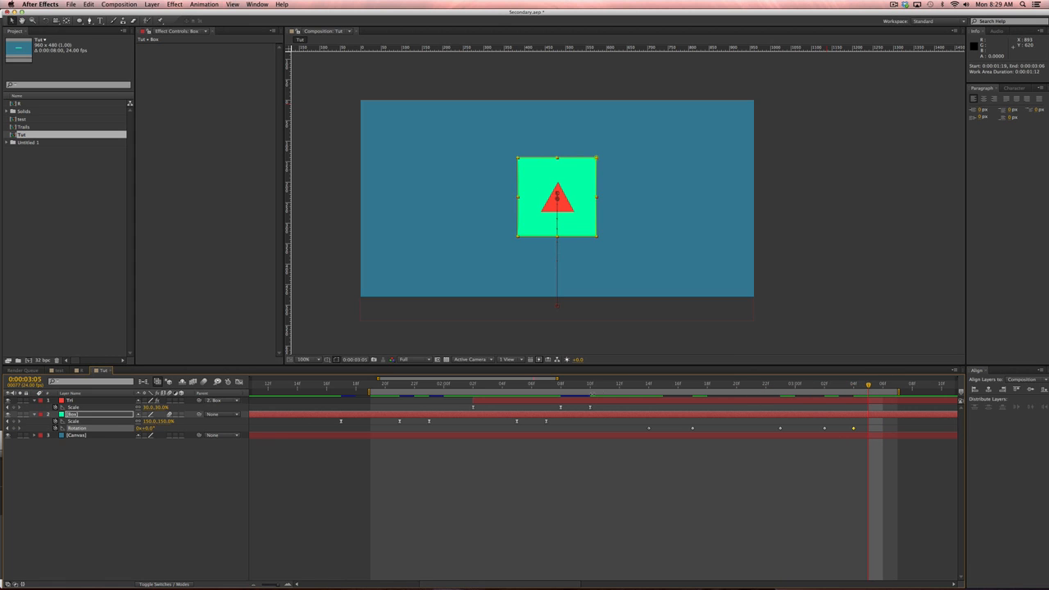
{"action": "left_click", "coordinate": [621, 386]}
{"action": "key", "text": "b"}
{"action": "left_click", "coordinate": [885, 384]}
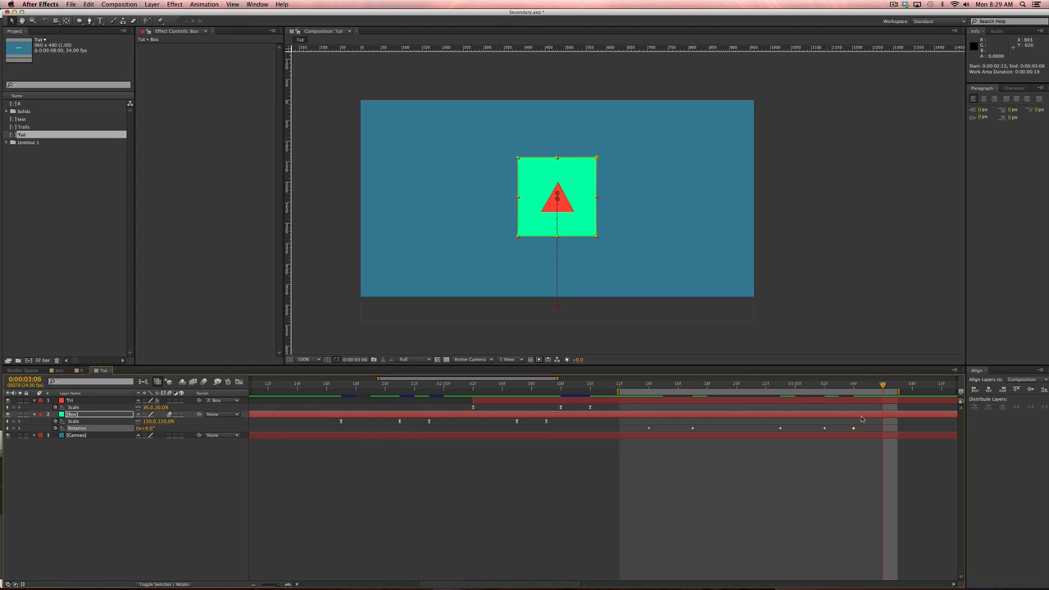
{"action": "left_click_drag", "start_coordinate": [862, 419], "coordinate": [632, 459]}
{"action": "key", "text": "space"}
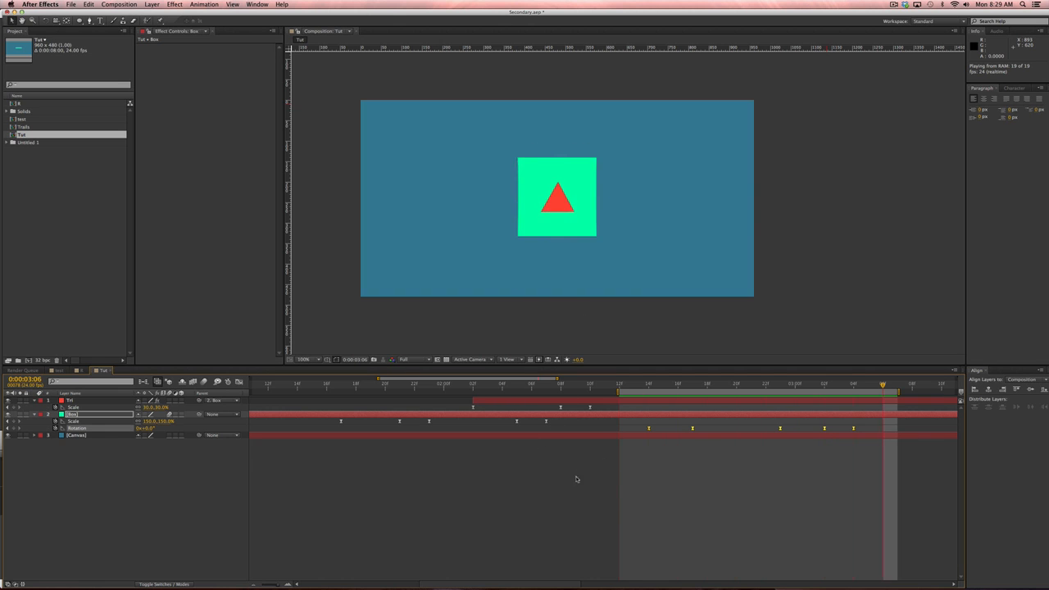
Paste the square's five rotation keyframes onto the red triangle layer and preview them.
{"action": "key", "text": "space"}
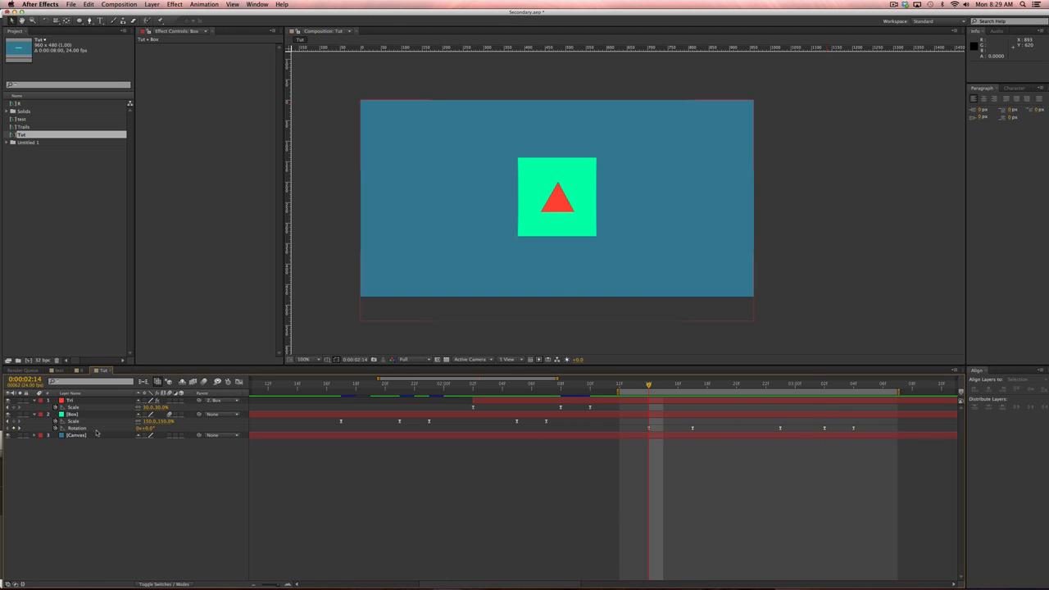
{"action": "left_click", "coordinate": [96, 414]}
{"action": "left_click", "coordinate": [91, 401]}
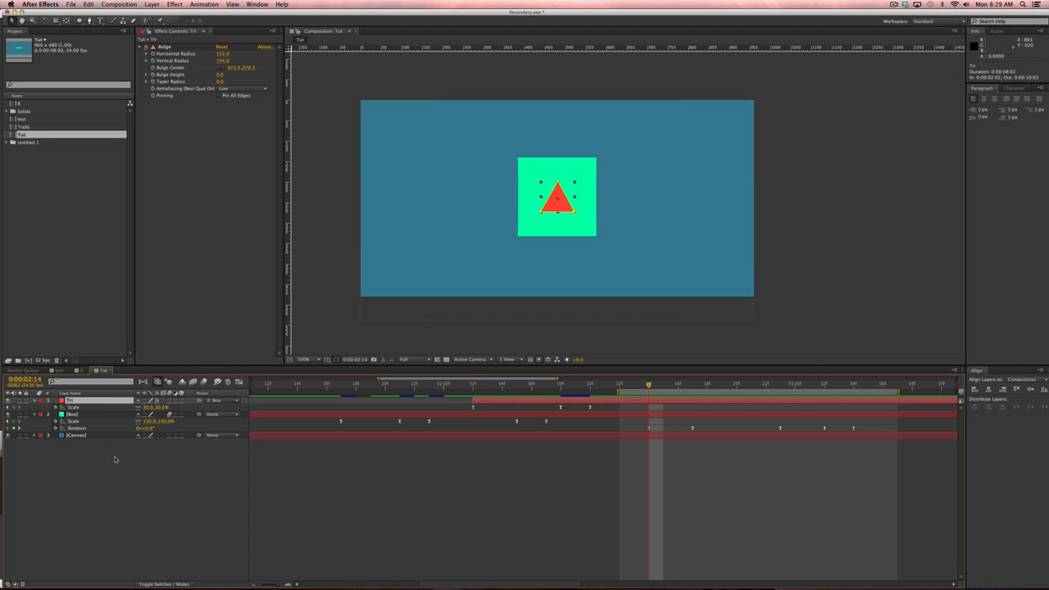
{"action": "key", "text": "super+v"}
{"action": "key", "text": "u"}
{"action": "key", "text": "u"}
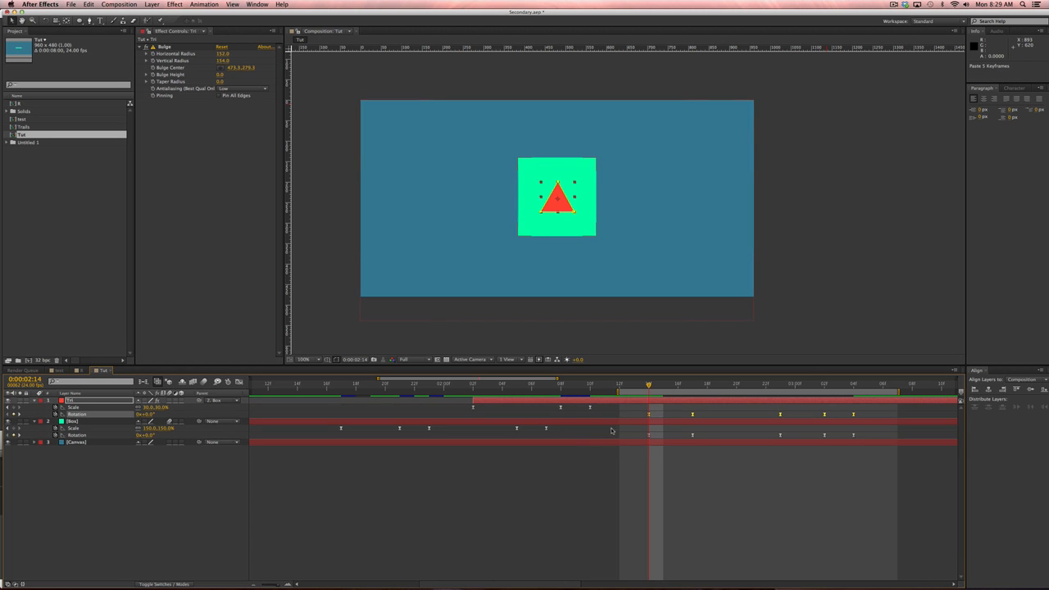
{"action": "key", "text": "space"}
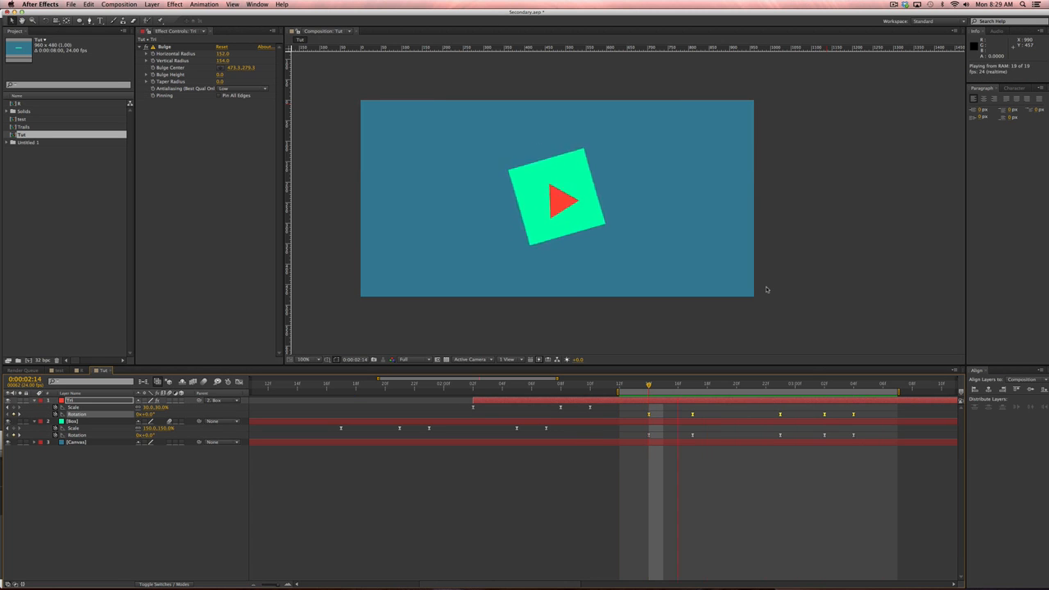
{"action": "key", "text": "space"}
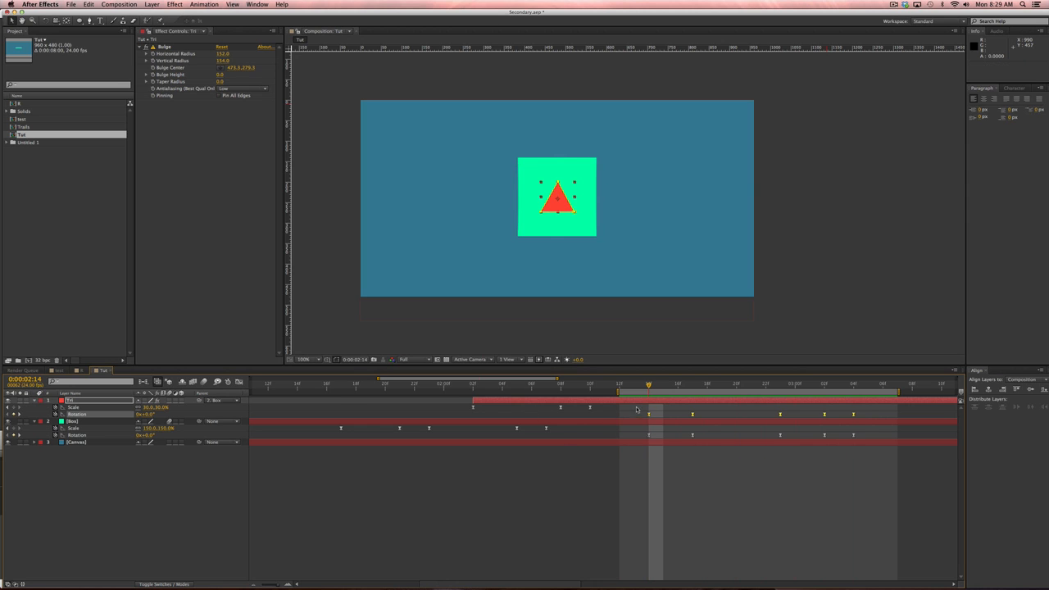
Shift the triangle's rotation keyframes later so its wobble trails the square's, previewing the offset.
{"action": "left_click_drag", "start_coordinate": [650, 415], "coordinate": [665, 416]}
{"action": "key", "text": "space"}
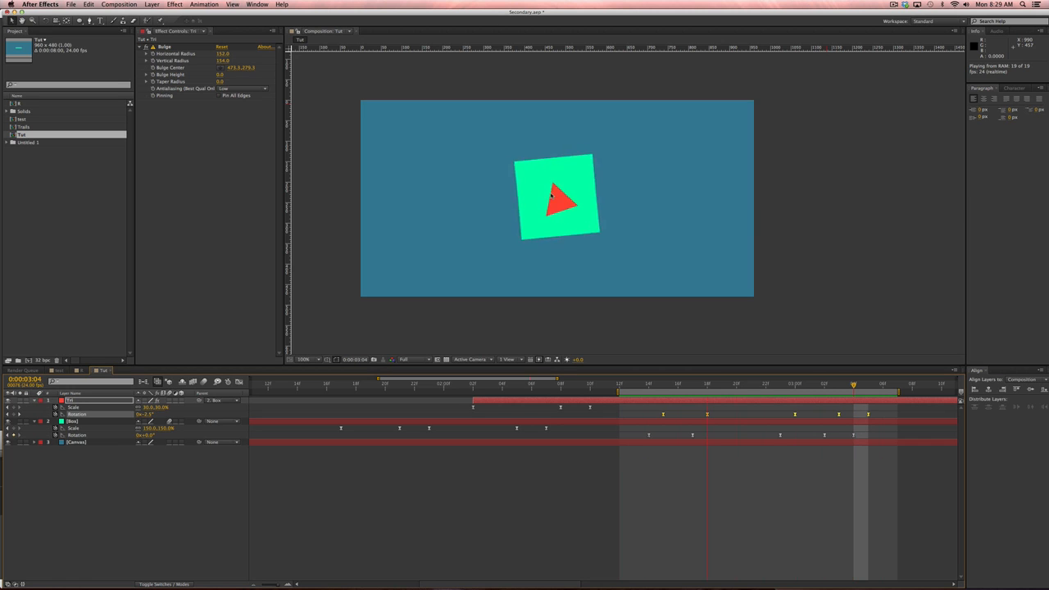
{"action": "key", "text": "space"}
{"action": "left_click_drag", "start_coordinate": [664, 415], "coordinate": [674, 416]}
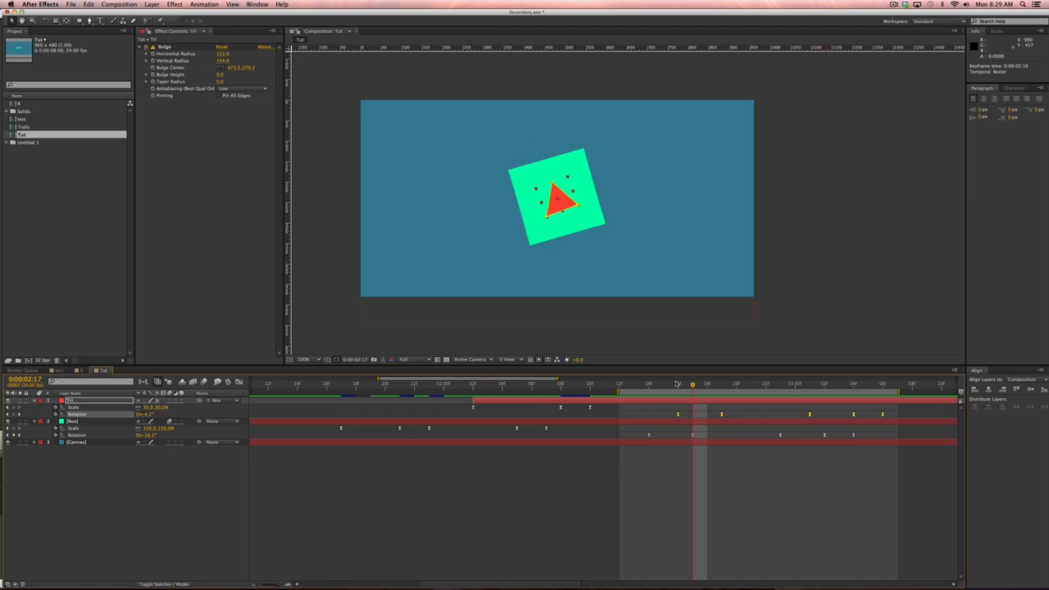
{"action": "key", "text": "KP_0"}
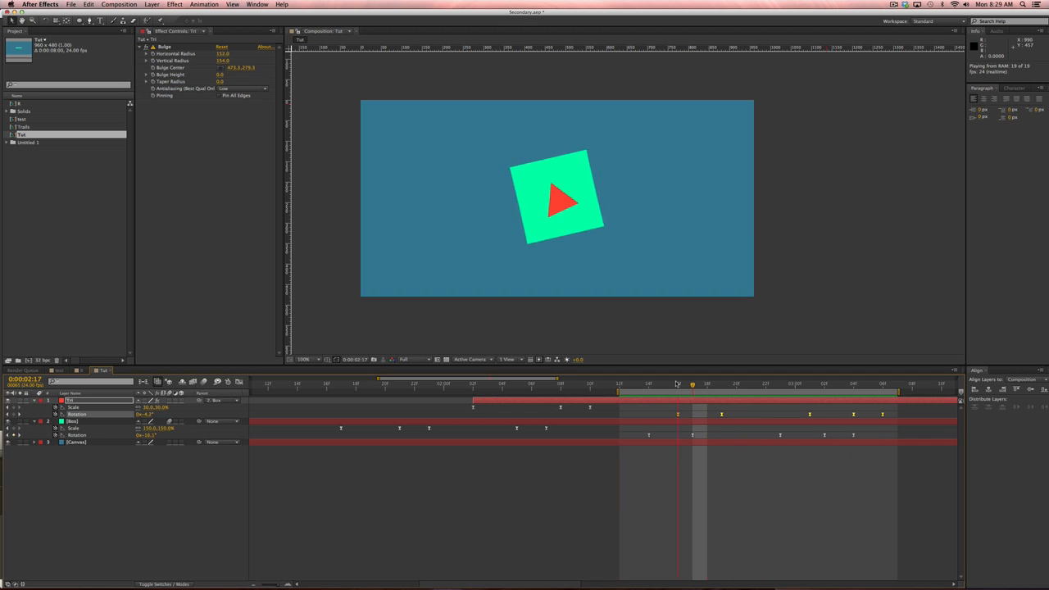
{"action": "key", "text": "space"}
{"action": "key", "text": "minus"}
{"action": "key", "text": "minus"}
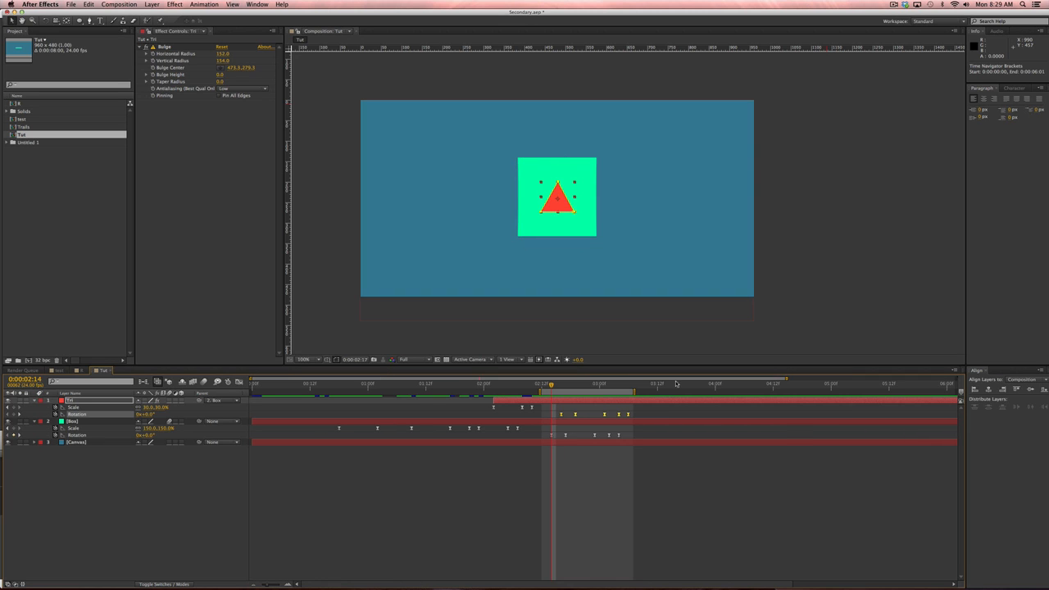
{"action": "key", "text": "Home"}
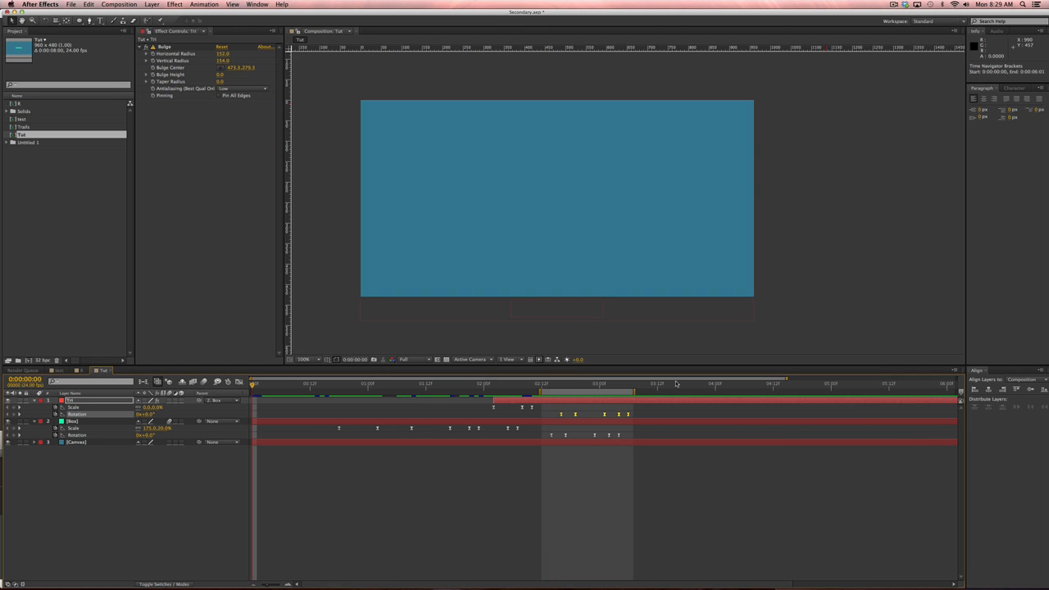
Start the work area at 0:00:00:00 and RAM-preview the whole animation.
{"action": "key", "text": "b"}
{"action": "key", "text": "KP_0"}
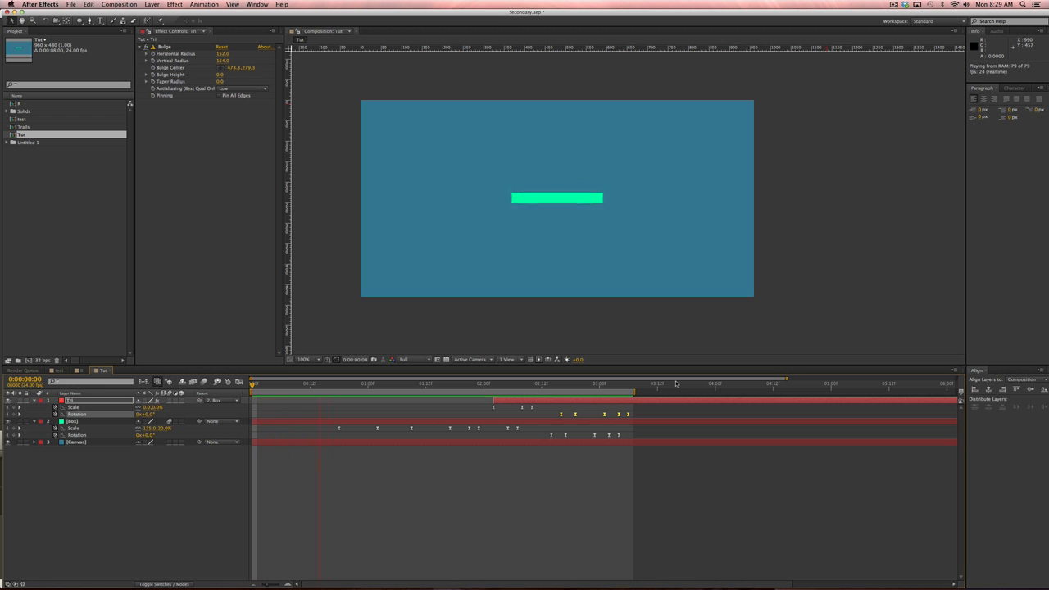